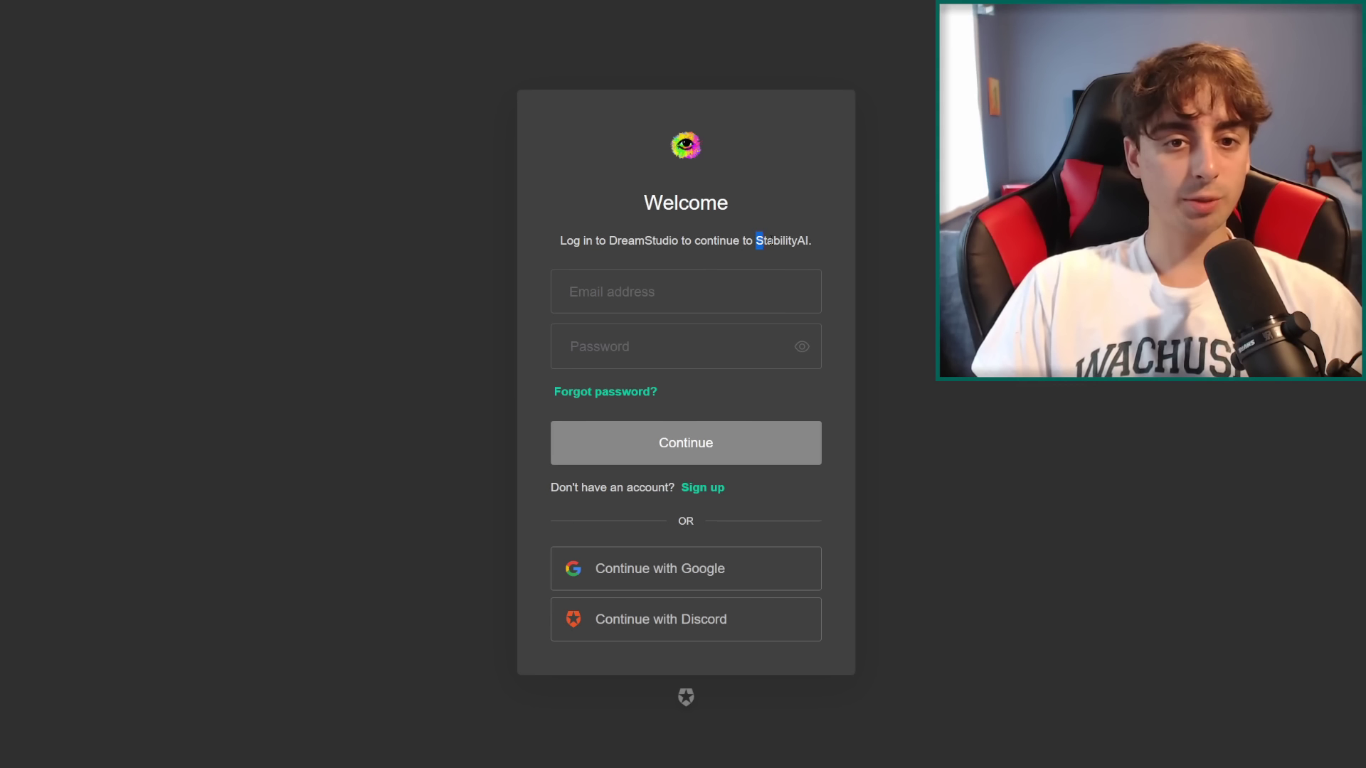
{"action": "left_click_drag", "start_coordinate": [755, 240], "coordinate": [826, 239]}
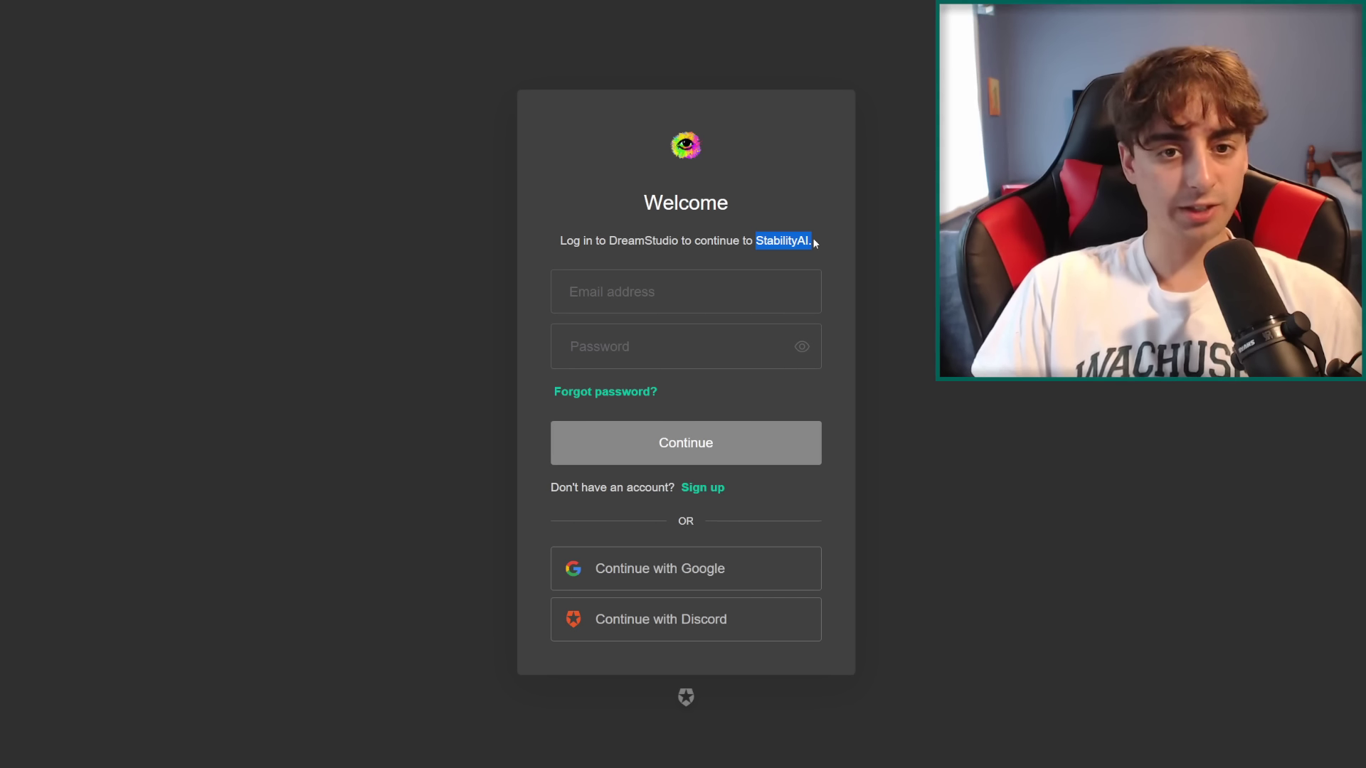
{"action": "left_click", "coordinate": [815, 242]}
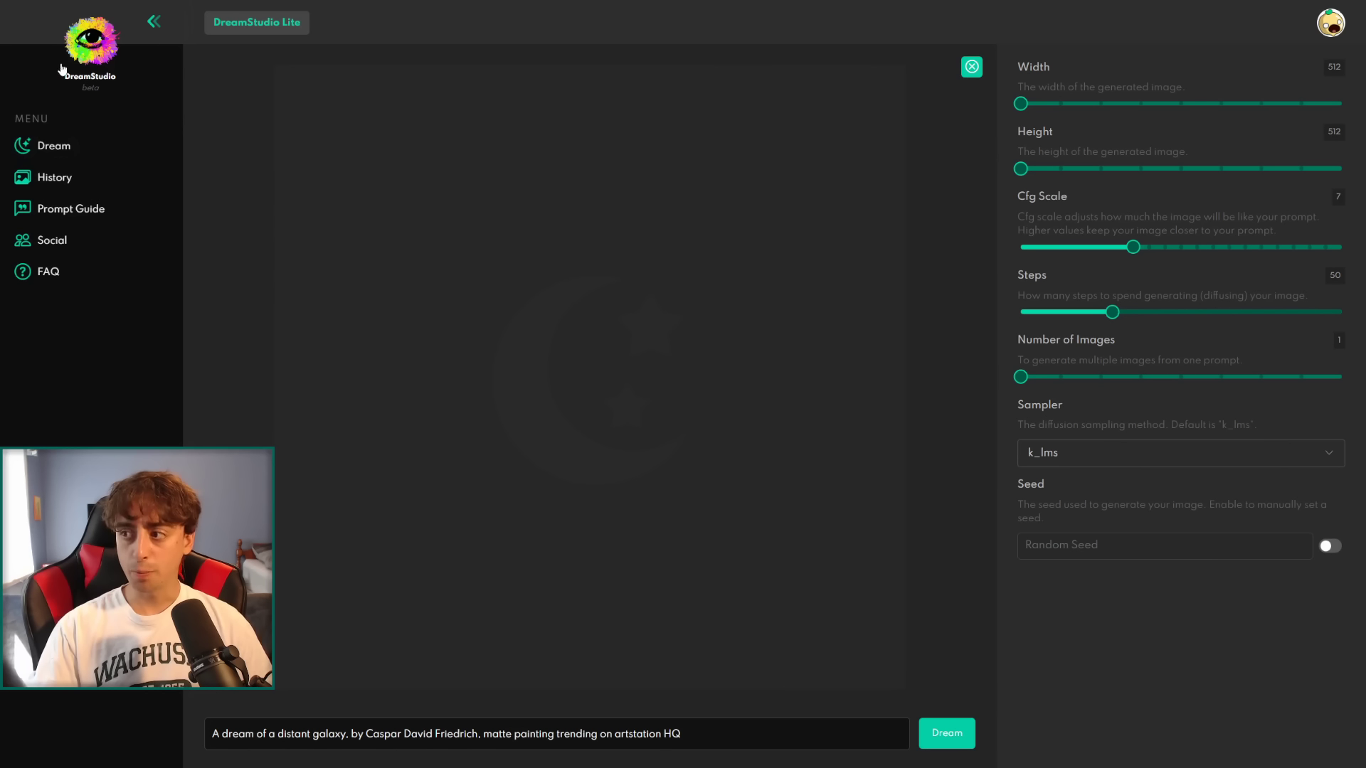
Open the generation history, browse the past images and inspect the prompt details of a comic-style Superman image
{"action": "left_click", "coordinate": [86, 178]}
{"action": "scroll", "coordinate": [415, 208], "scroll_direction": "down", "scroll_amount": 10}
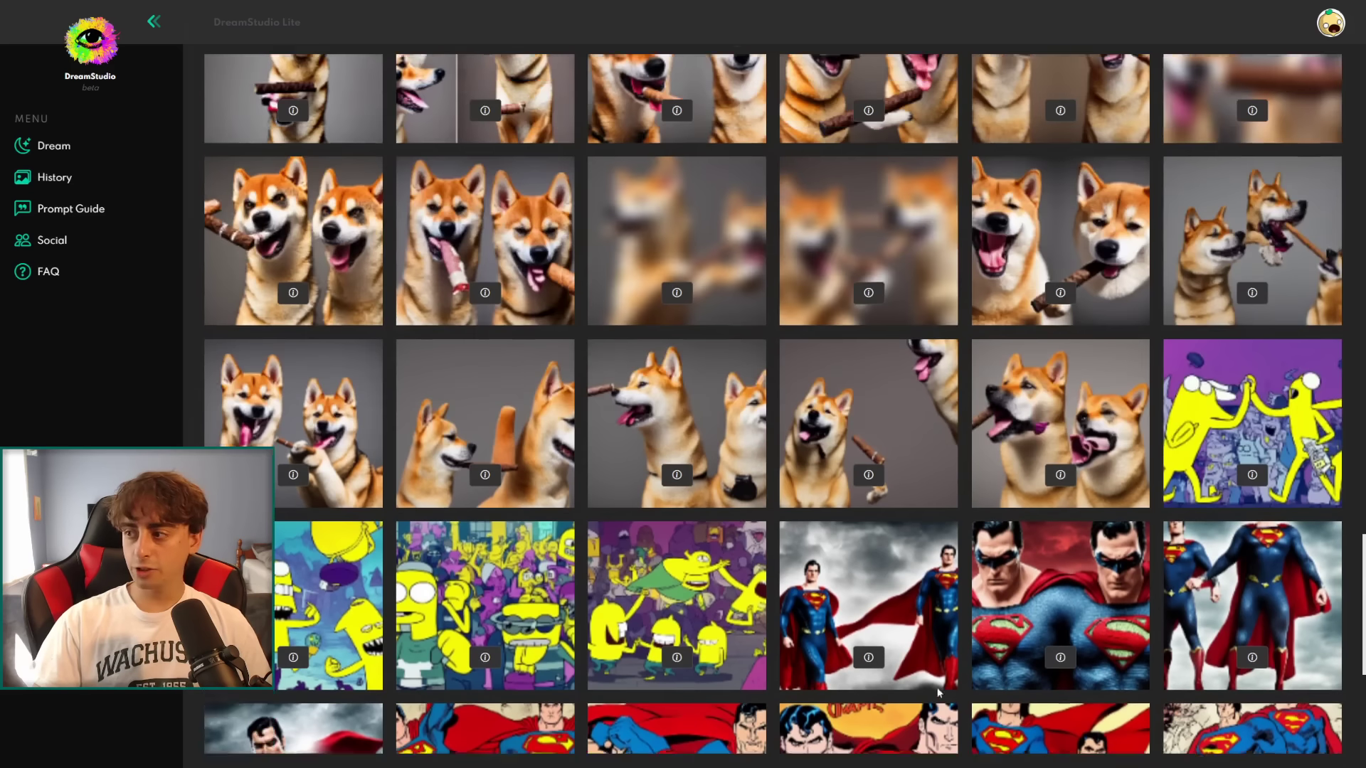
{"action": "scroll", "coordinate": [936, 685], "scroll_direction": "down", "scroll_amount": 2}
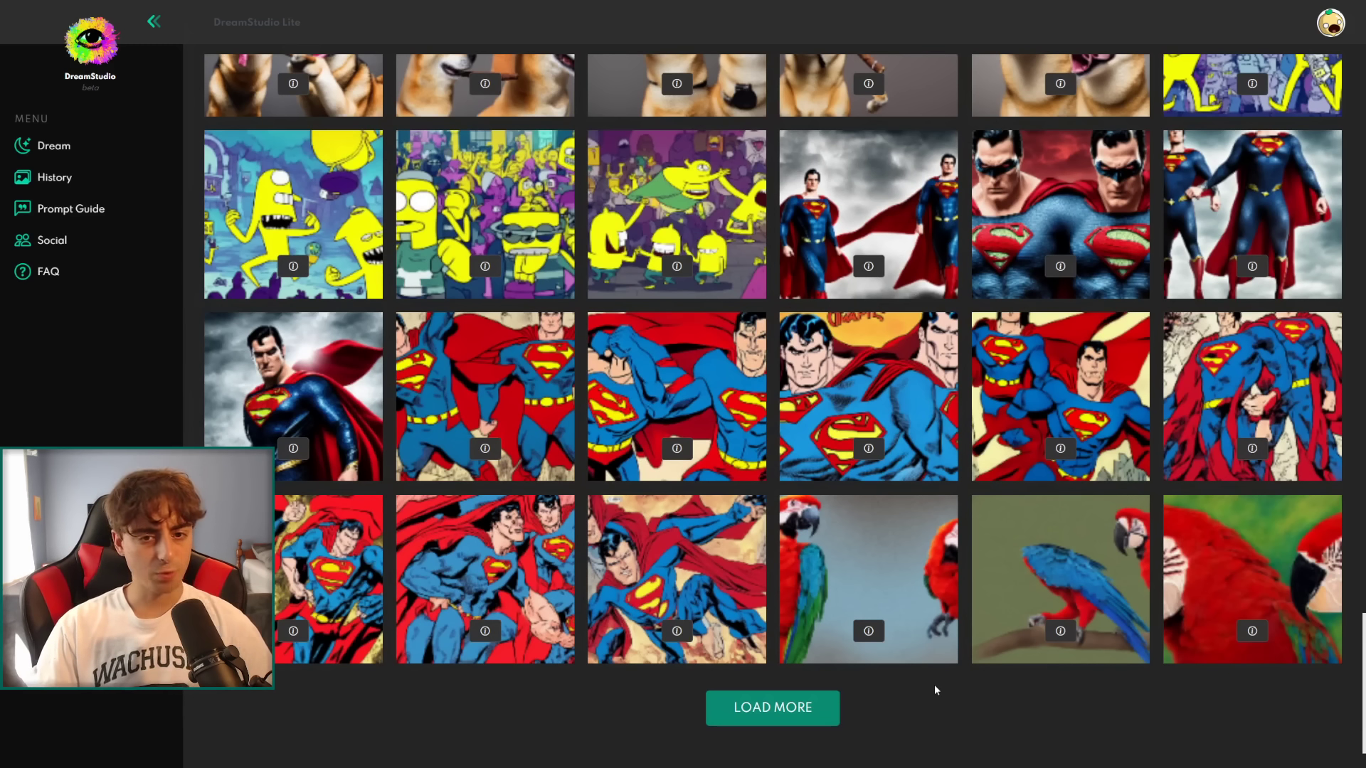
{"action": "scroll", "coordinate": [933, 685], "scroll_direction": "up", "scroll_amount": 5}
{"action": "left_click", "coordinate": [869, 547]}
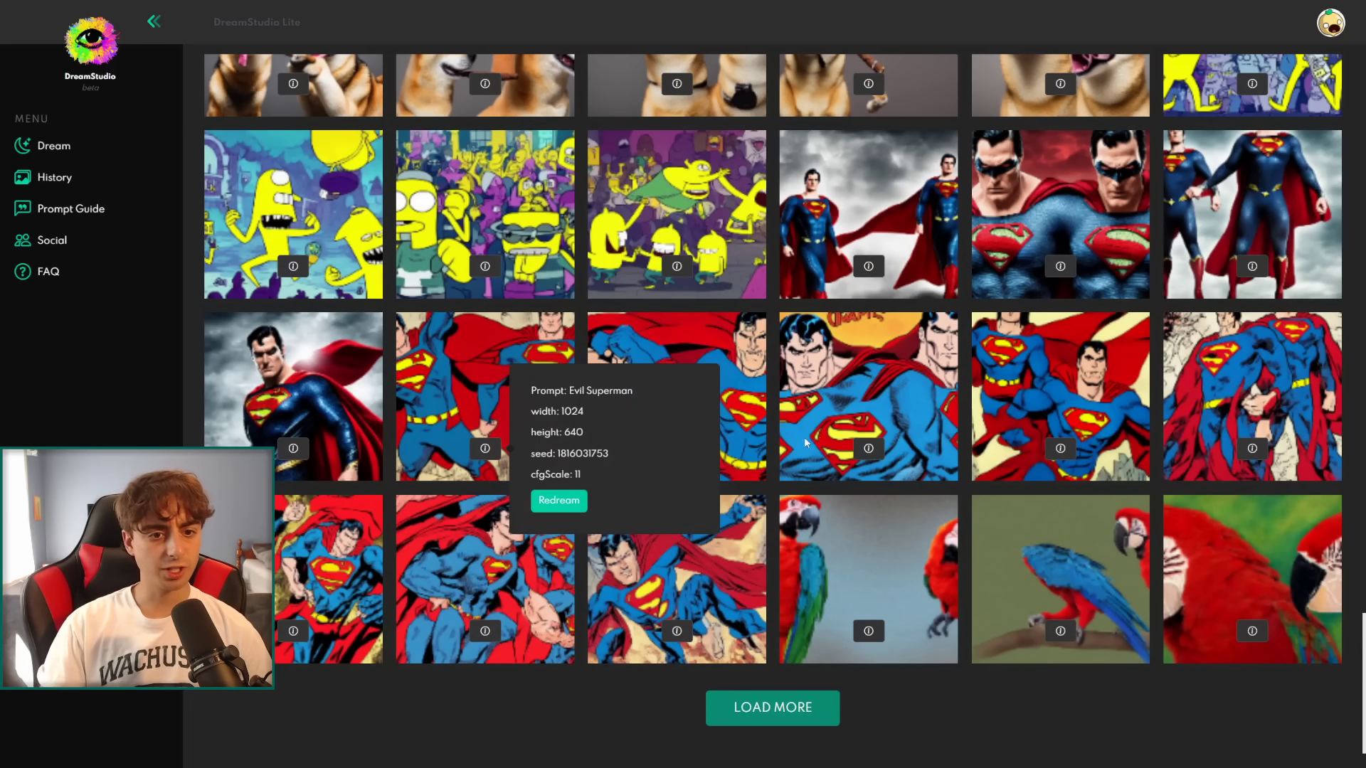
{"action": "mouse_move", "coordinate": [872, 448]}
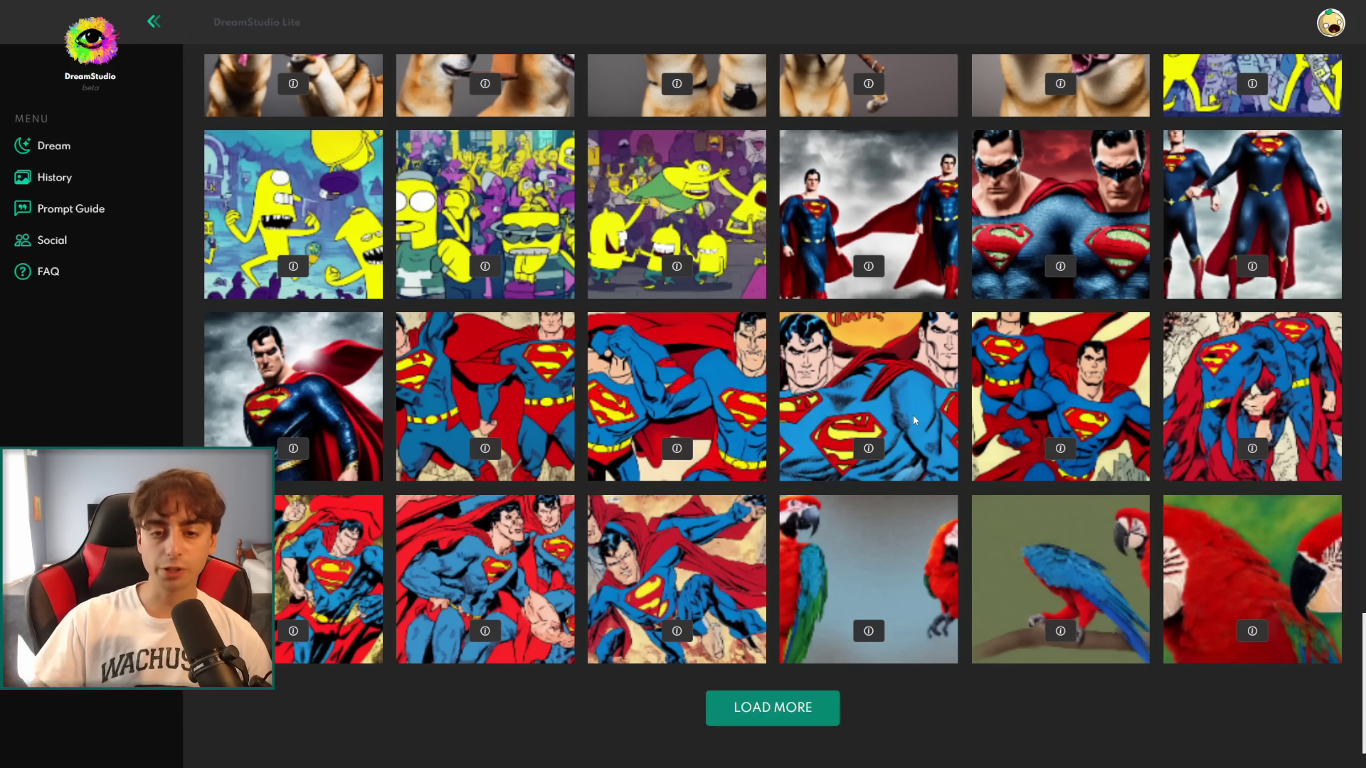
Look through more history images, view another Superman image's generation settings, and return to the start of the history
{"action": "scroll", "coordinate": [913, 417], "scroll_direction": "up", "scroll_amount": 8}
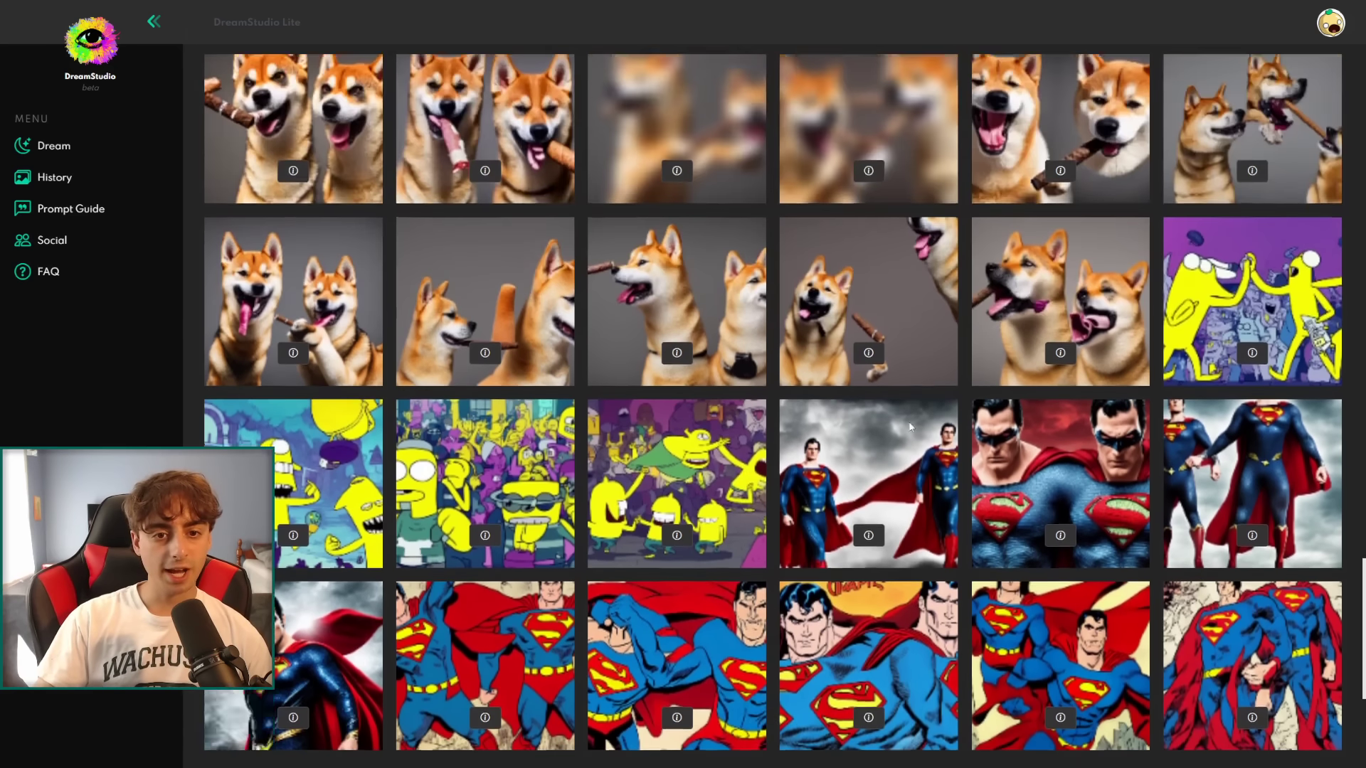
{"action": "scroll", "coordinate": [922, 496], "scroll_direction": "down", "scroll_amount": 4}
{"action": "scroll", "coordinate": [922, 495], "scroll_direction": "up", "scroll_amount": 2}
{"action": "scroll", "coordinate": [919, 514], "scroll_direction": "down", "scroll_amount": 6}
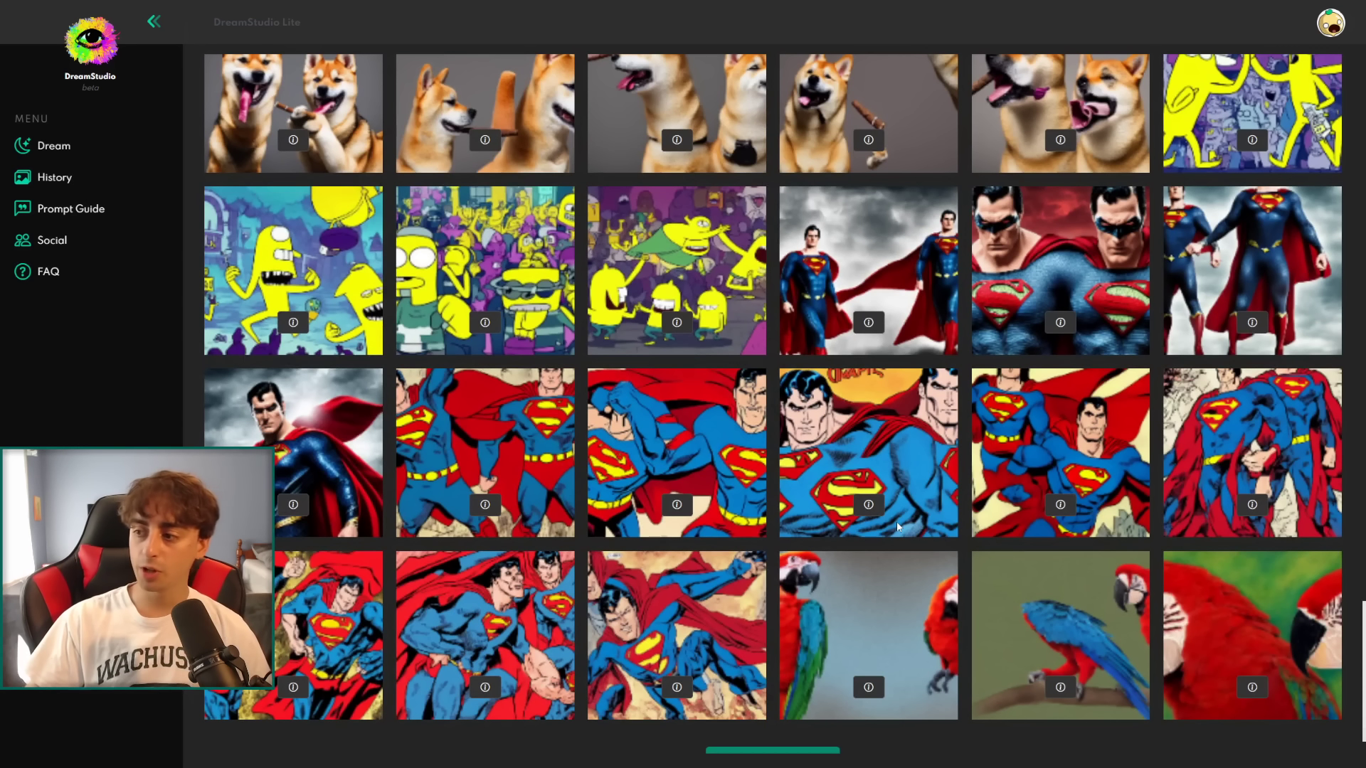
{"action": "mouse_move", "coordinate": [677, 505]}
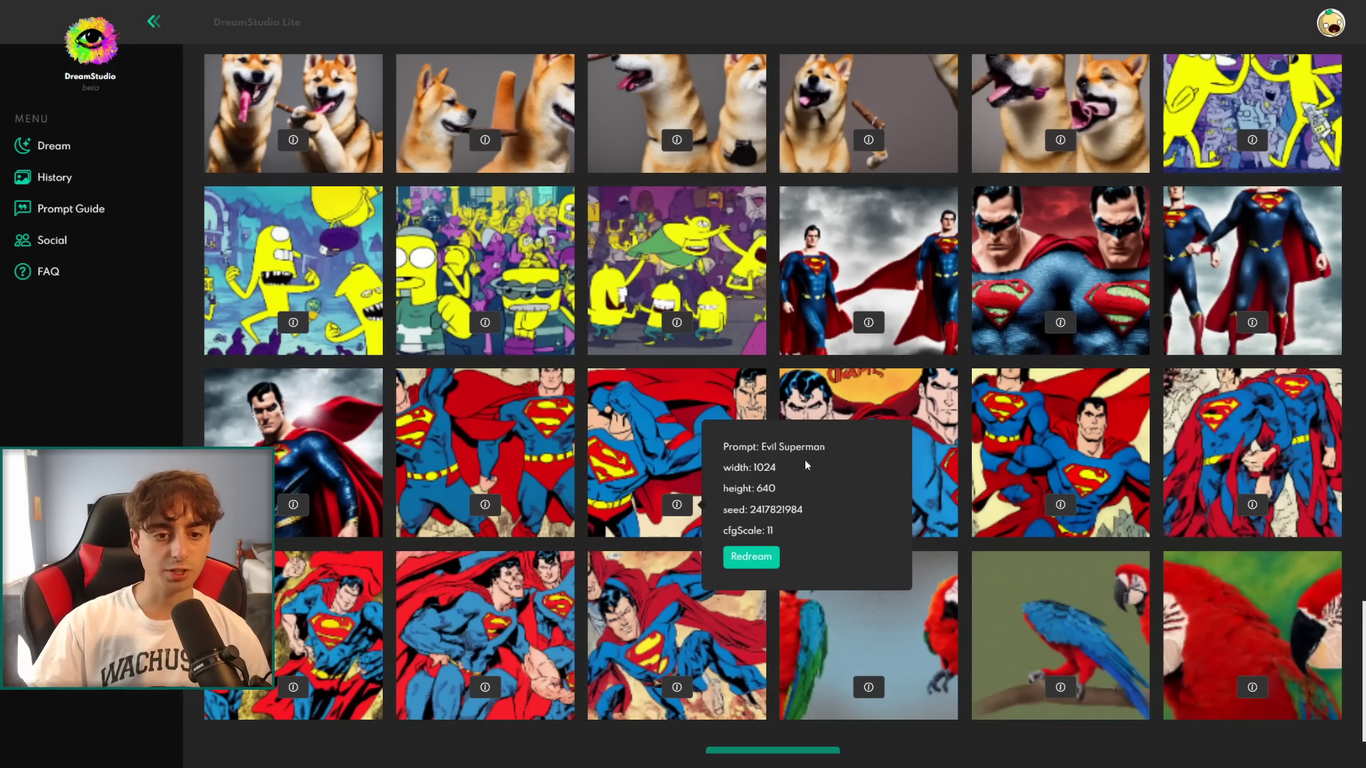
{"action": "scroll", "coordinate": [868, 501], "scroll_direction": "down", "scroll_amount": 1}
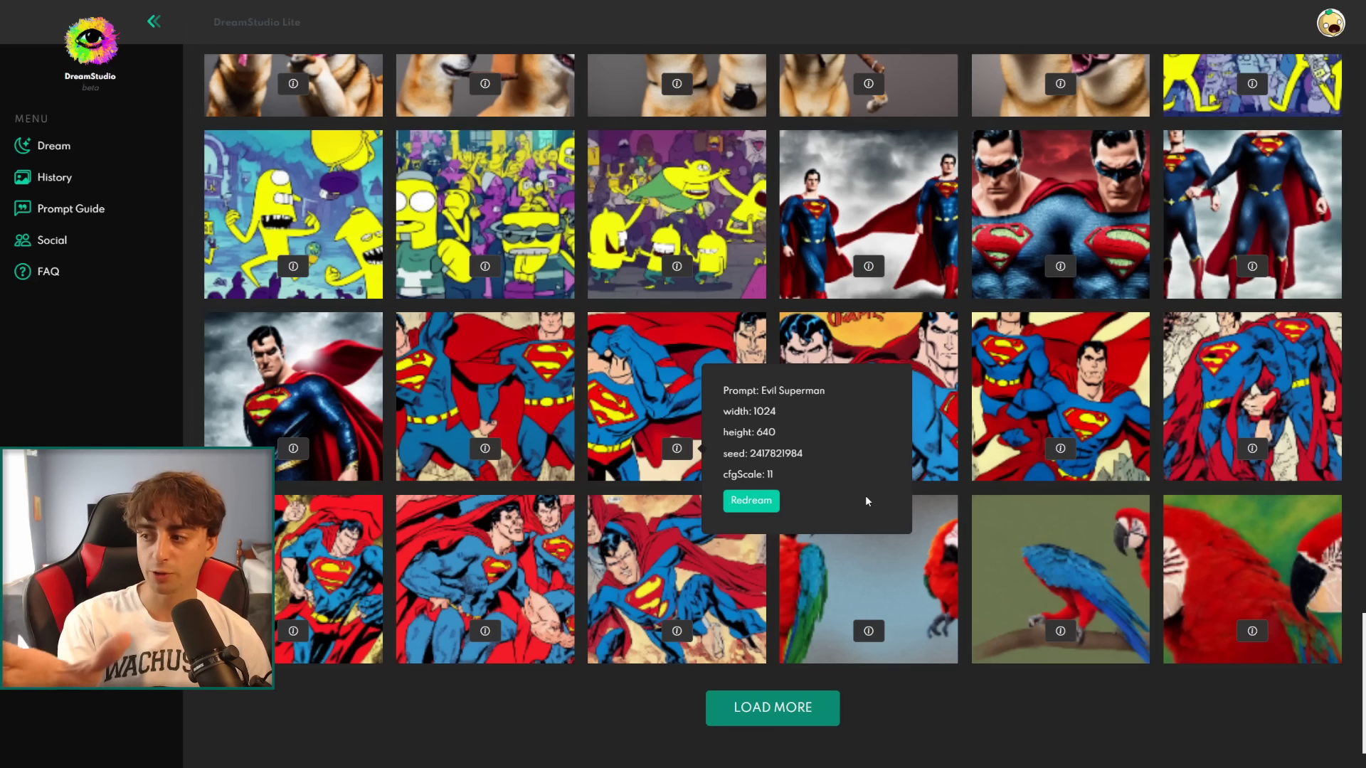
{"action": "left_click", "coordinate": [100, 179]}
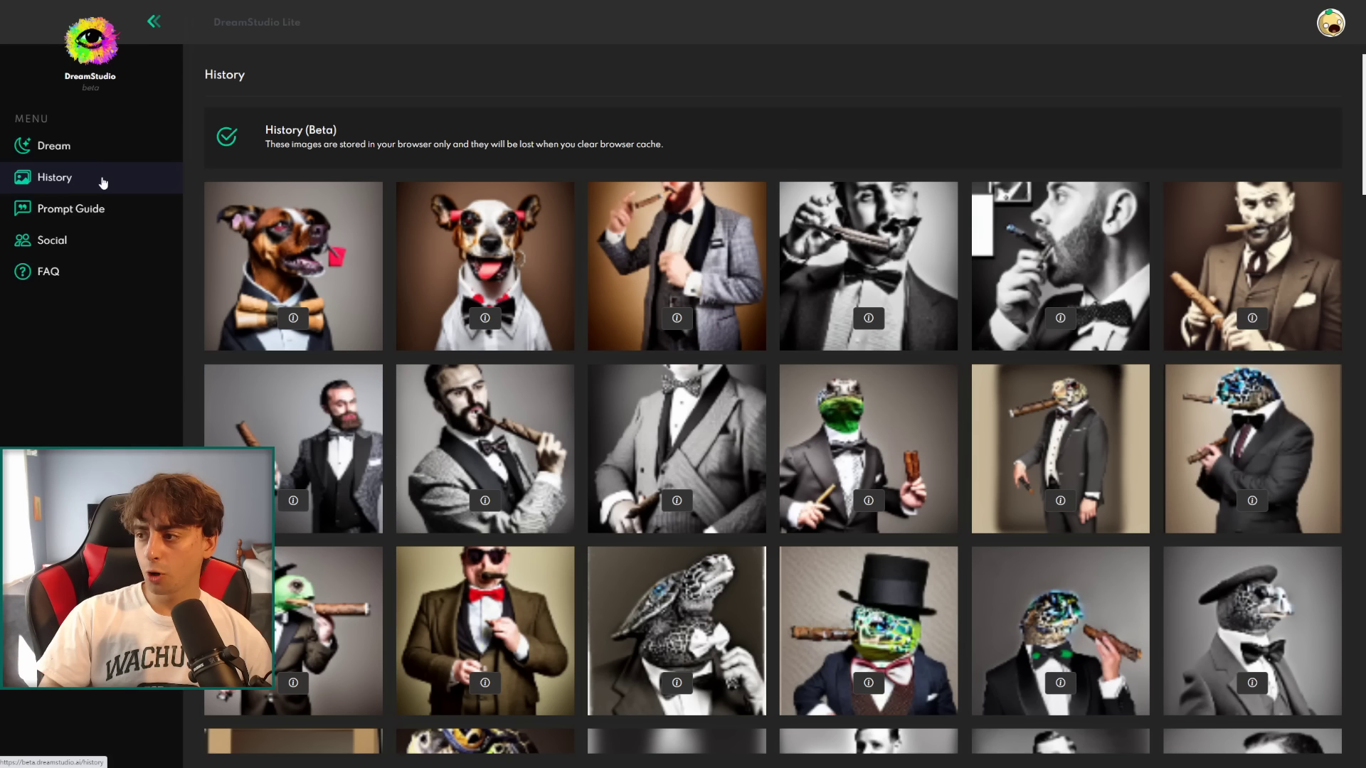
Open the Prompt Guide and skim its sections on style, artists and finishing touches
{"action": "left_click", "coordinate": [104, 218]}
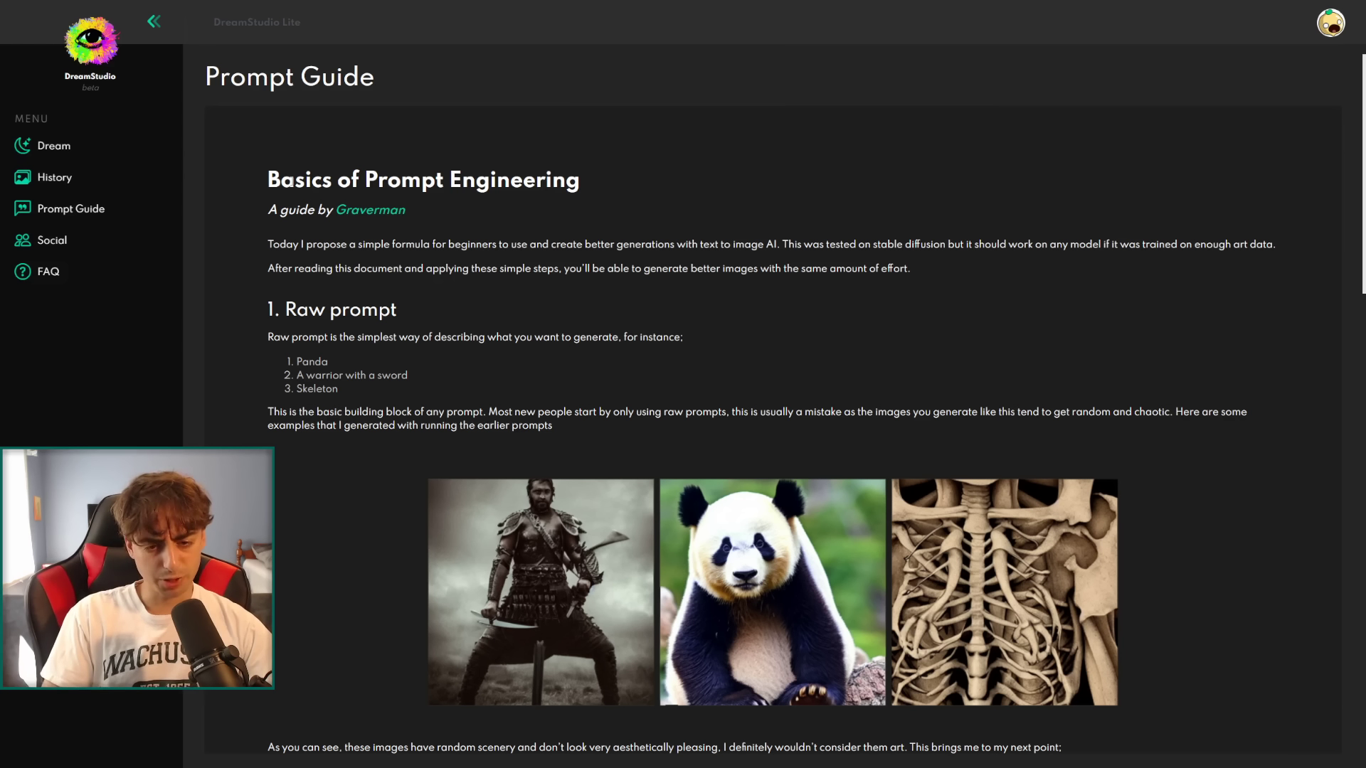
{"action": "scroll", "coordinate": [608, 374], "scroll_direction": "down", "scroll_amount": 15}
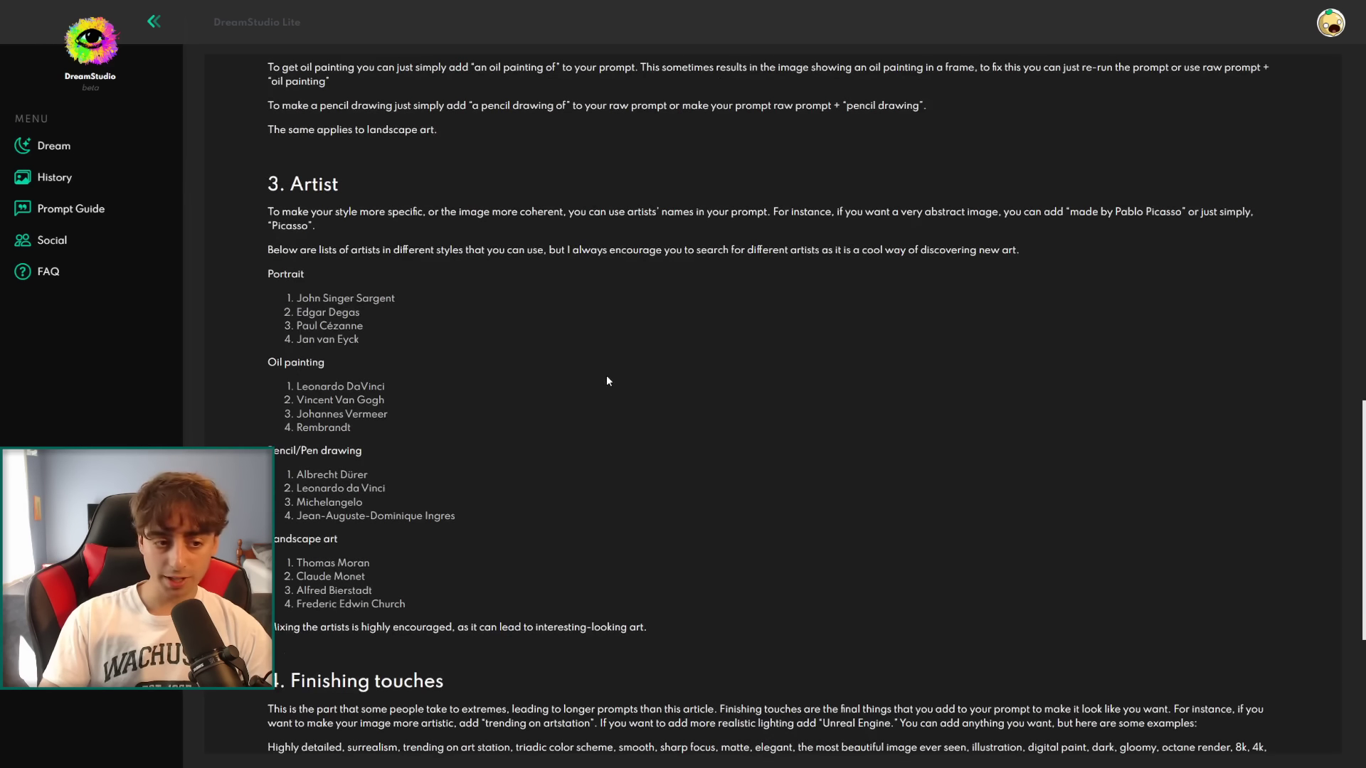
{"action": "scroll", "coordinate": [609, 406], "scroll_direction": "down", "scroll_amount": 1}
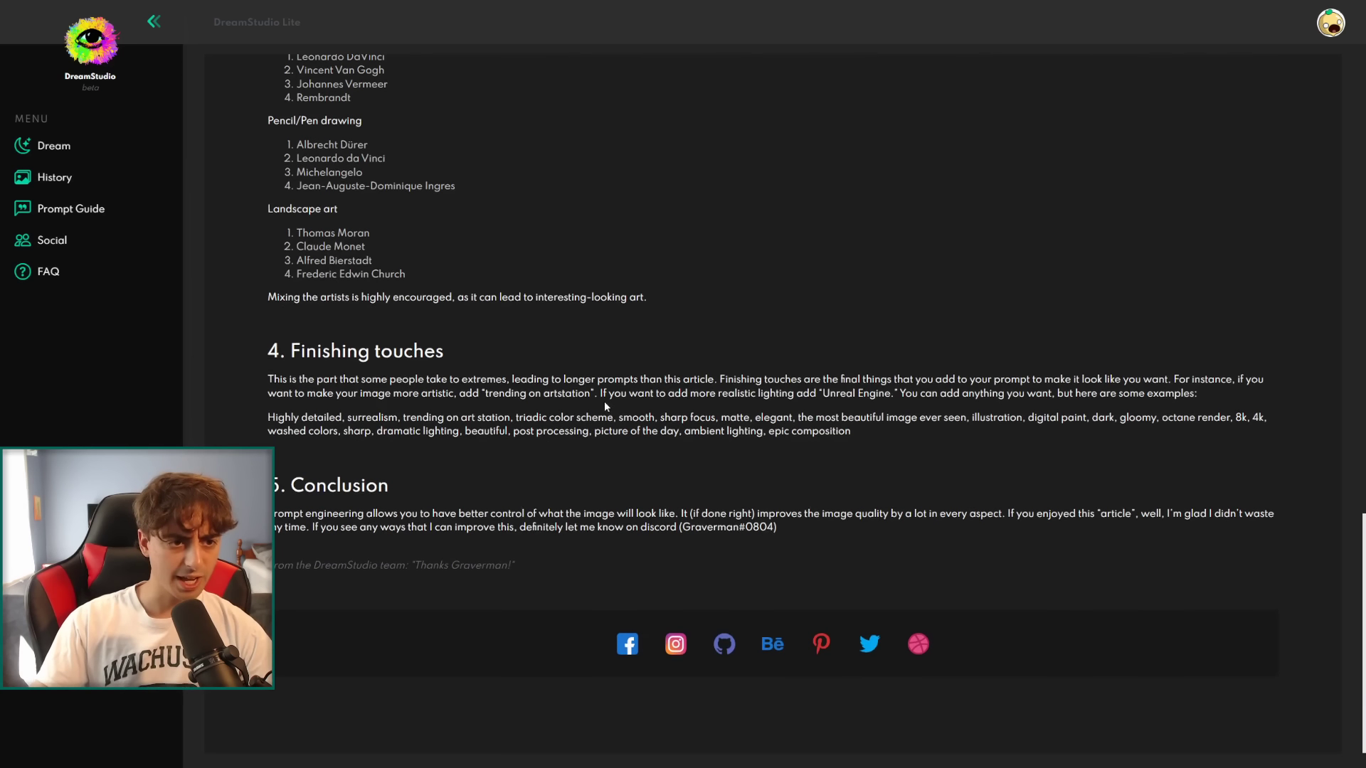
{"action": "scroll", "coordinate": [607, 407], "scroll_direction": "up", "scroll_amount": 12}
{"action": "scroll", "coordinate": [613, 417], "scroll_direction": "down", "scroll_amount": 3}
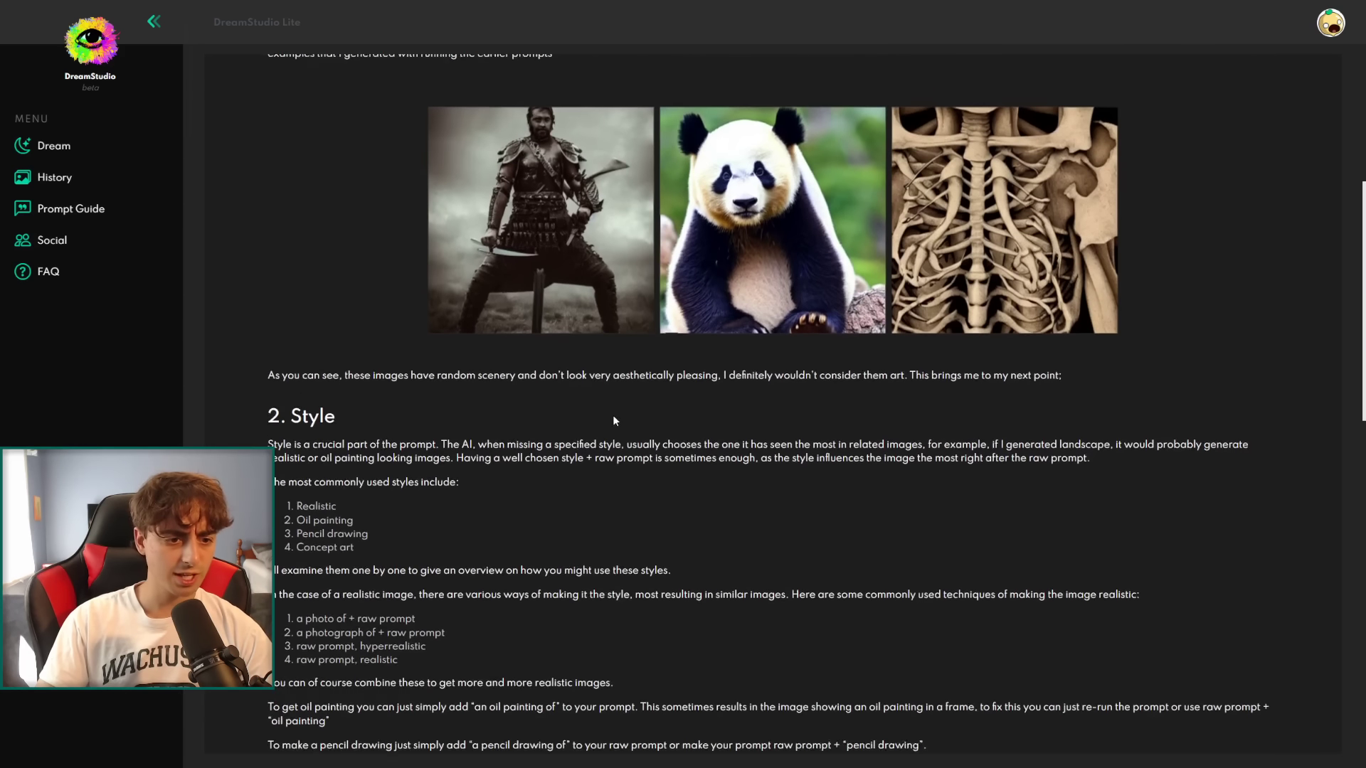
{"action": "left_click", "coordinate": [70, 213]}
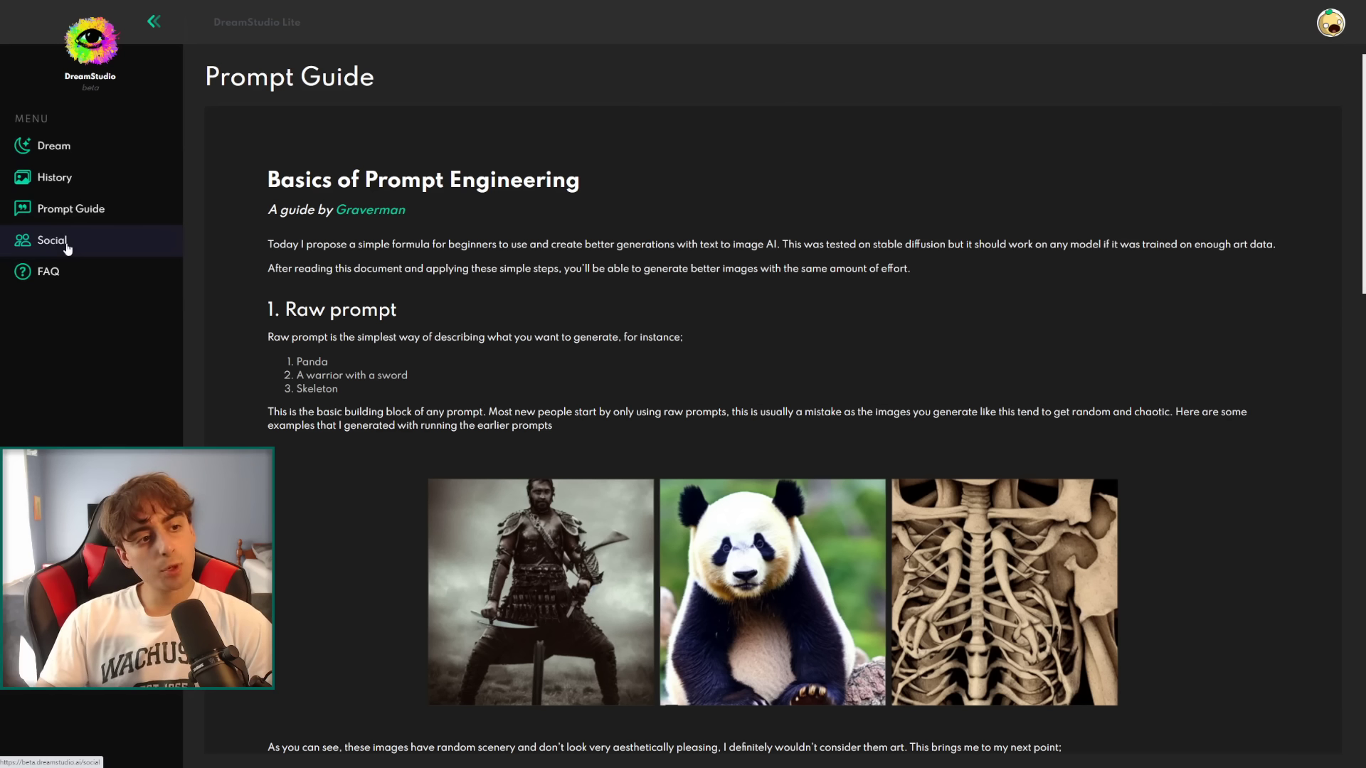
Open the Social page and read the company description and community links
{"action": "left_click", "coordinate": [65, 242]}
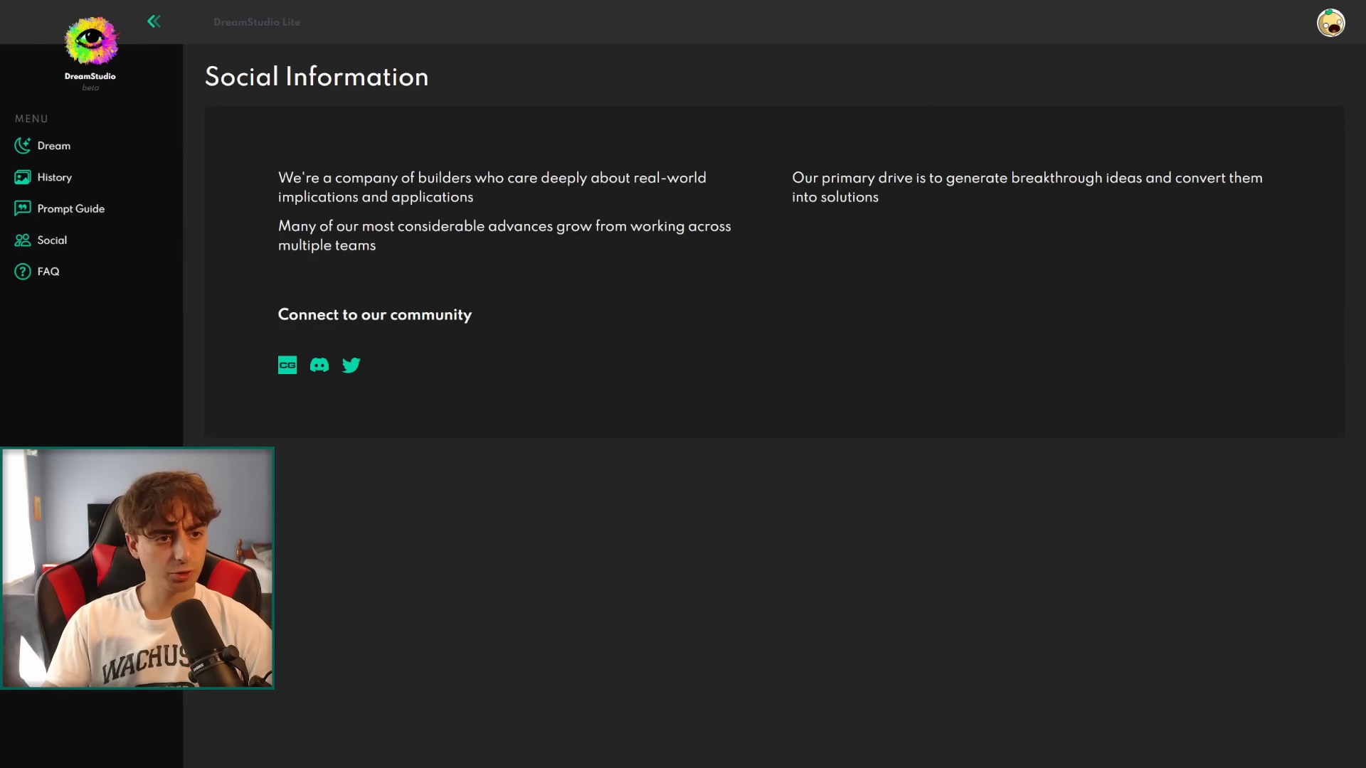
{"action": "left_click_drag", "start_coordinate": [264, 178], "coordinate": [629, 226]}
{"action": "left_click", "coordinate": [625, 302]}
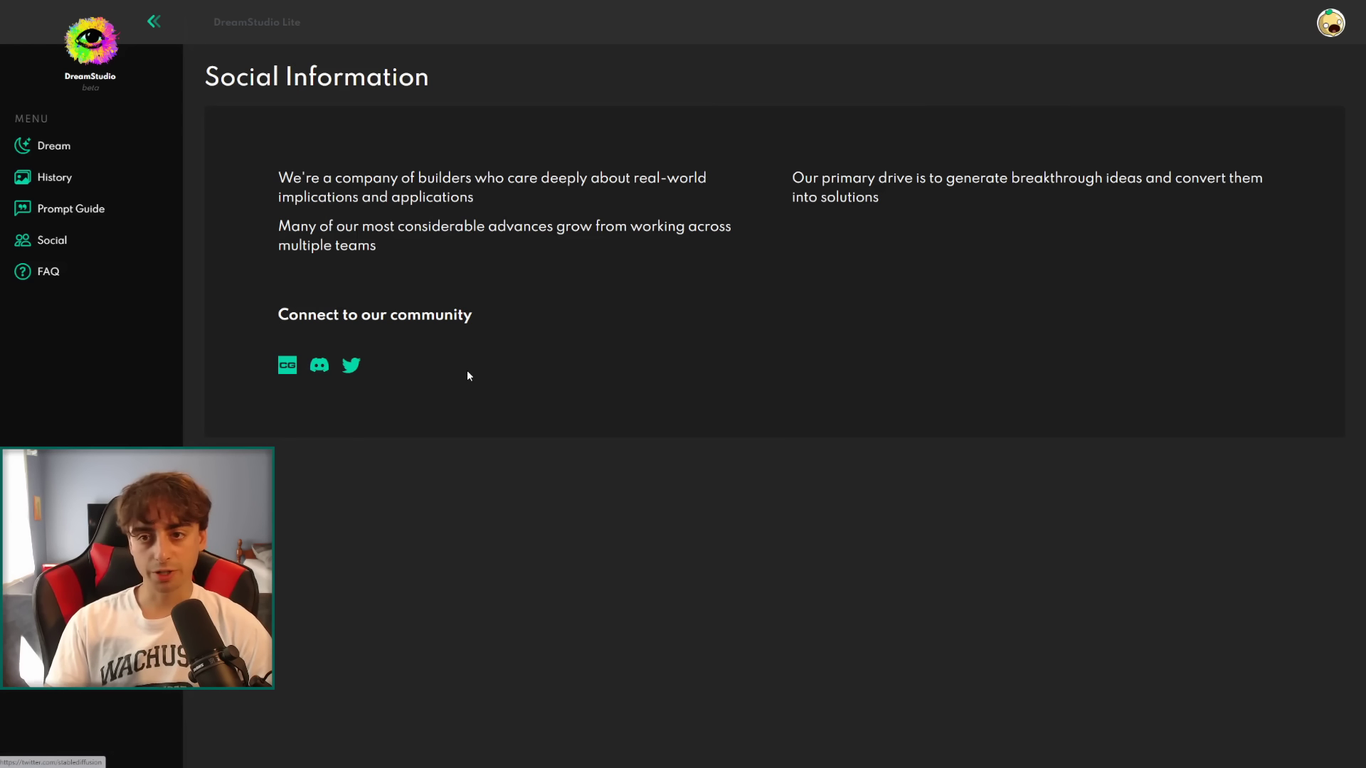
Open the FAQ and read through the general questions down to the compute costs table
{"action": "left_click", "coordinate": [49, 271]}
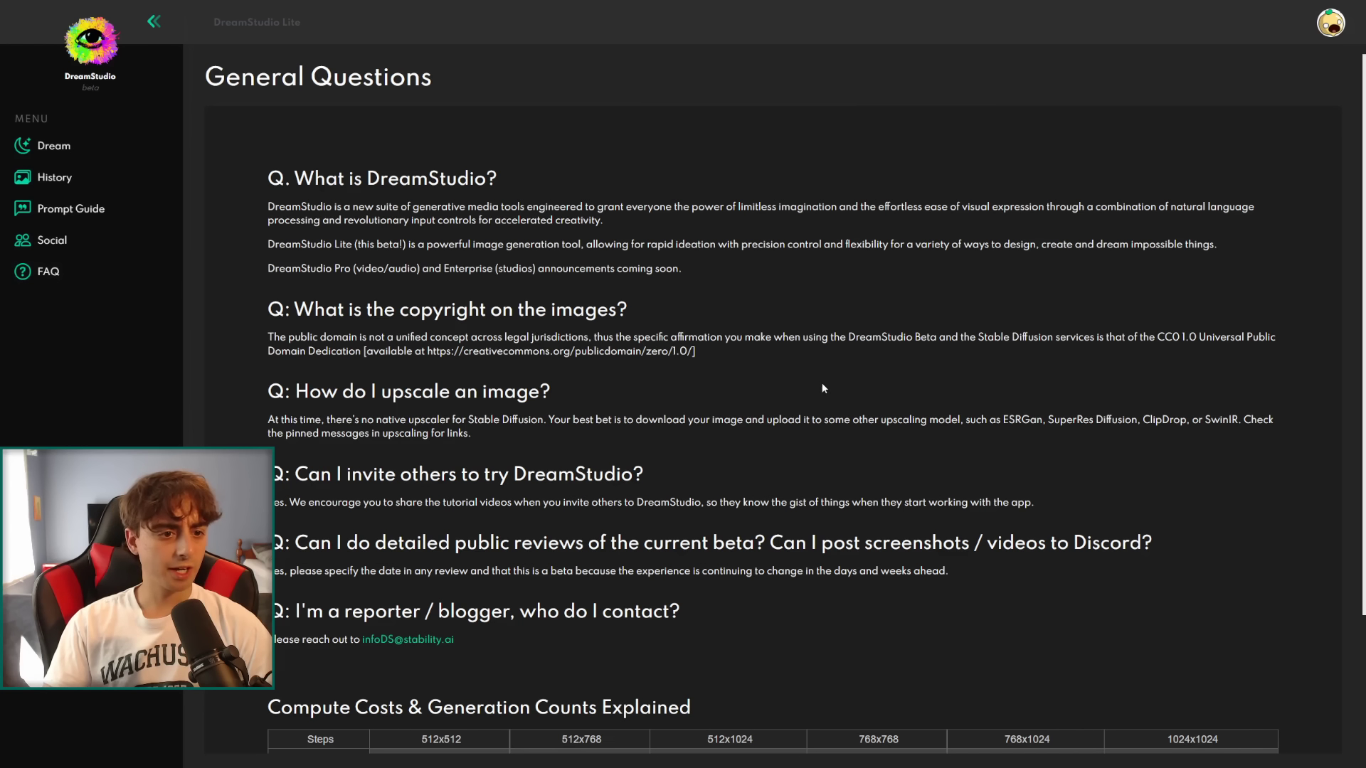
{"action": "scroll", "coordinate": [819, 387], "scroll_direction": "down", "scroll_amount": 3}
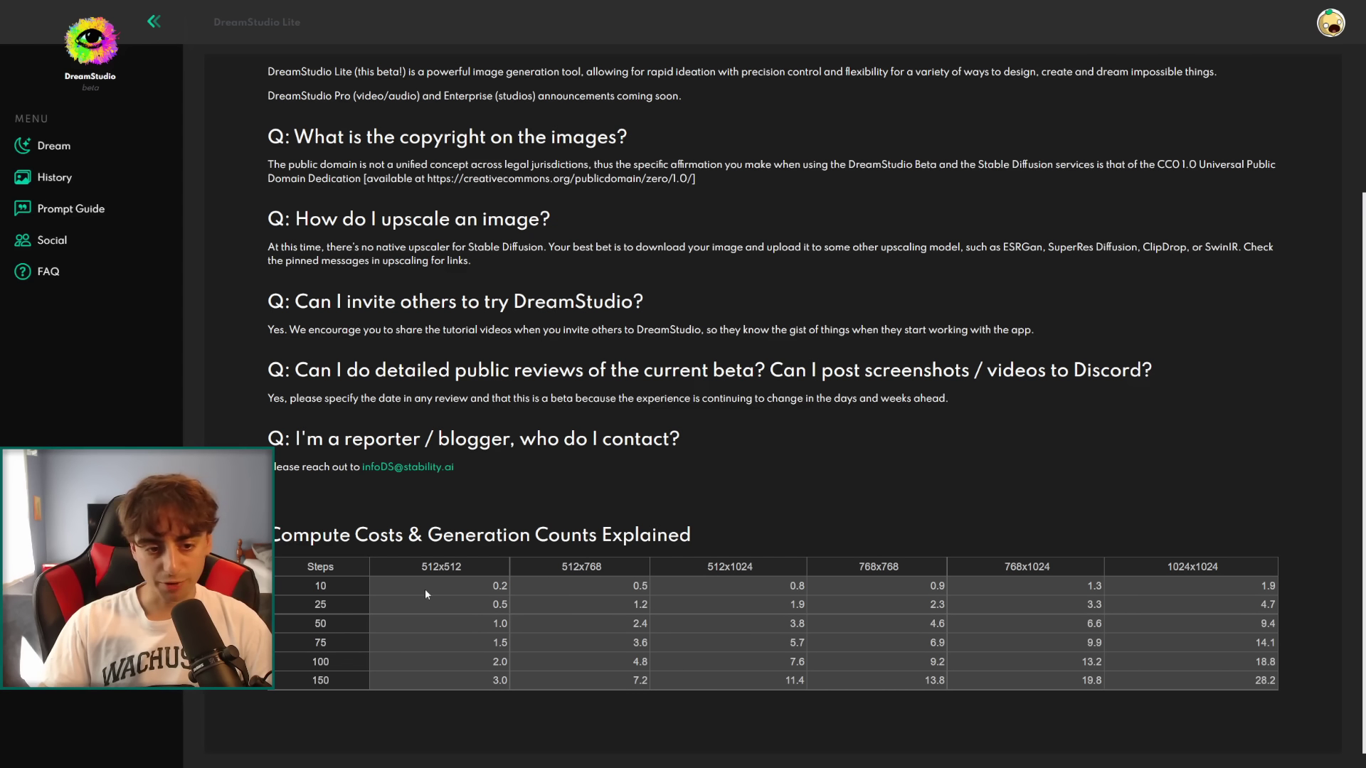
{"action": "key", "text": "Escape"}
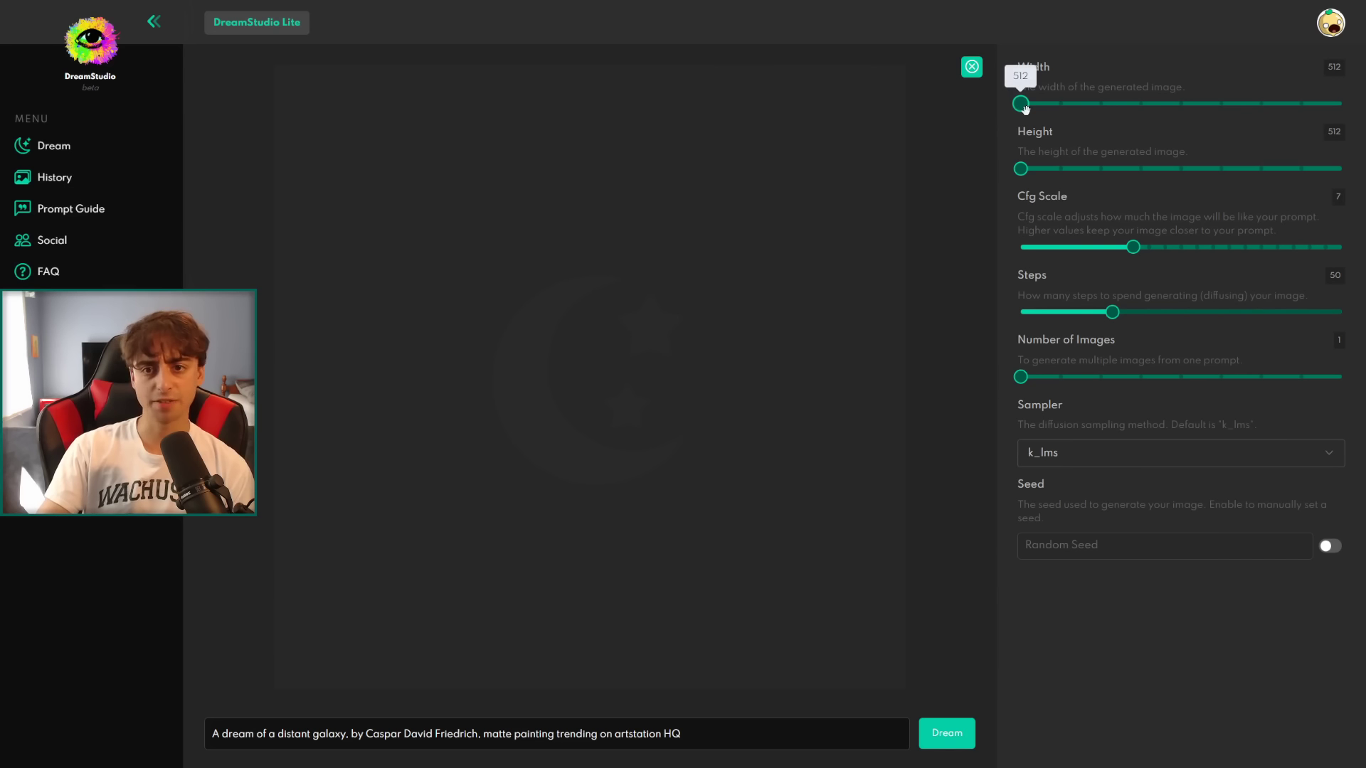
Set both the width and the height of the generated image to 1024
{"action": "left_click_drag", "start_coordinate": [1021, 104], "coordinate": [1341, 104]}
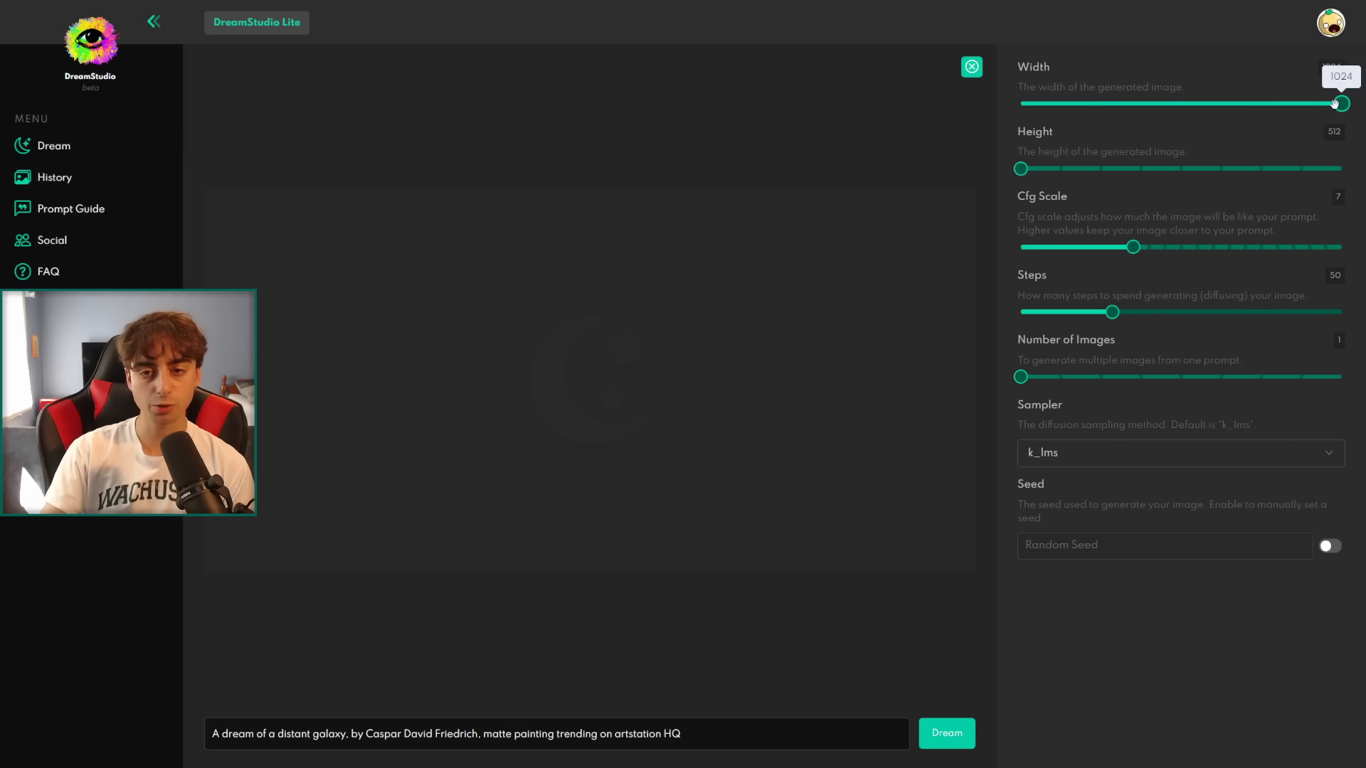
{"action": "left_click_drag", "start_coordinate": [1021, 169], "coordinate": [1341, 168]}
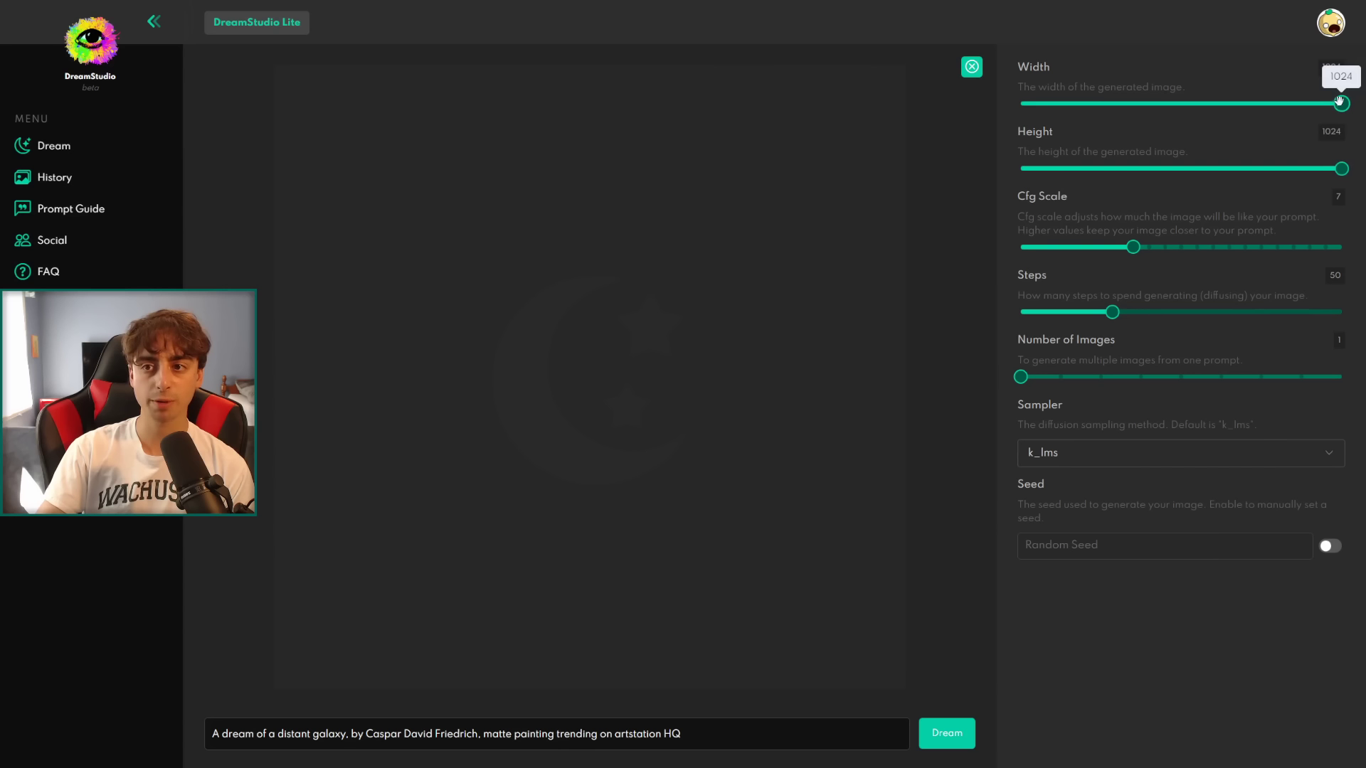
{"action": "mouse_move", "coordinate": [1341, 170]}
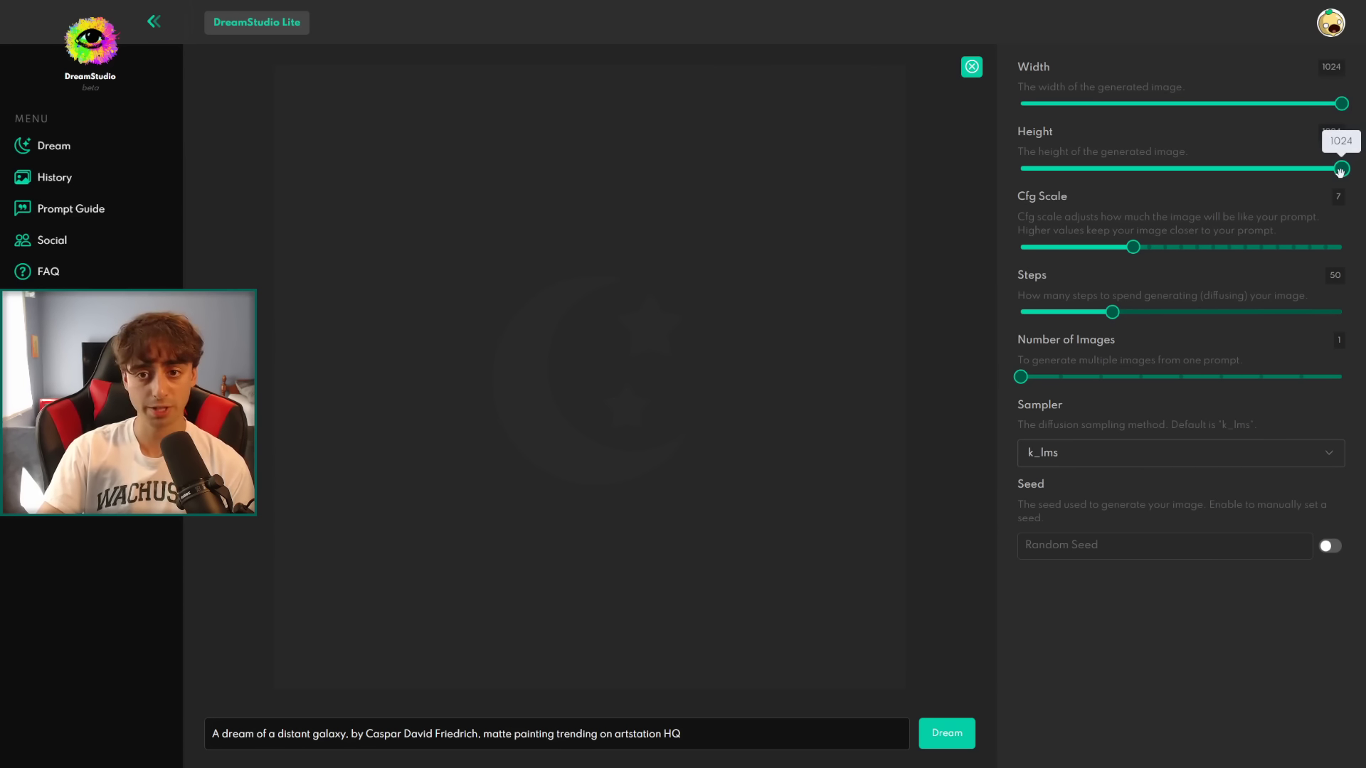
Try a portrait image size of 576 wide by 1024 high, and reset both dimensions to 512
{"action": "left_click_drag", "start_coordinate": [1341, 170], "coordinate": [1022, 165]}
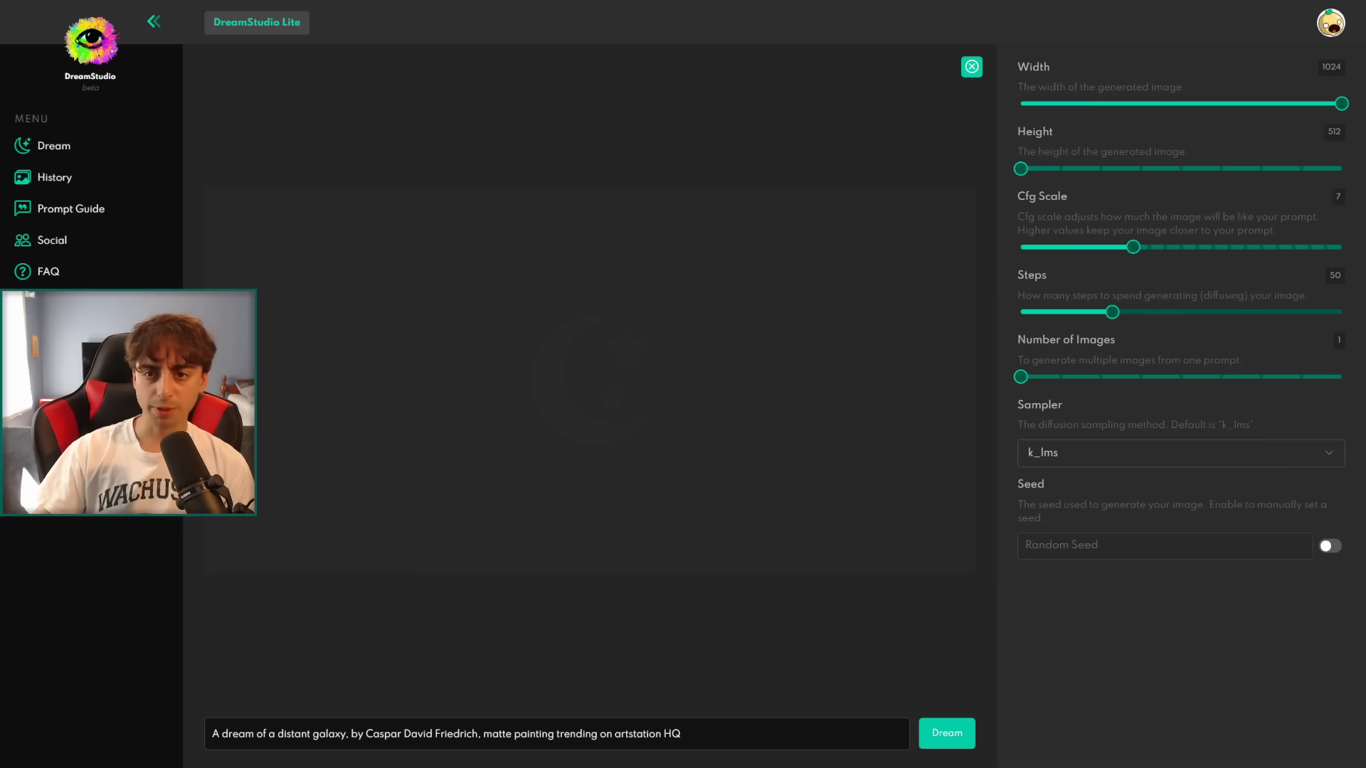
{"action": "left_click_drag", "start_coordinate": [1021, 169], "coordinate": [1301, 169]}
{"action": "left_click_drag", "start_coordinate": [1342, 103], "coordinate": [1069, 114]}
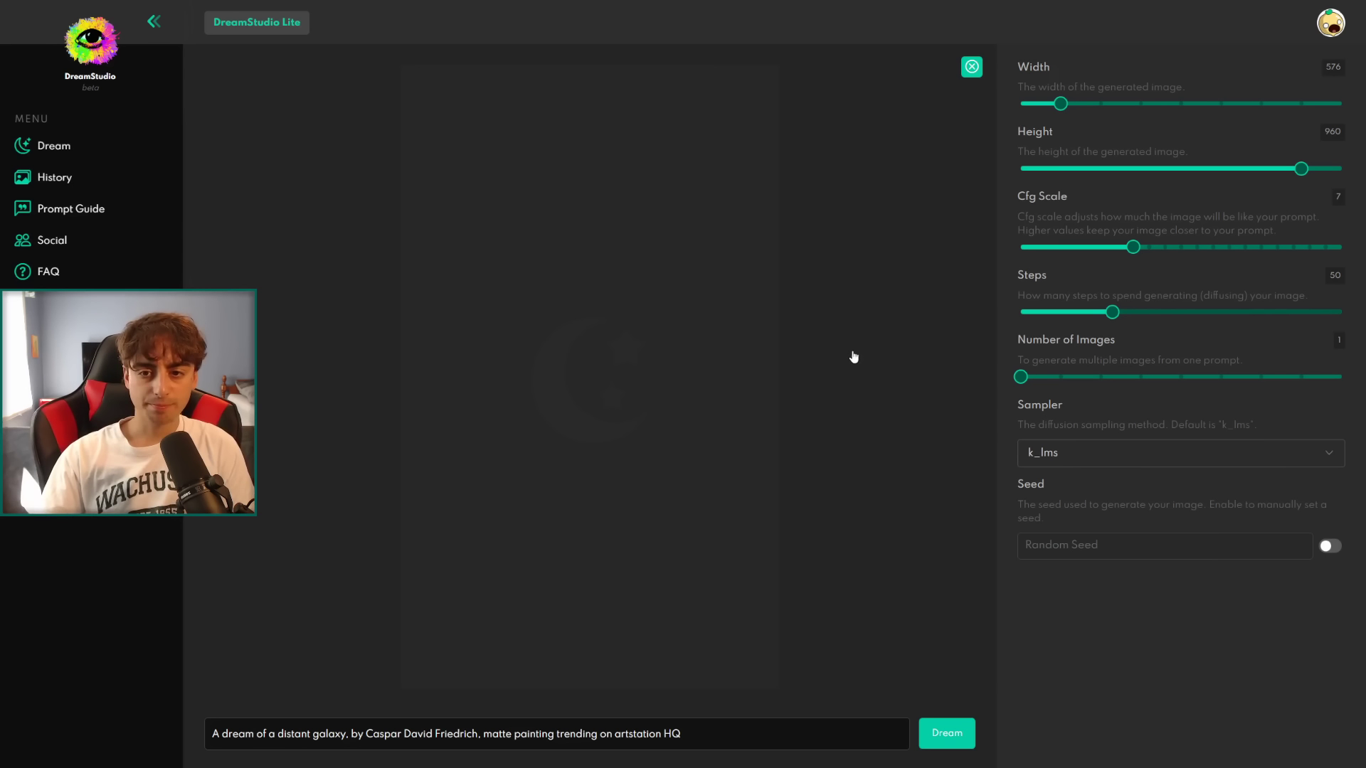
{"action": "mouse_move", "coordinate": [1301, 170]}
{"action": "left_click_drag", "start_coordinate": [1301, 169], "coordinate": [1342, 169]}
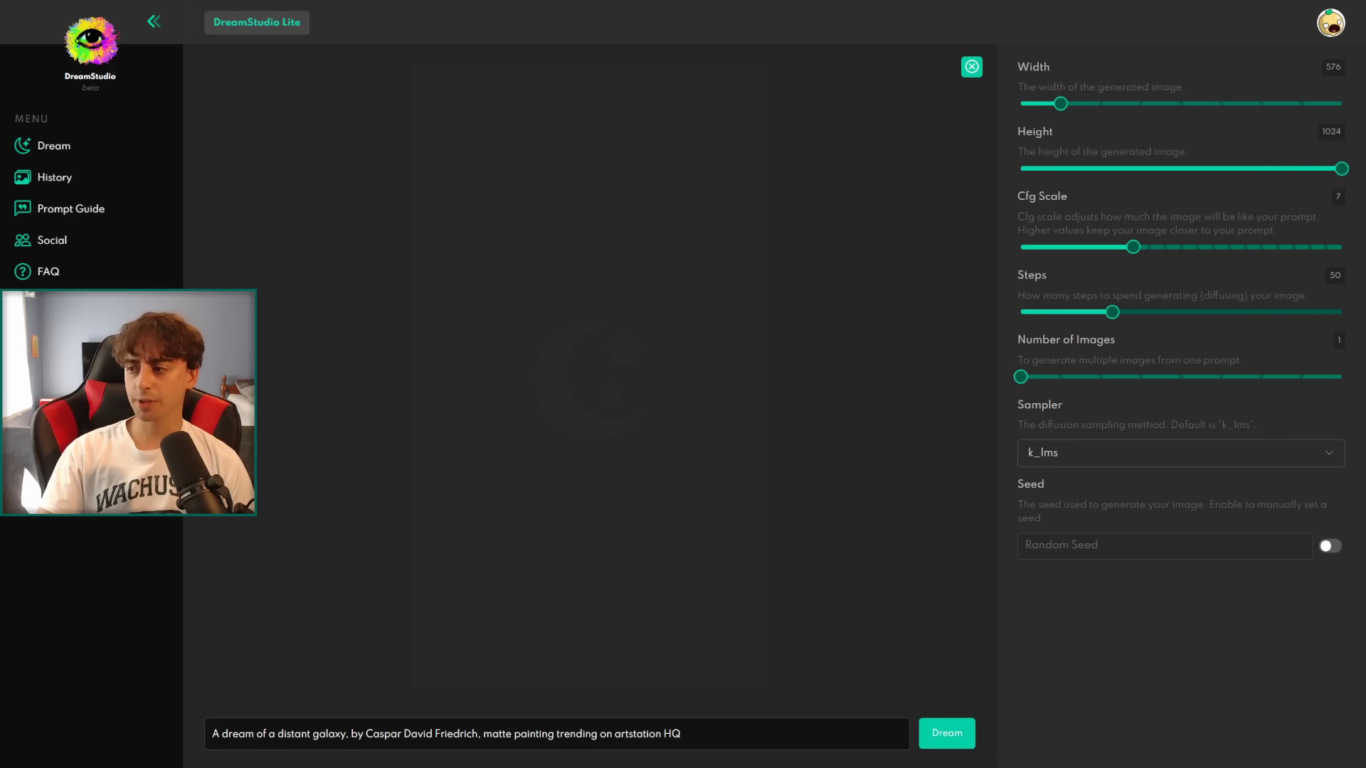
{"action": "left_click_drag", "start_coordinate": [1061, 103], "coordinate": [868, 122]}
{"action": "left_click_drag", "start_coordinate": [1329, 168], "coordinate": [795, 155]}
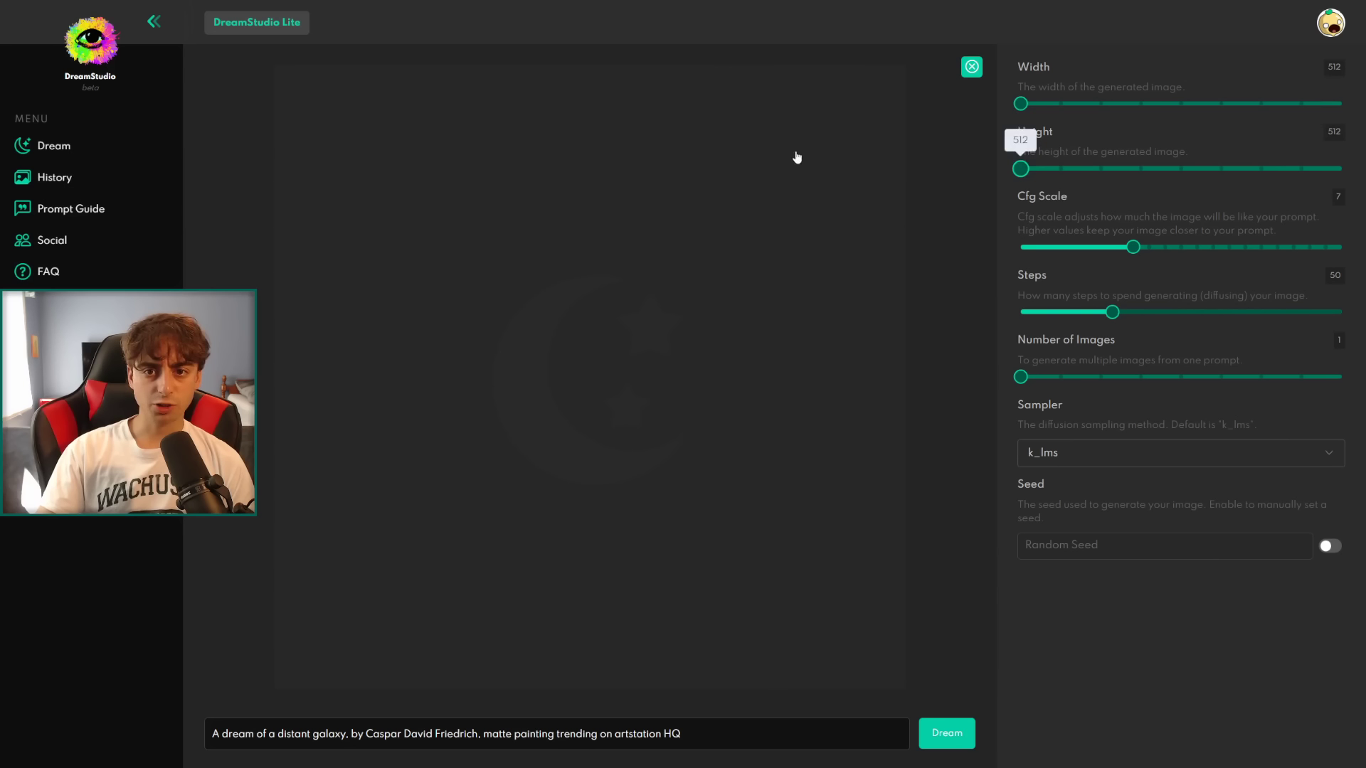
Try an image width of 896 and a height of 832, returning each to 512 after its trial
{"action": "left_click_drag", "start_coordinate": [1022, 104], "coordinate": [1253, 107]}
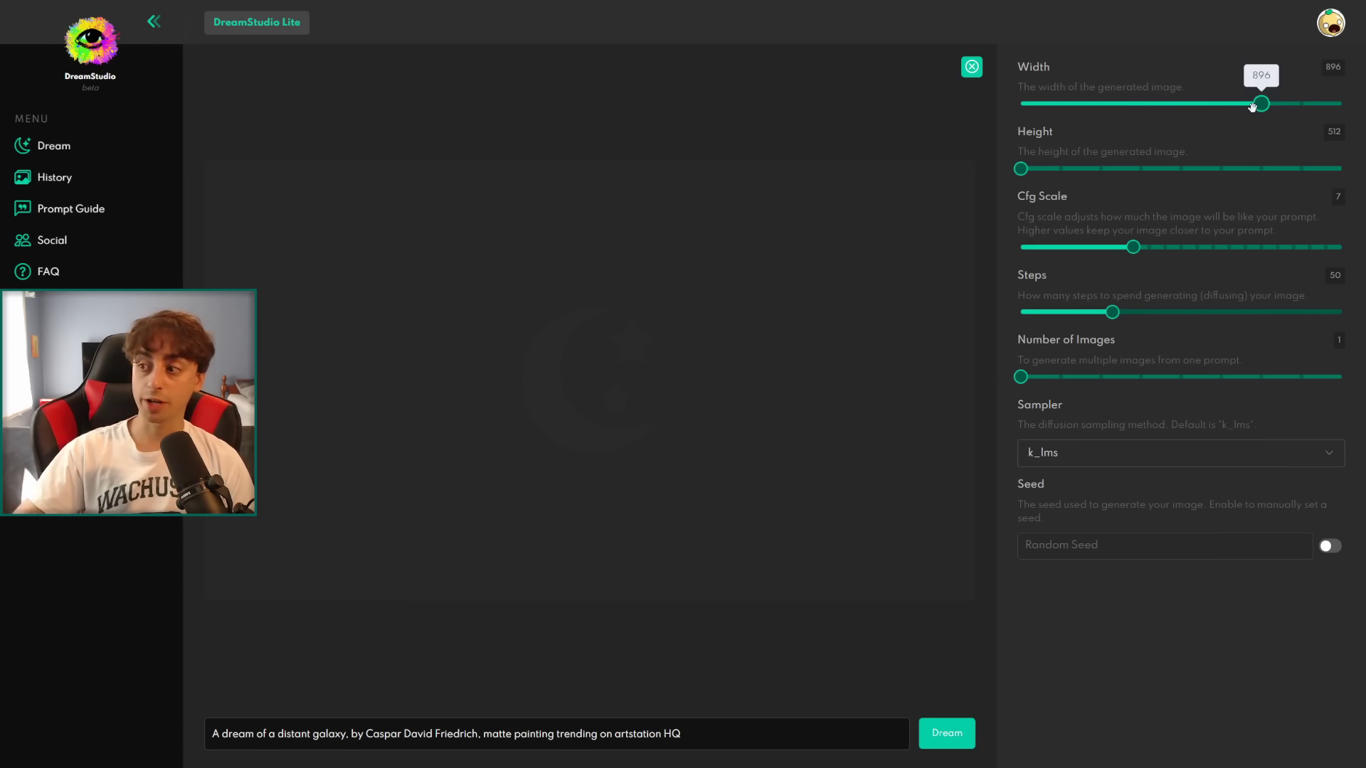
{"action": "left_click_drag", "start_coordinate": [1253, 107], "coordinate": [1055, 175]}
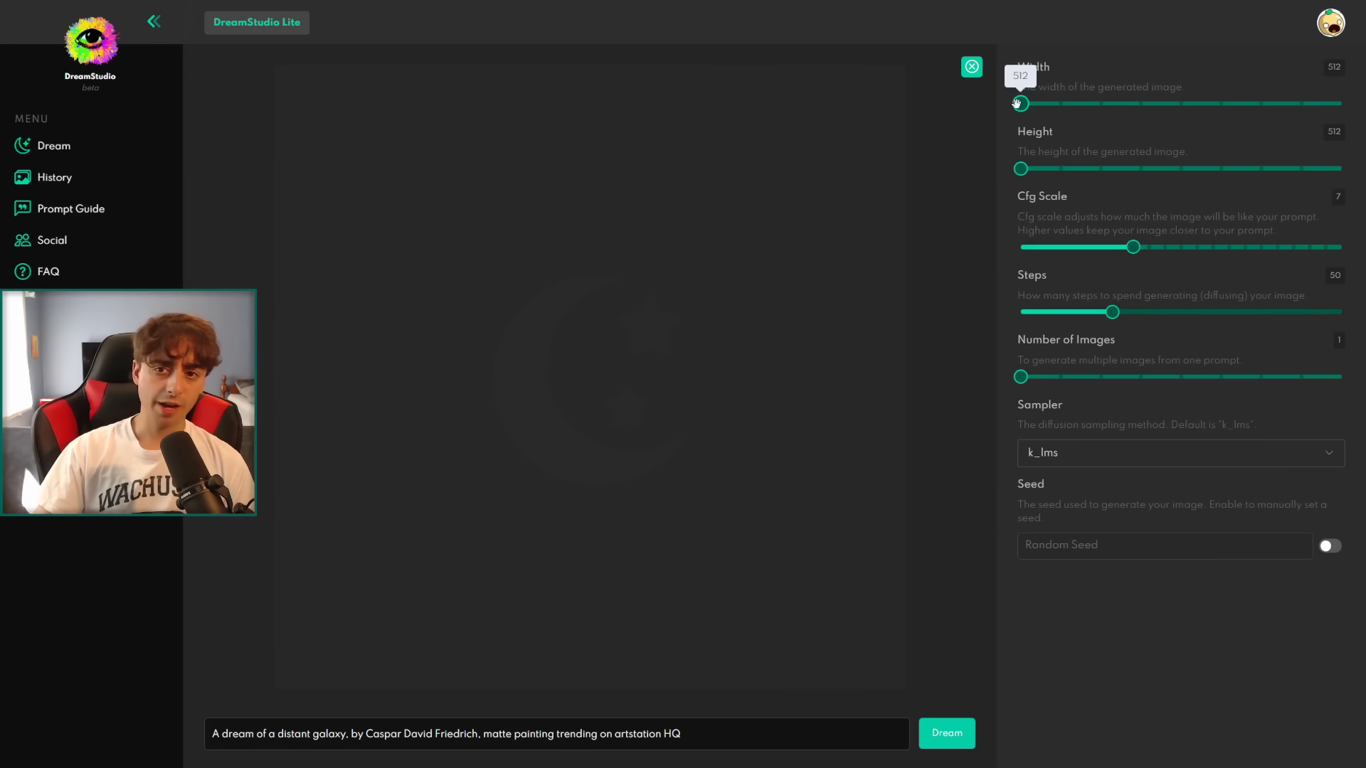
{"action": "left_click_drag", "start_coordinate": [1122, 177], "coordinate": [1222, 171]}
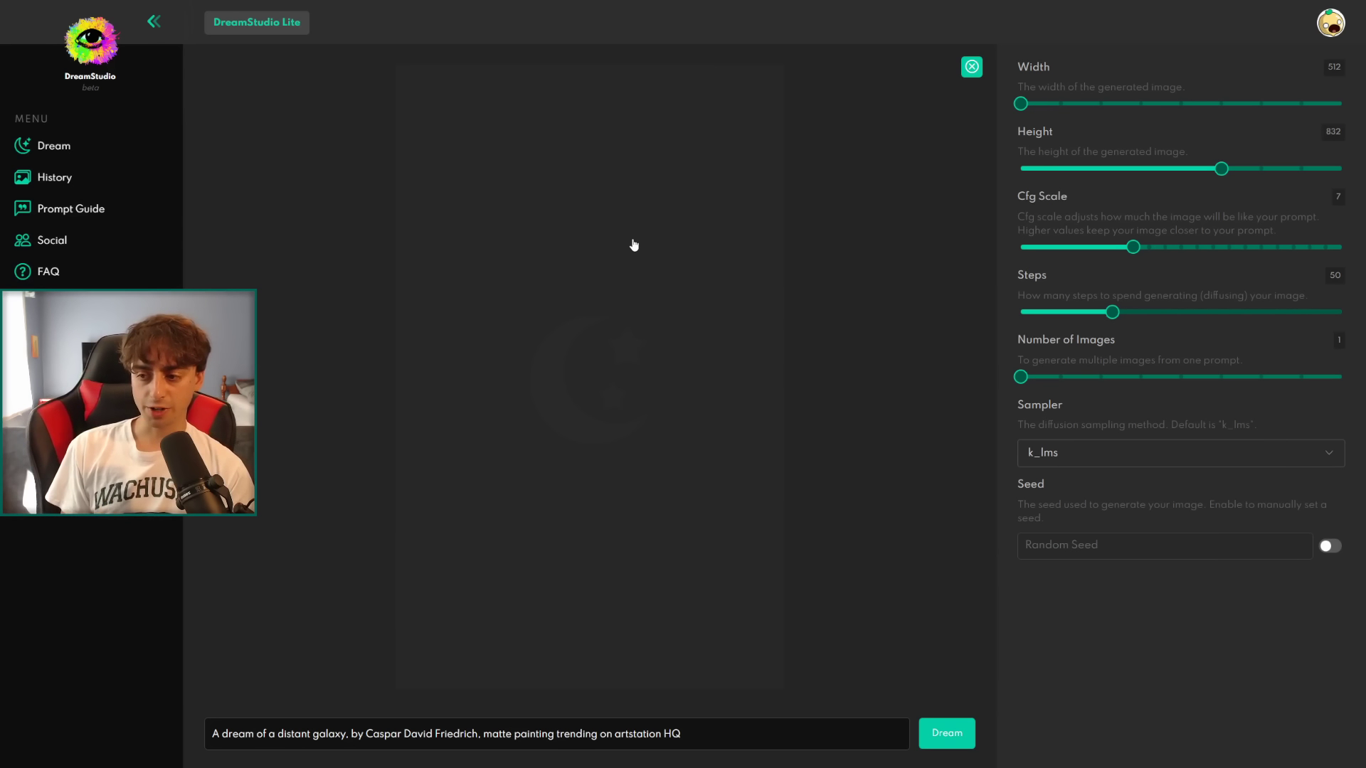
{"action": "left_click_drag", "start_coordinate": [1222, 169], "coordinate": [853, 162]}
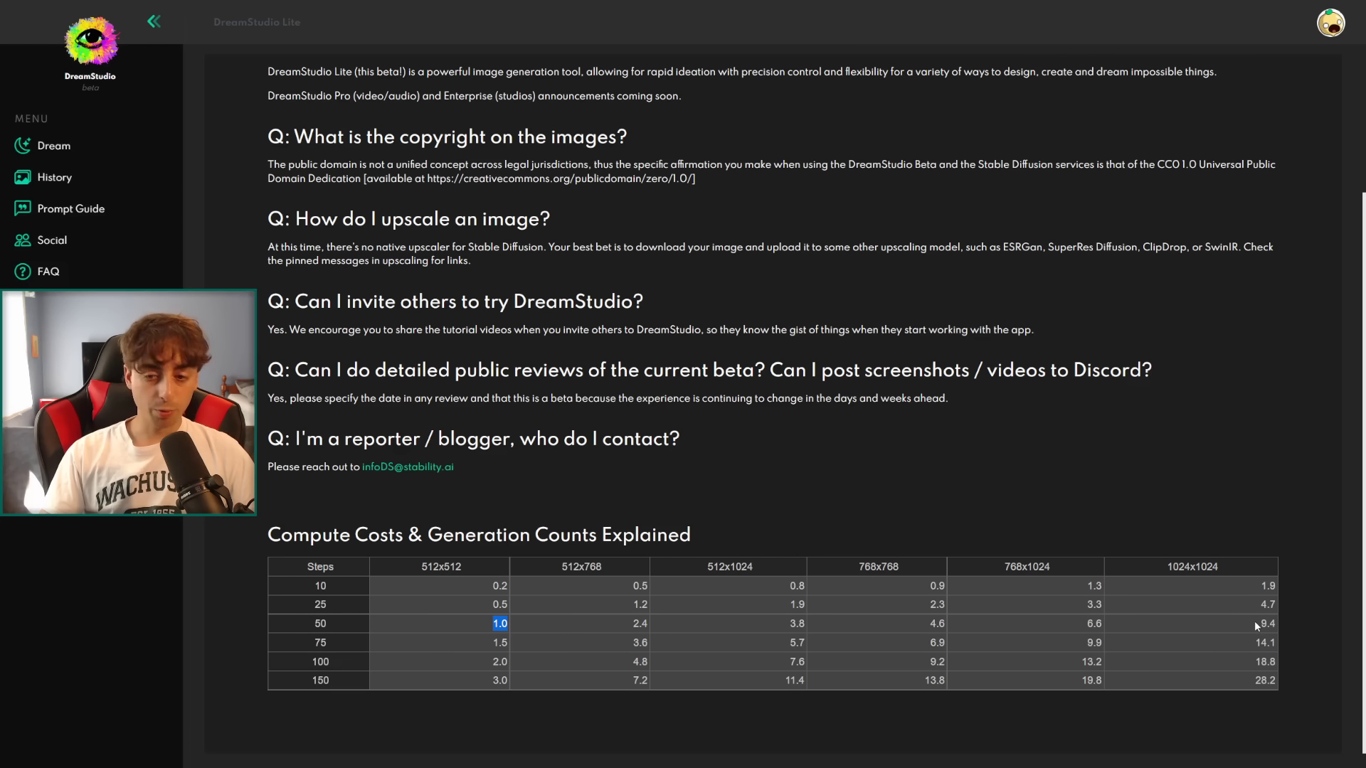
Check the FAQ's compute costs table for 1024x1024 images at 50 and 150 steps
{"action": "mouse_move", "coordinate": [1259, 624]}
{"action": "left_mouse_down"}
{"action": "mouse_move", "coordinate": [1308, 620]}
{"action": "mouse_move", "coordinate": [1270, 623]}
{"action": "left_mouse_up"}
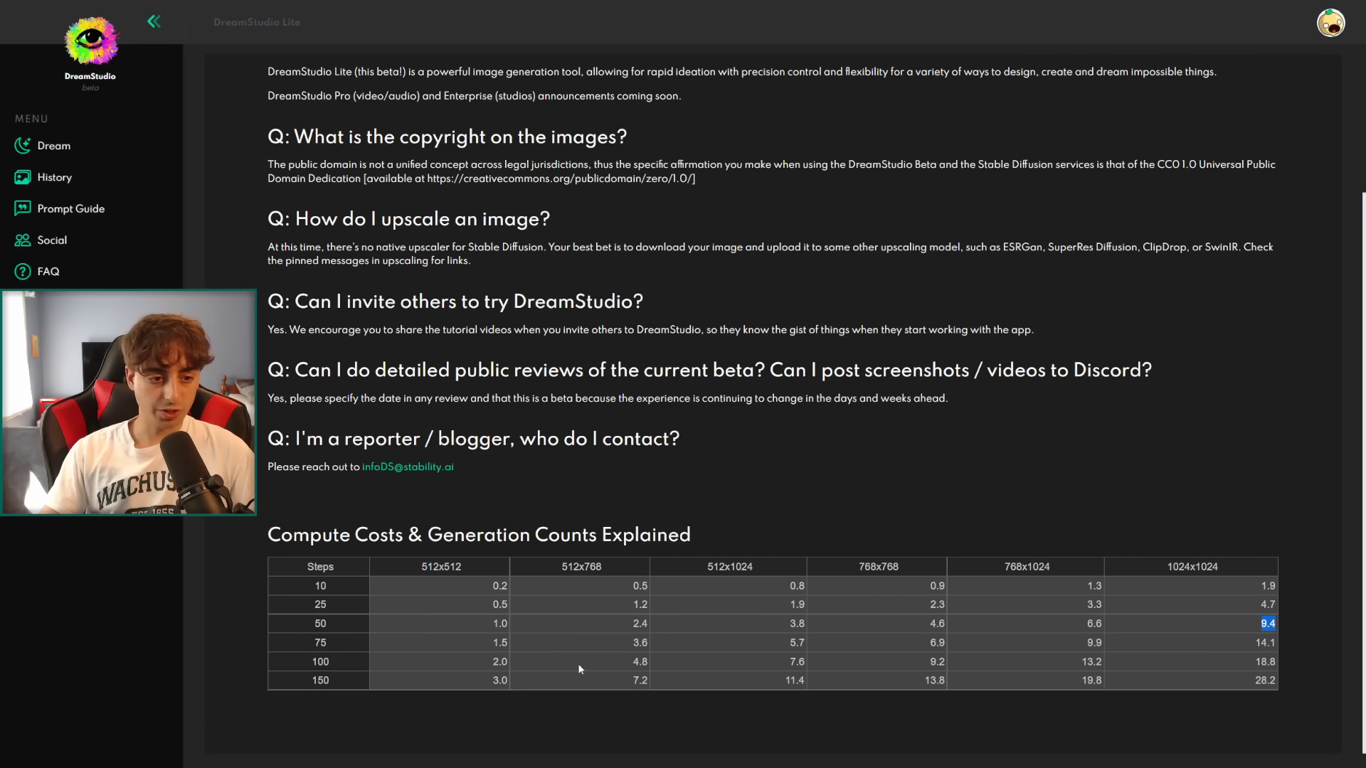
{"action": "double_click", "coordinate": [333, 679]}
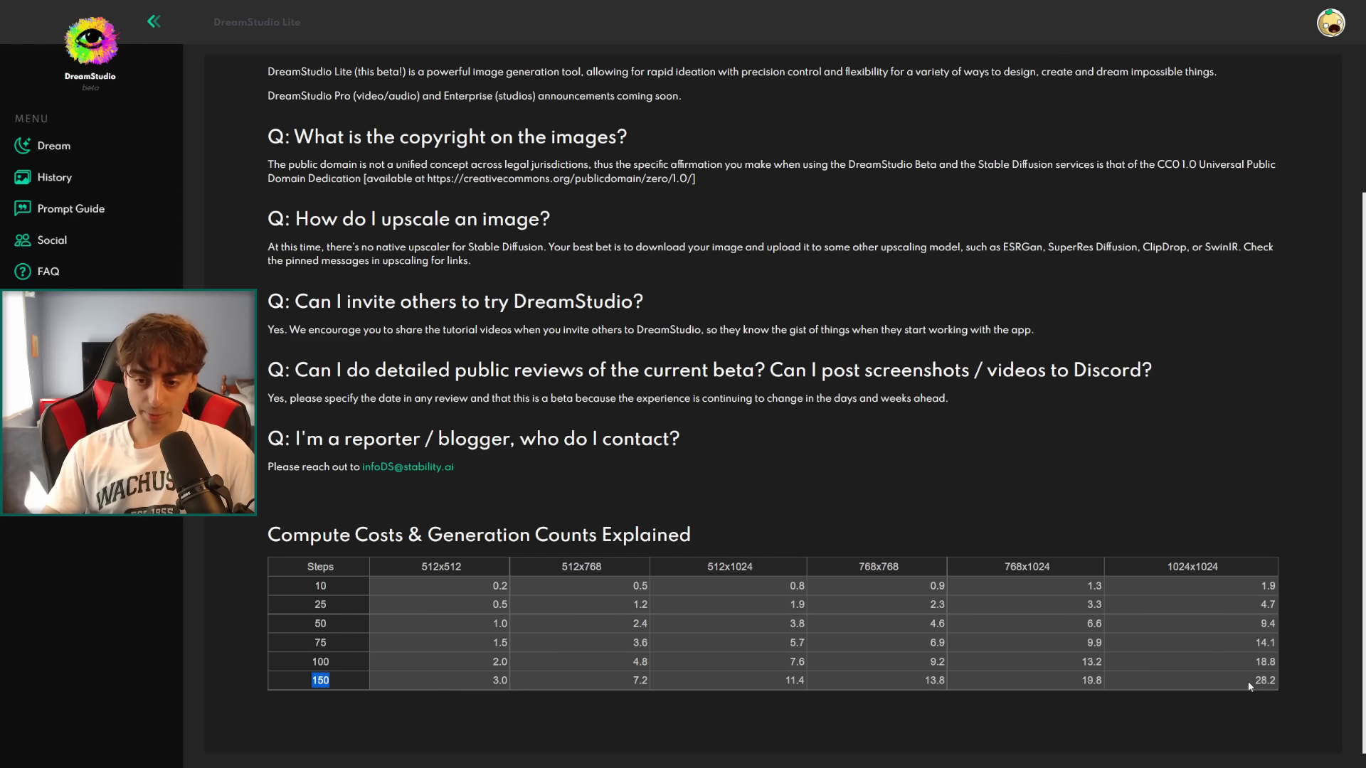
{"action": "left_click_drag", "start_coordinate": [1253, 685], "coordinate": [1295, 682]}
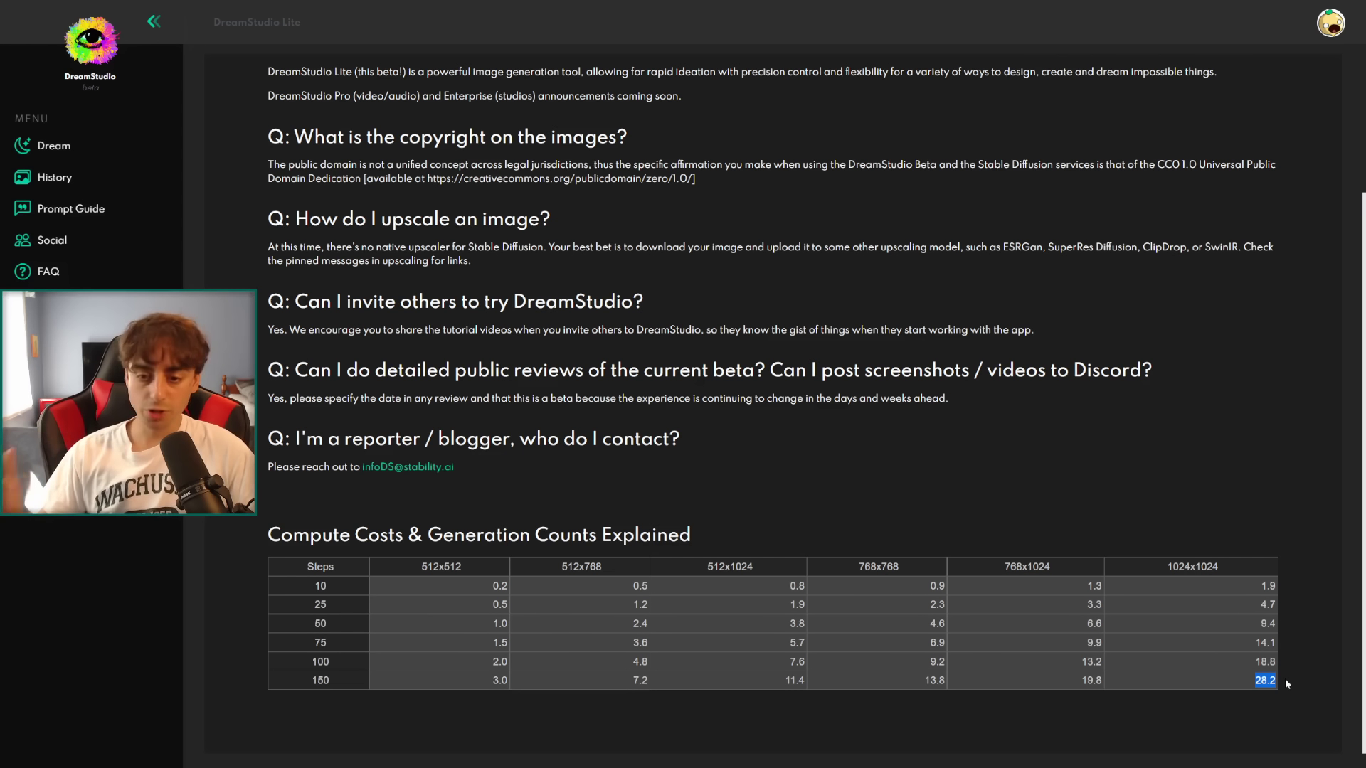
Compare the compute costs for 1024x1024 images at 10 steps and across the 100-step row of the FAQ table
{"action": "left_click_drag", "start_coordinate": [1291, 680], "coordinate": [1267, 586]}
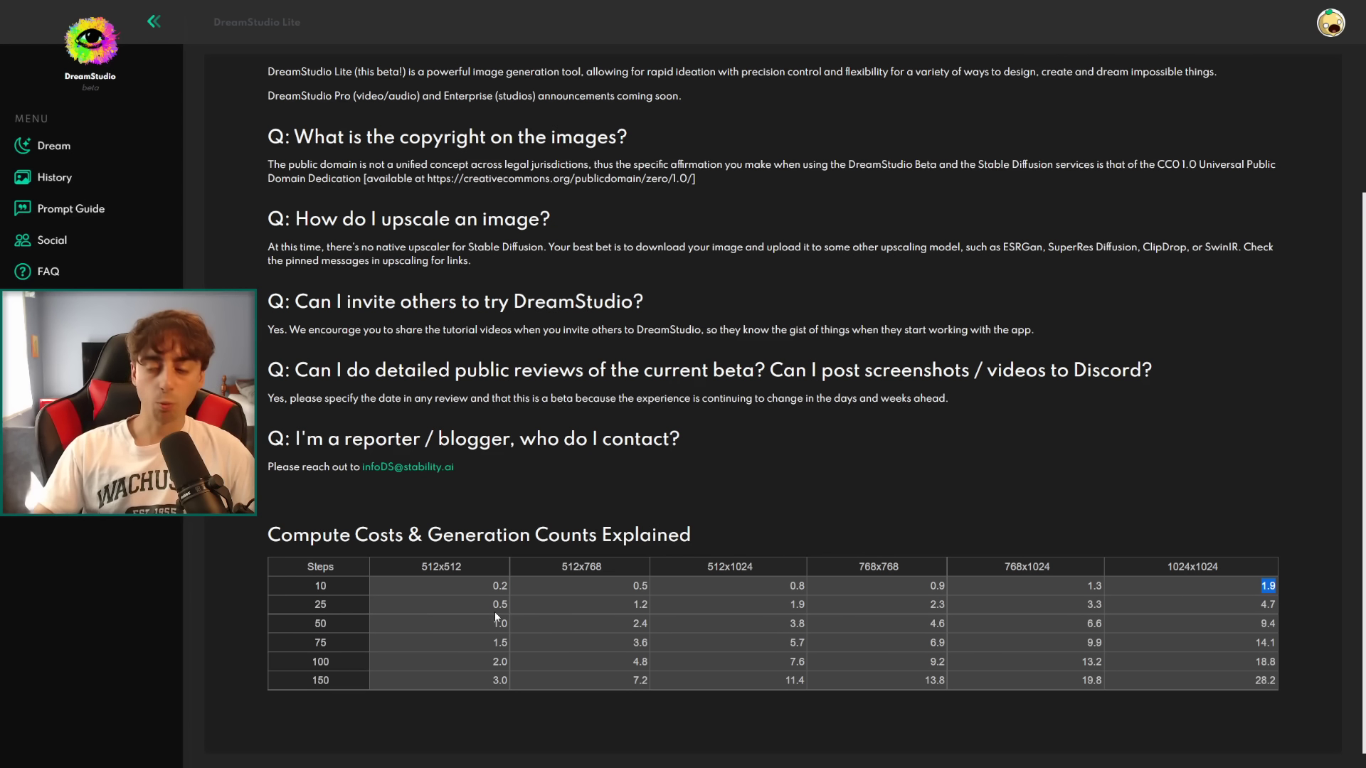
{"action": "left_click", "coordinate": [925, 575]}
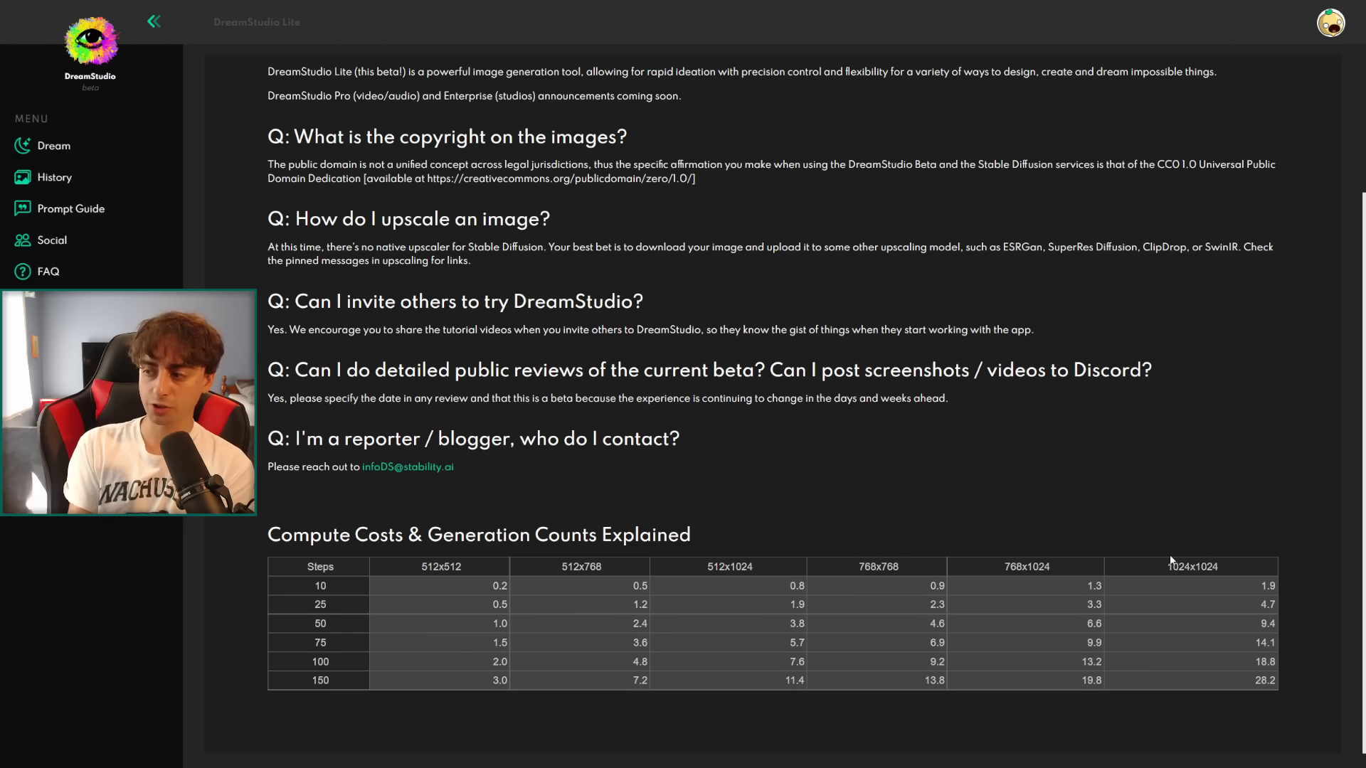
{"action": "left_click_drag", "start_coordinate": [282, 681], "coordinate": [336, 666]}
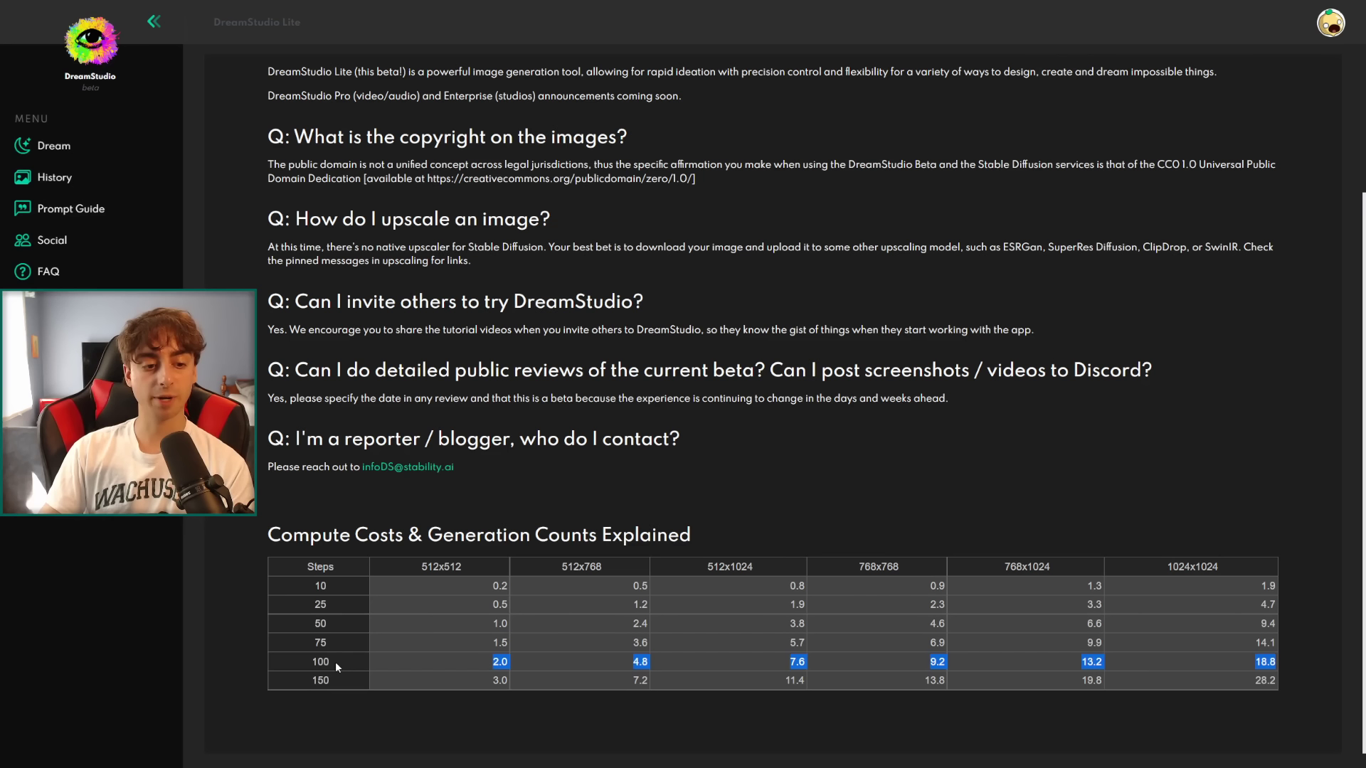
{"action": "left_click_drag", "start_coordinate": [1141, 568], "coordinate": [1197, 567]}
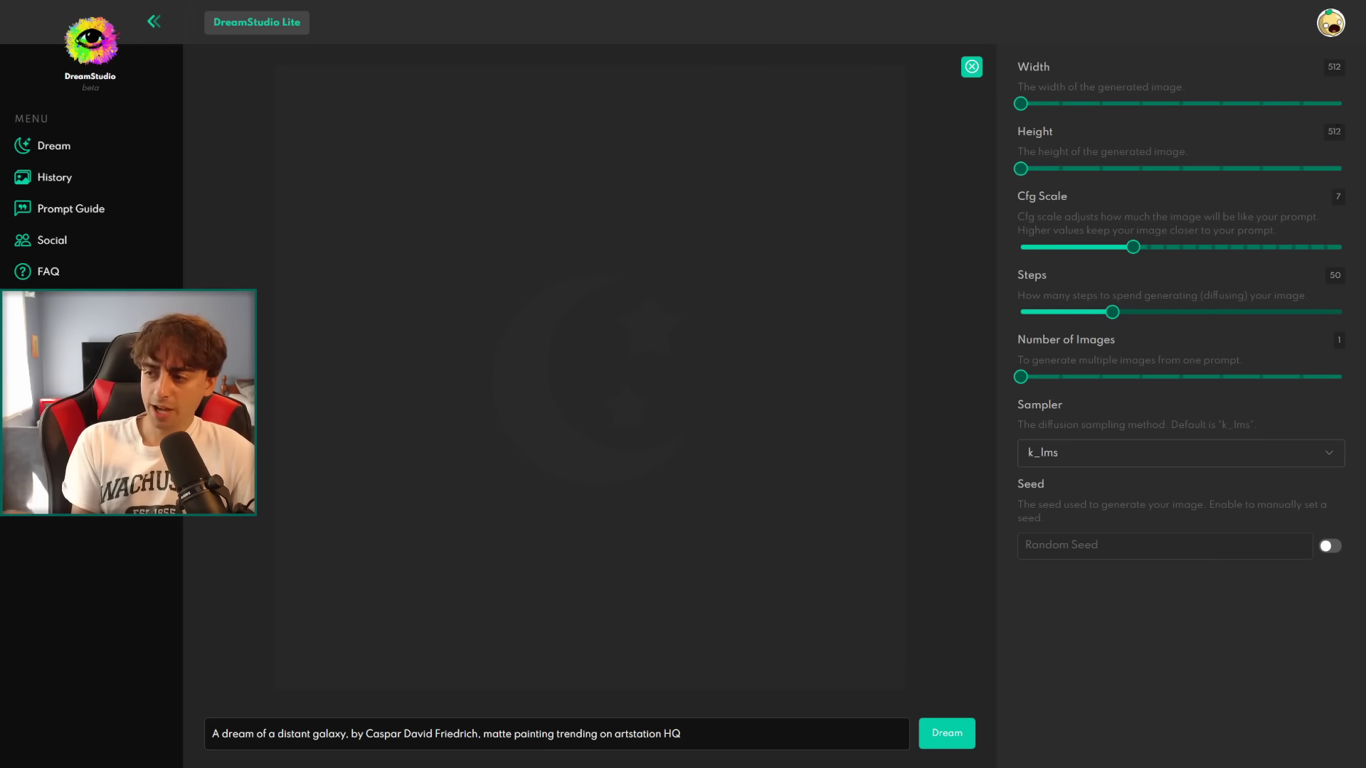
Try generating 4 and 9 images from the one prompt, and set the number of images to 4
{"action": "left_click_drag", "start_coordinate": [1021, 377], "coordinate": [1129, 384]}
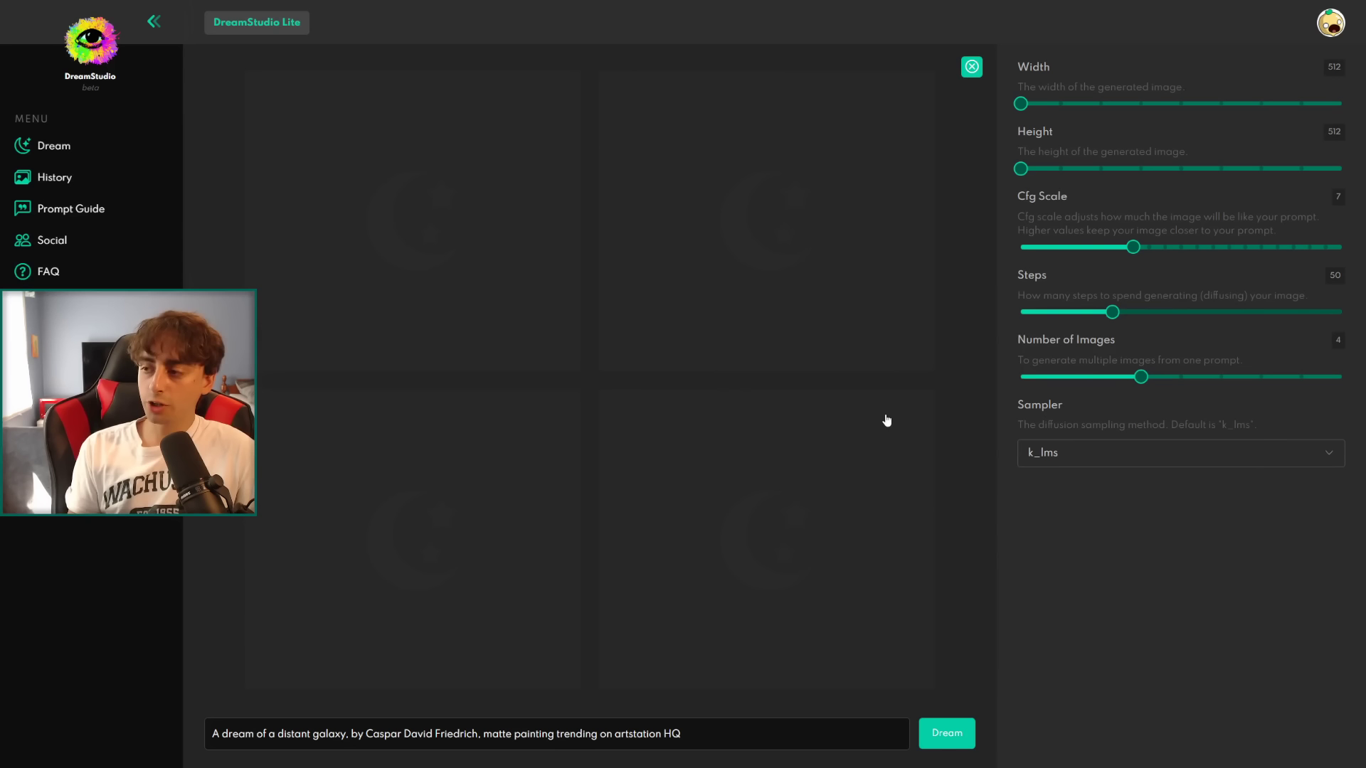
{"action": "left_click_drag", "start_coordinate": [712, 733], "coordinate": [150, 729]}
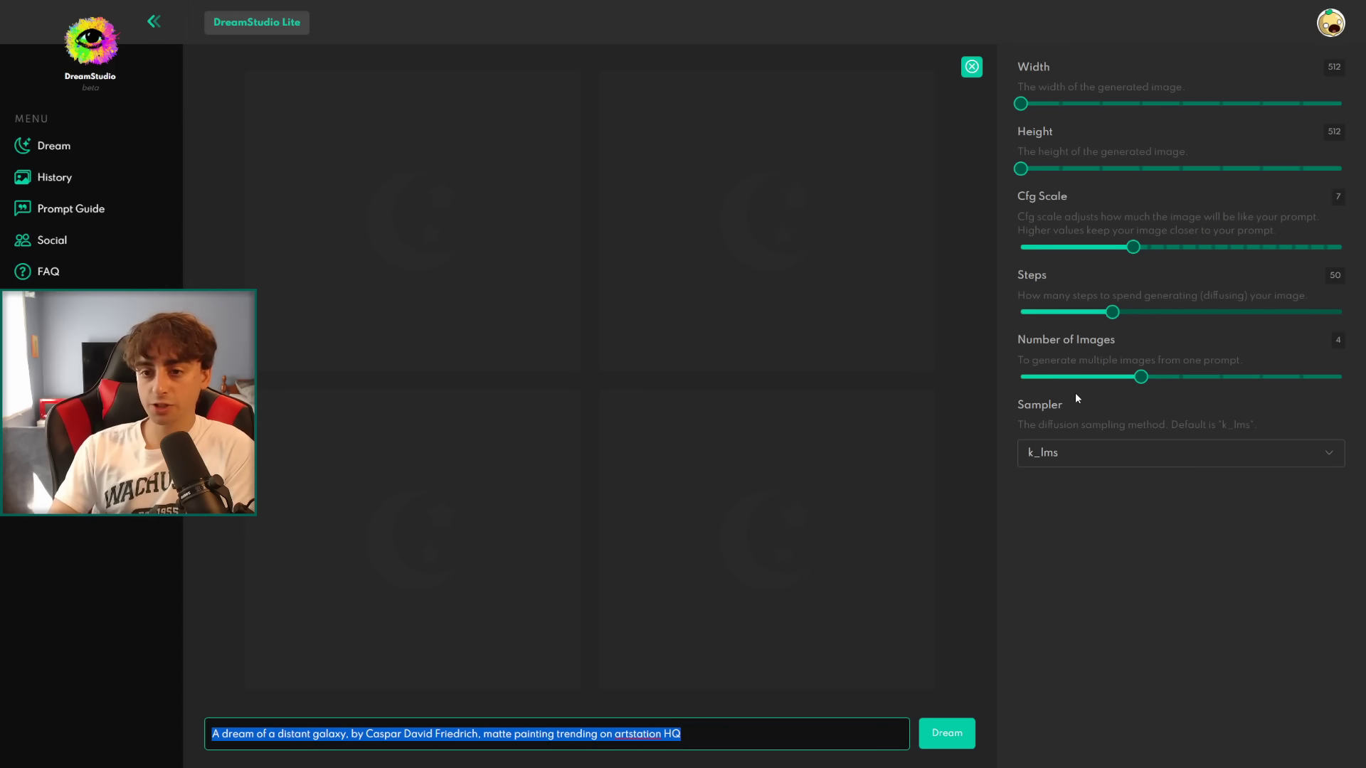
{"action": "mouse_move", "coordinate": [1131, 373]}
{"action": "left_click_drag", "start_coordinate": [1131, 374], "coordinate": [1342, 375]}
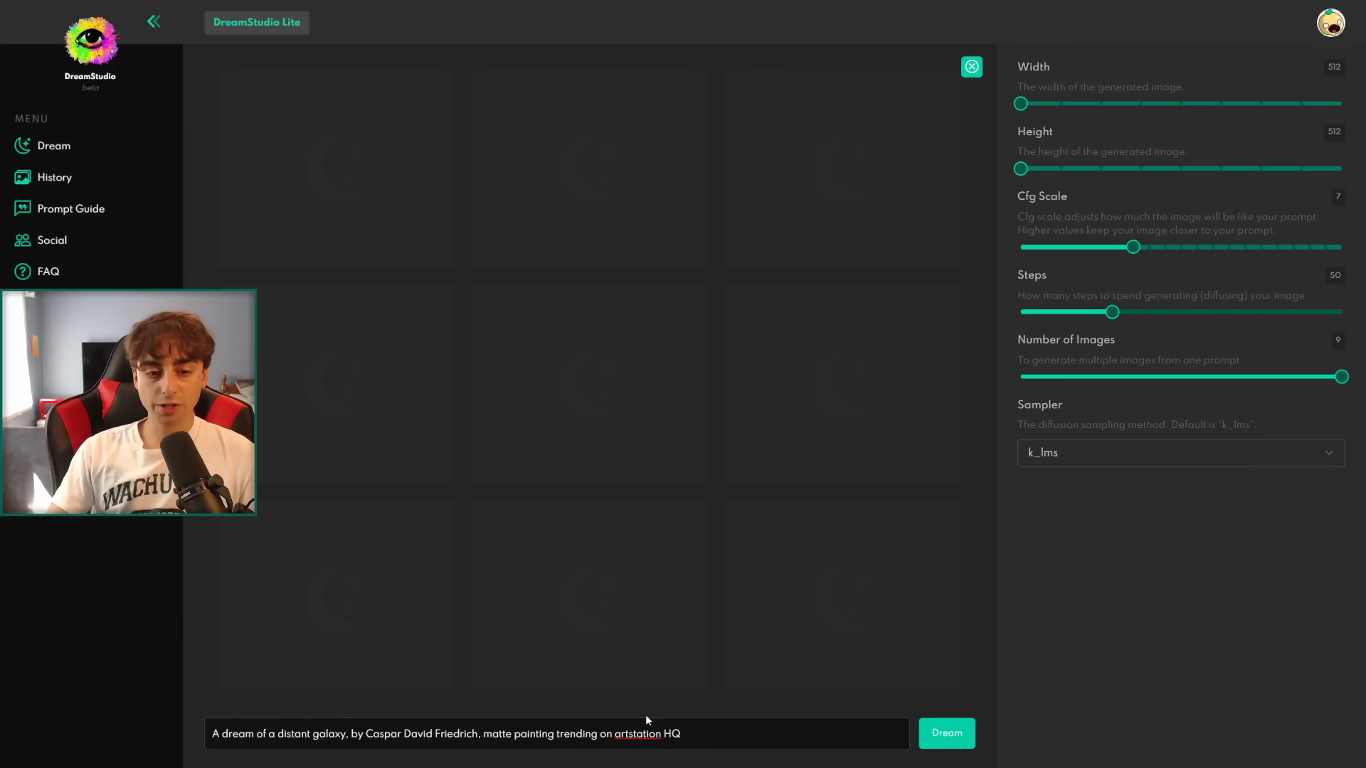
{"action": "triple_click", "coordinate": [710, 733]}
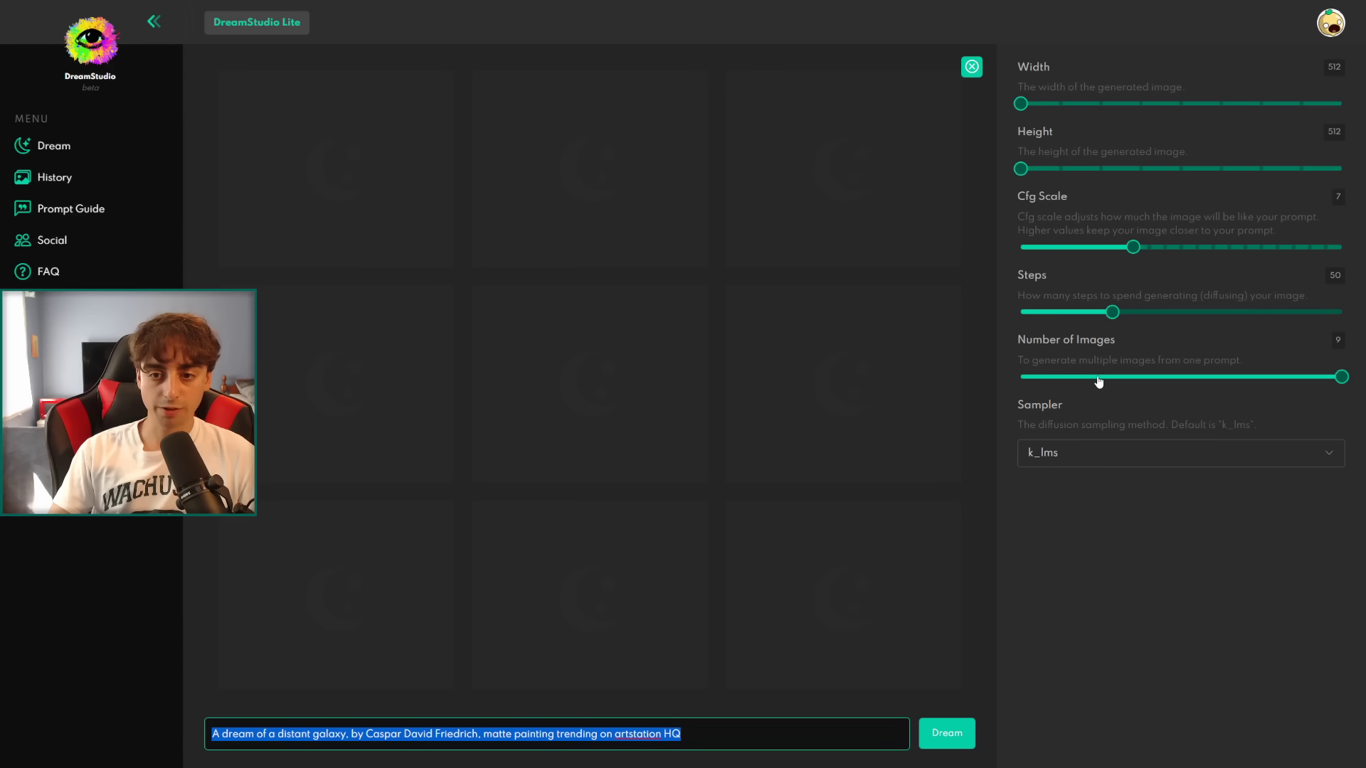
{"action": "left_click_drag", "start_coordinate": [1098, 377], "coordinate": [1142, 376]}
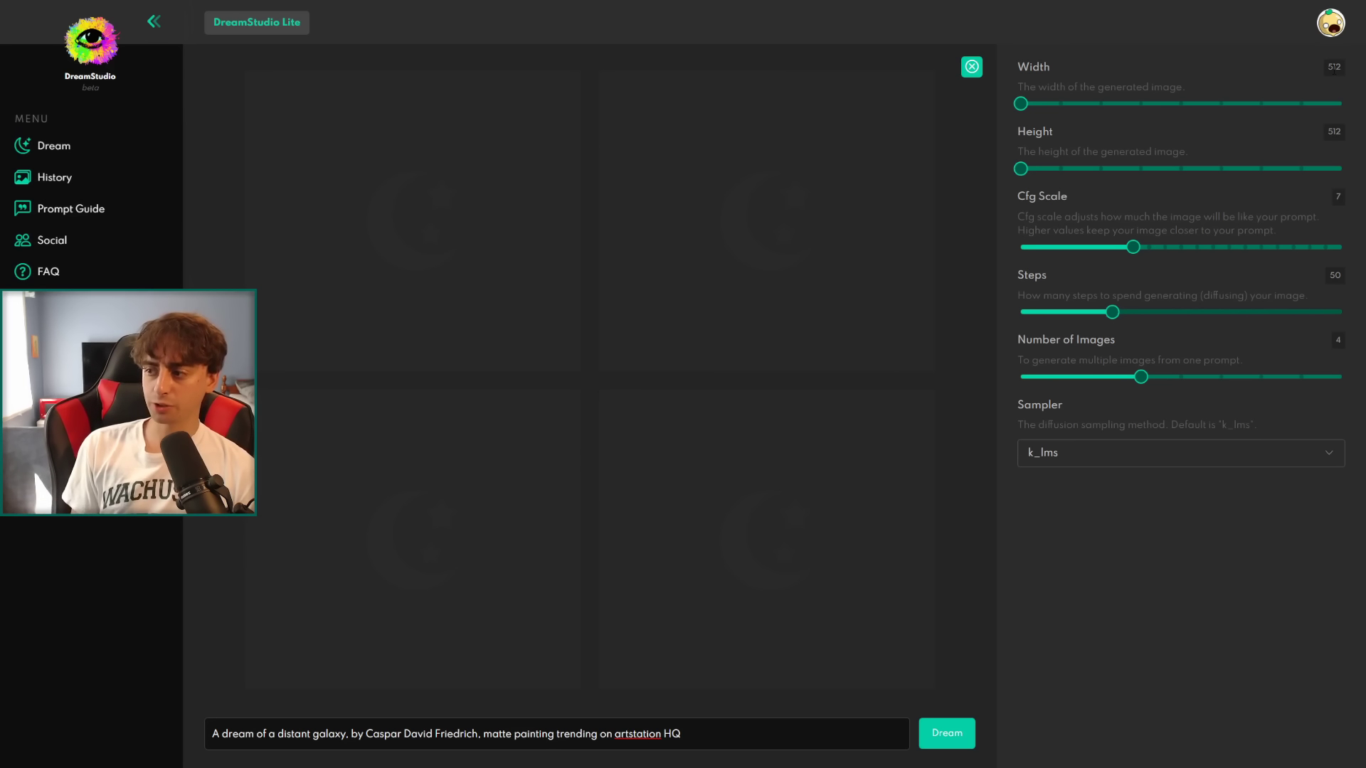
Try Cfg Scale values of 20, 0, 3 and 2, and set the scale to 6
{"action": "double_click", "coordinate": [1343, 70]}
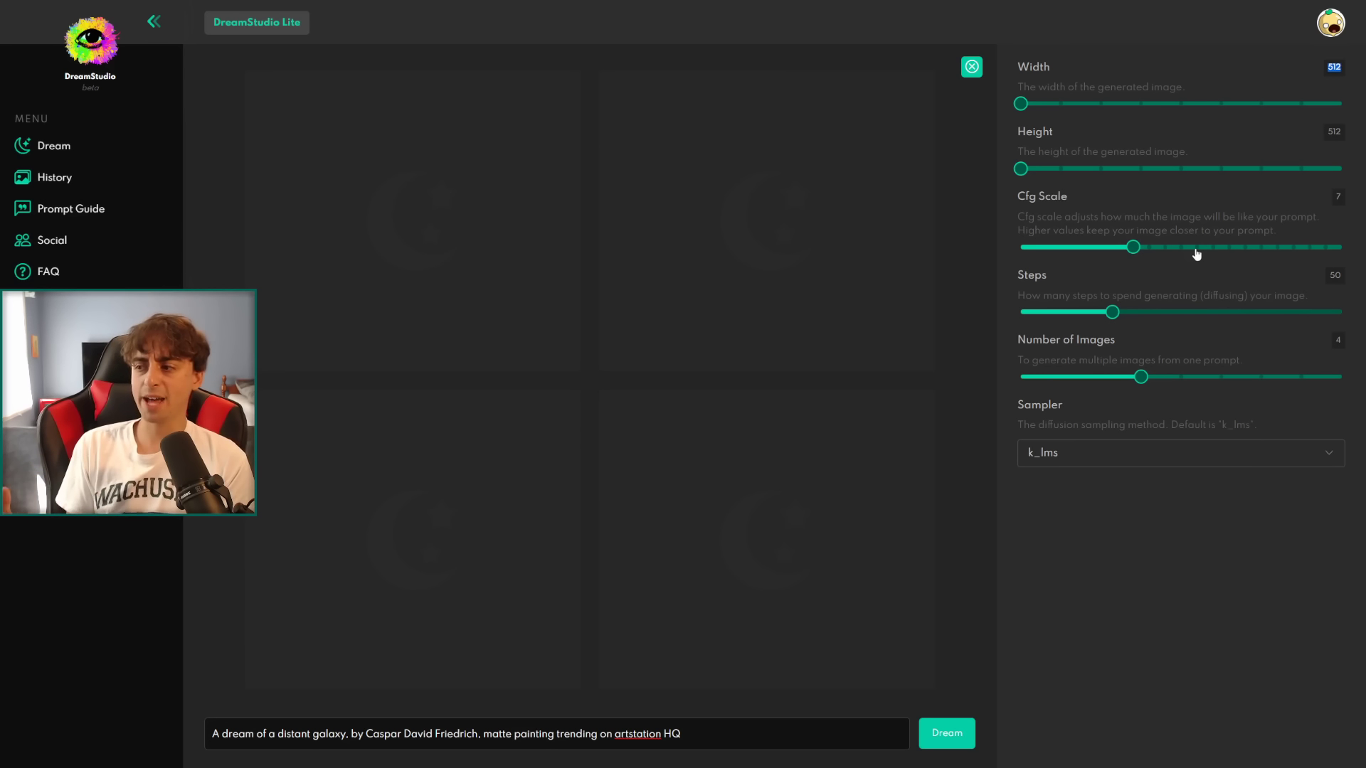
{"action": "left_click_drag", "start_coordinate": [712, 733], "coordinate": [211, 733]}
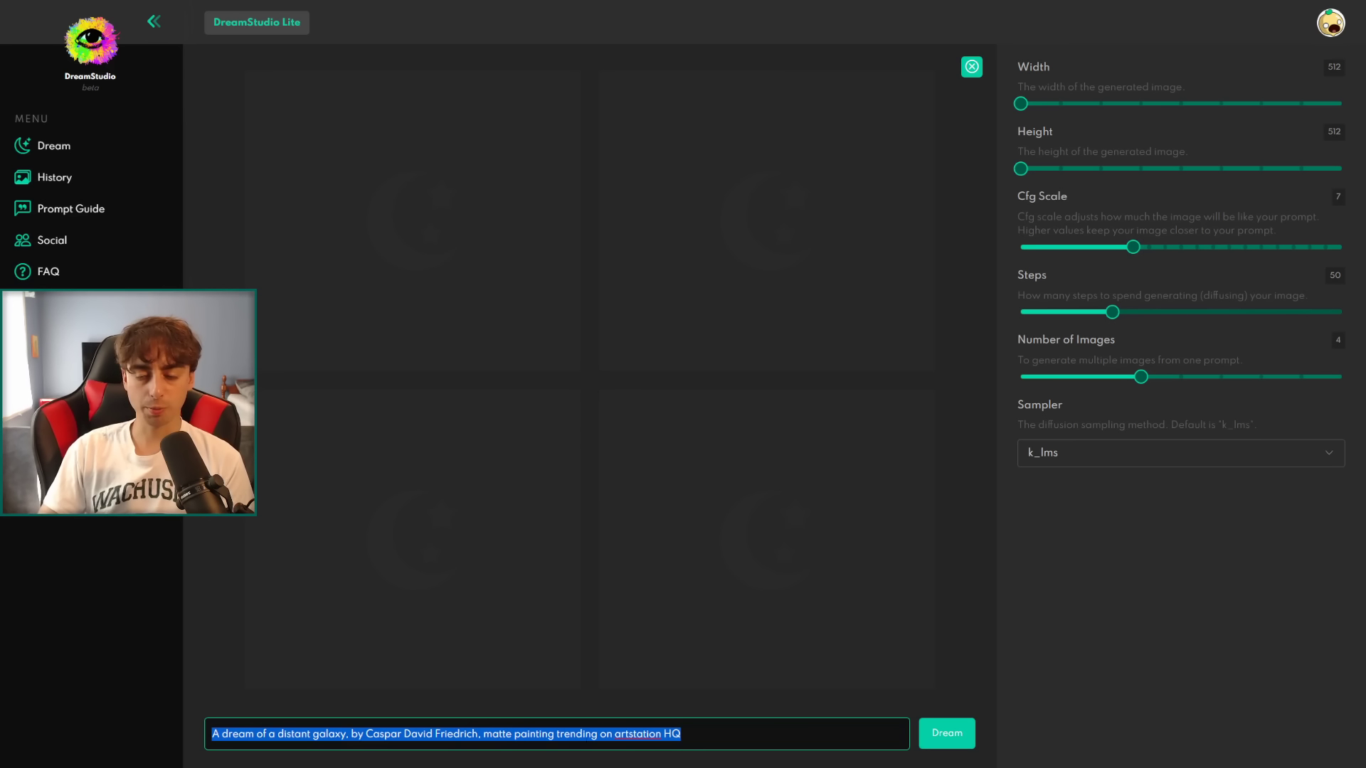
{"action": "left_click", "coordinate": [722, 737]}
{"action": "left_click_drag", "start_coordinate": [1133, 247], "coordinate": [1341, 246]}
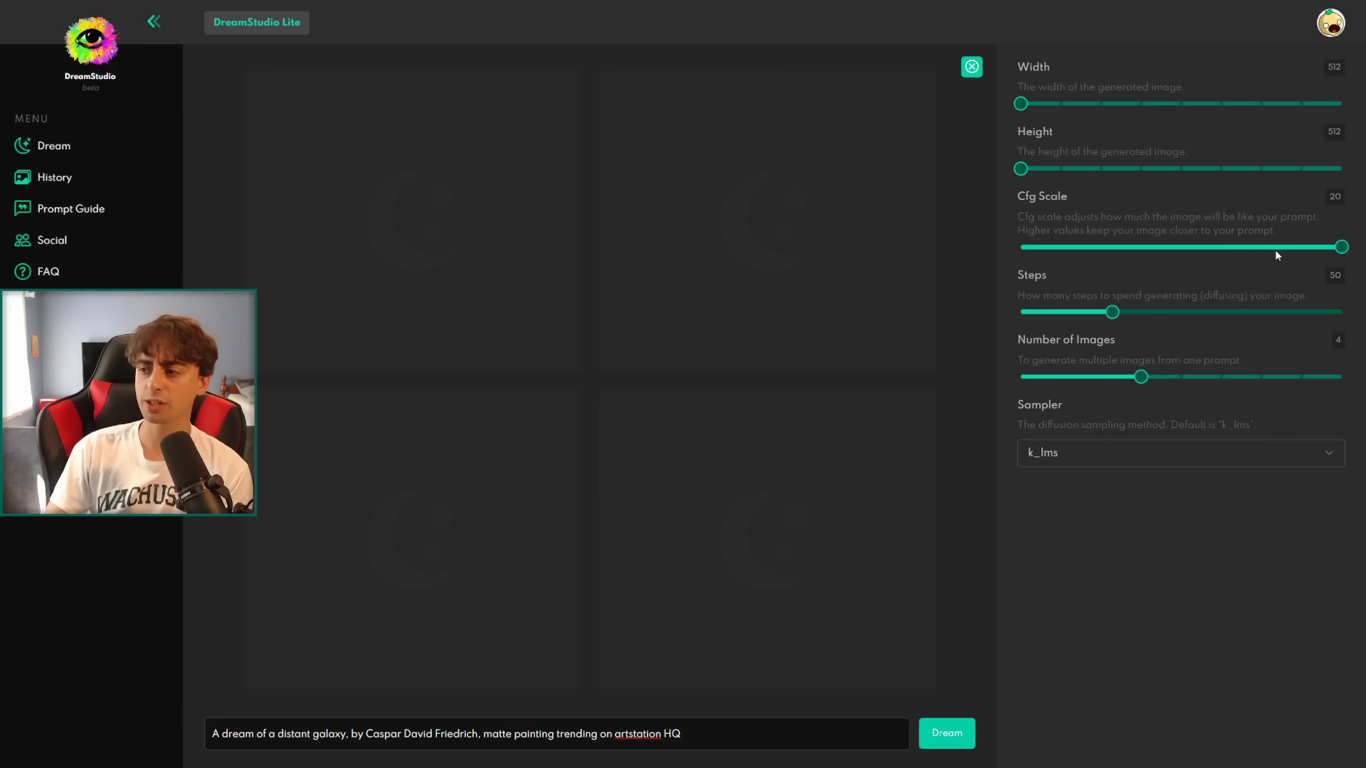
{"action": "left_click_drag", "start_coordinate": [1276, 252], "coordinate": [1004, 254]}
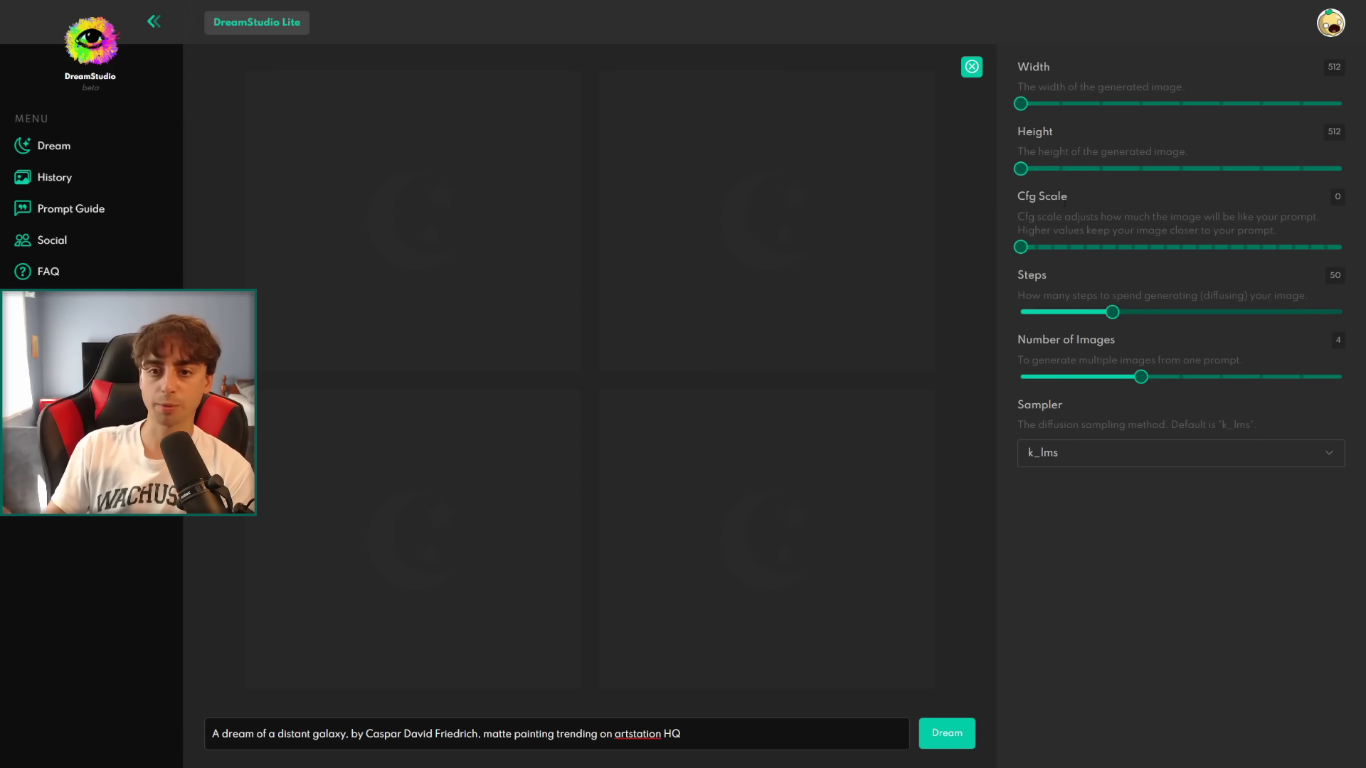
{"action": "mouse_move", "coordinate": [1060, 249]}
{"action": "left_mouse_down"}
{"action": "mouse_move", "coordinate": [1157, 239]}
{"action": "mouse_move", "coordinate": [1070, 235]}
{"action": "left_mouse_up"}
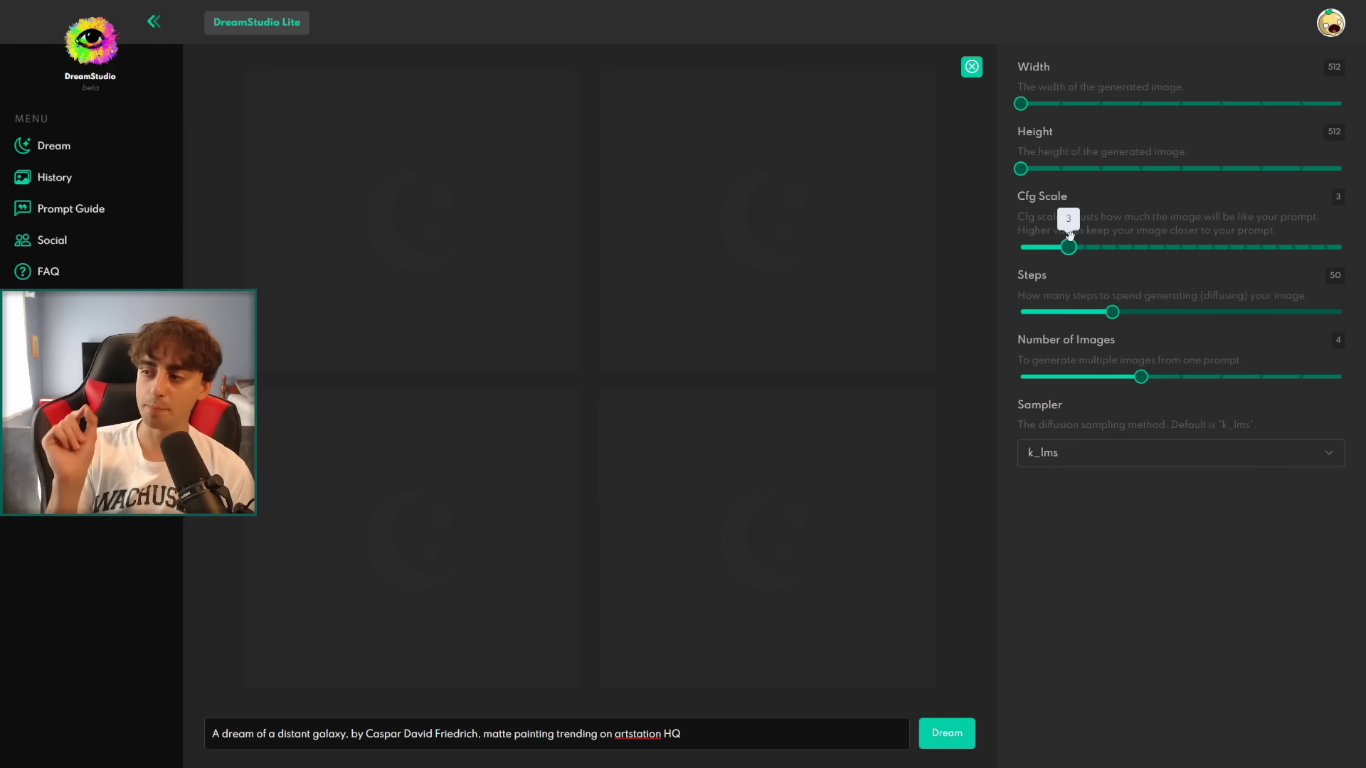
{"action": "mouse_move", "coordinate": [1070, 234]}
{"action": "left_mouse_down"}
{"action": "mouse_move", "coordinate": [1049, 252]}
{"action": "mouse_move", "coordinate": [1052, 239]}
{"action": "left_mouse_up"}
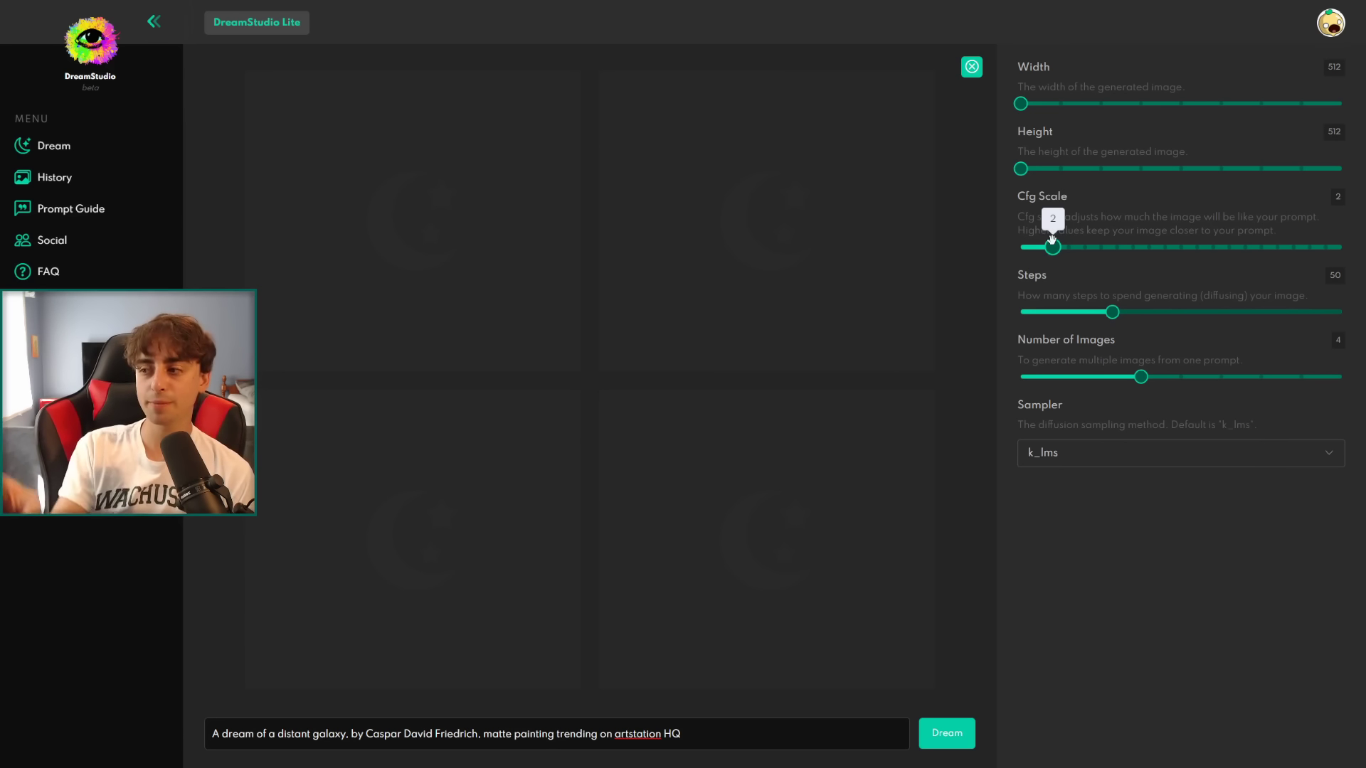
{"action": "left_click_drag", "start_coordinate": [1052, 238], "coordinate": [1117, 249]}
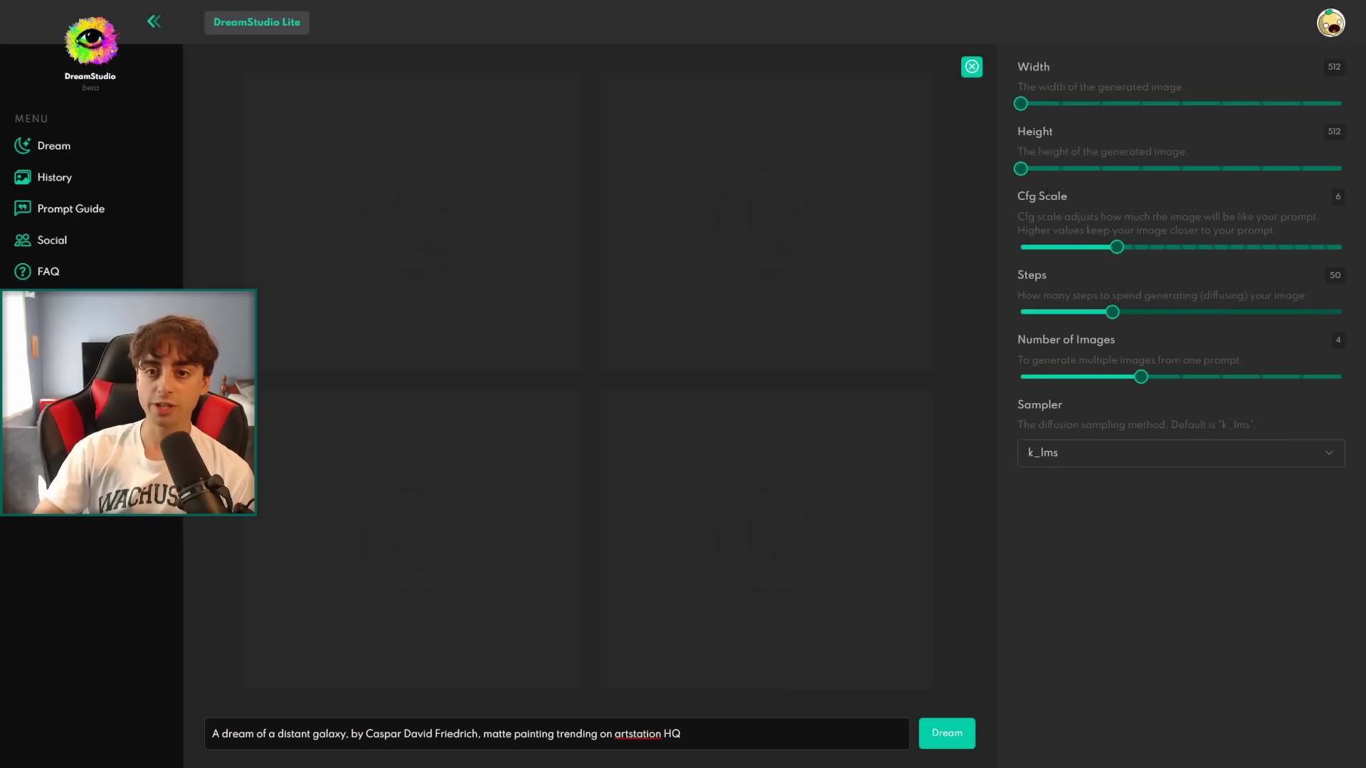
{"action": "left_click_drag", "start_coordinate": [1019, 202], "coordinate": [1112, 204]}
{"action": "left_click", "coordinate": [1113, 208]}
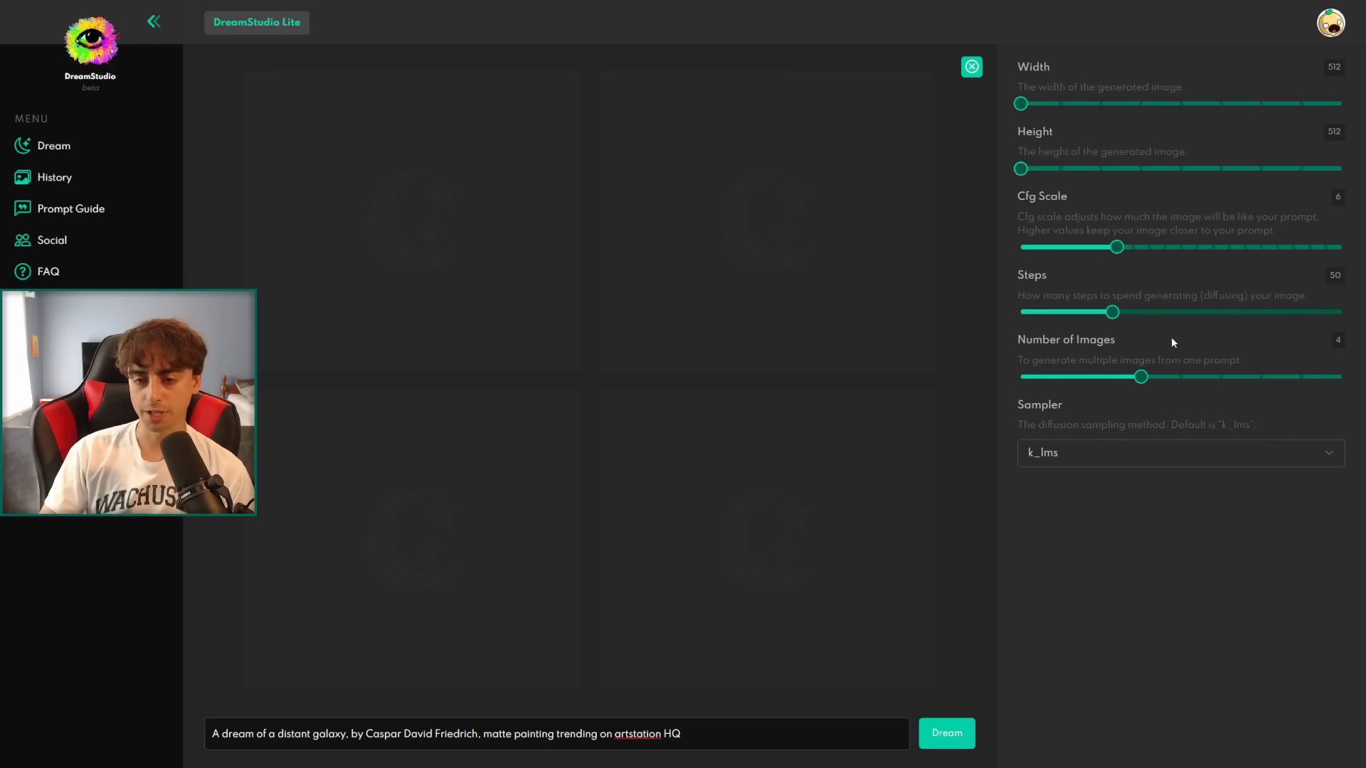
Try 150 and 37 generation steps, and lower the count to 35
{"action": "mouse_move", "coordinate": [1106, 311]}
{"action": "left_click_drag", "start_coordinate": [1106, 311], "coordinate": [1341, 311]}
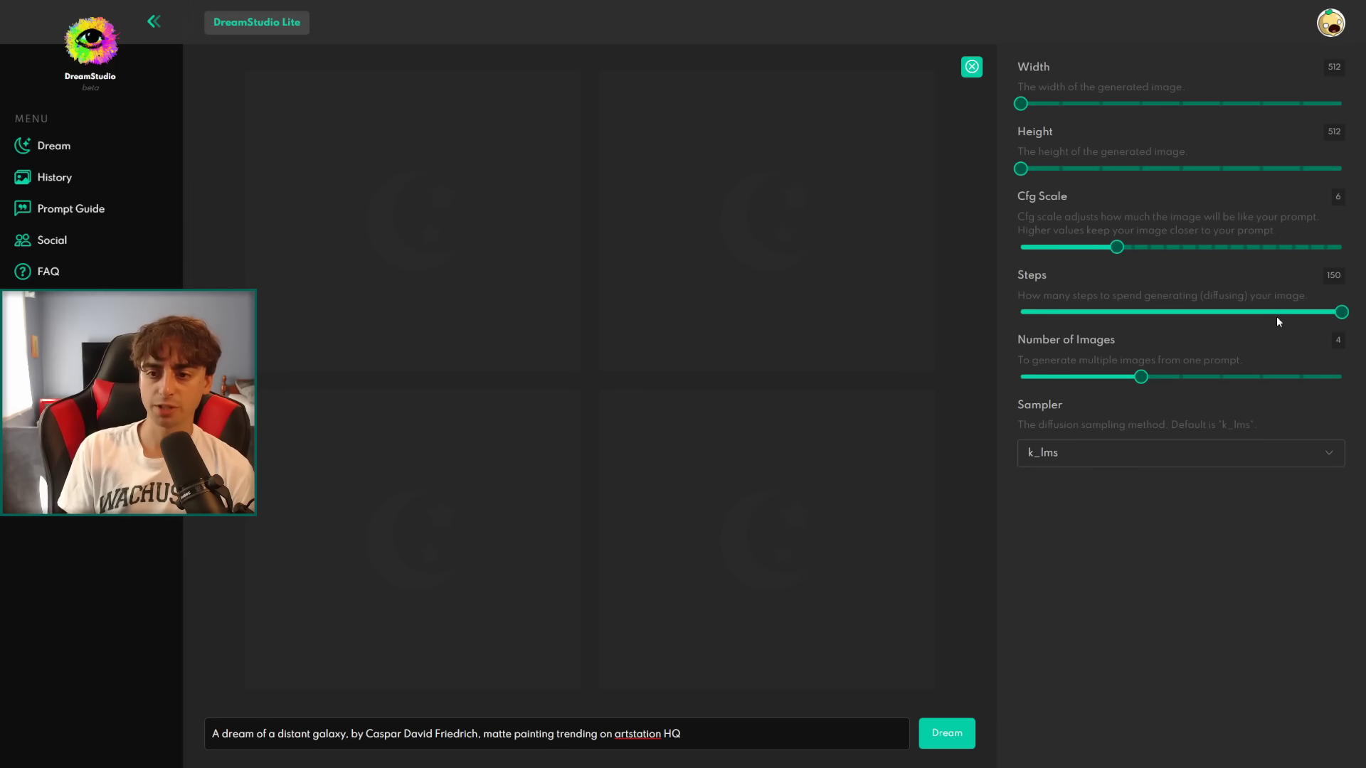
{"action": "left_click_drag", "start_coordinate": [1082, 312], "coordinate": [1082, 312]}
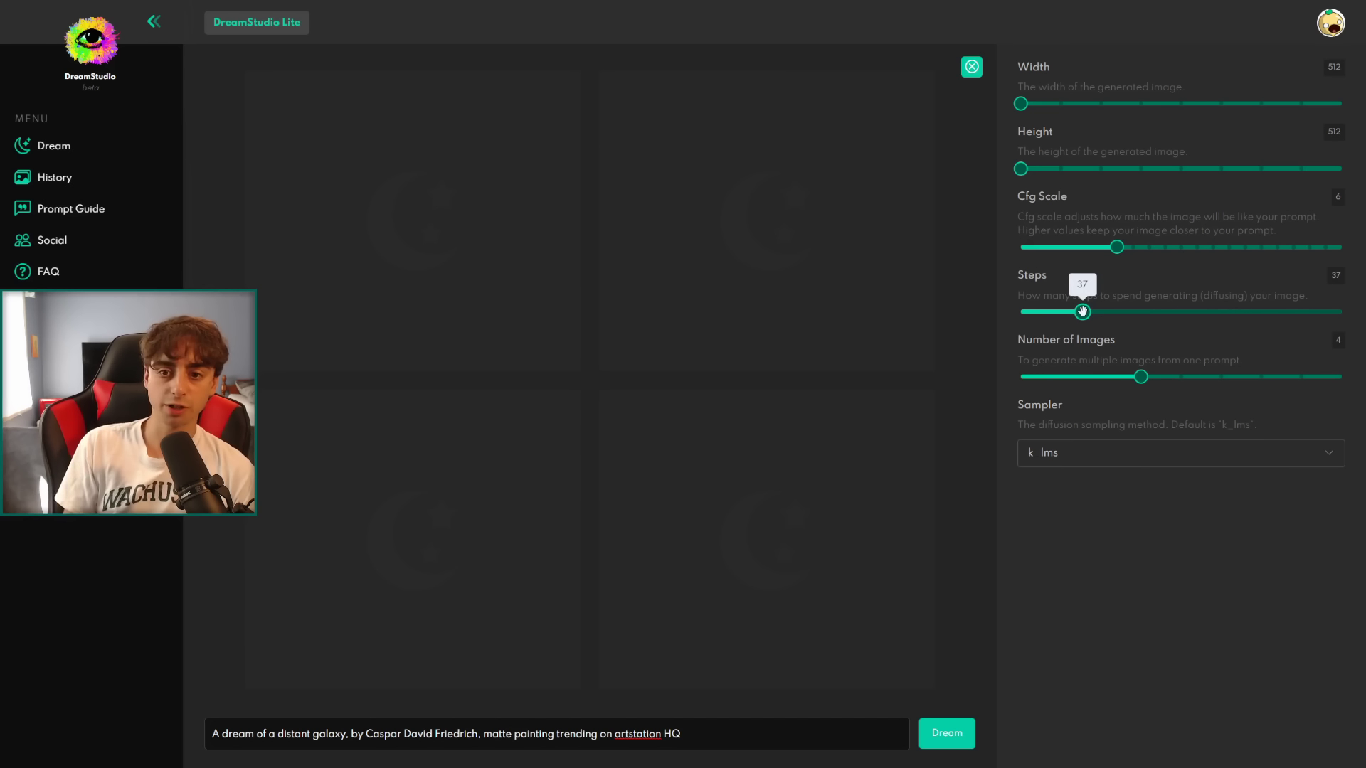
{"action": "left_click_drag", "start_coordinate": [1082, 311], "coordinate": [1344, 315]}
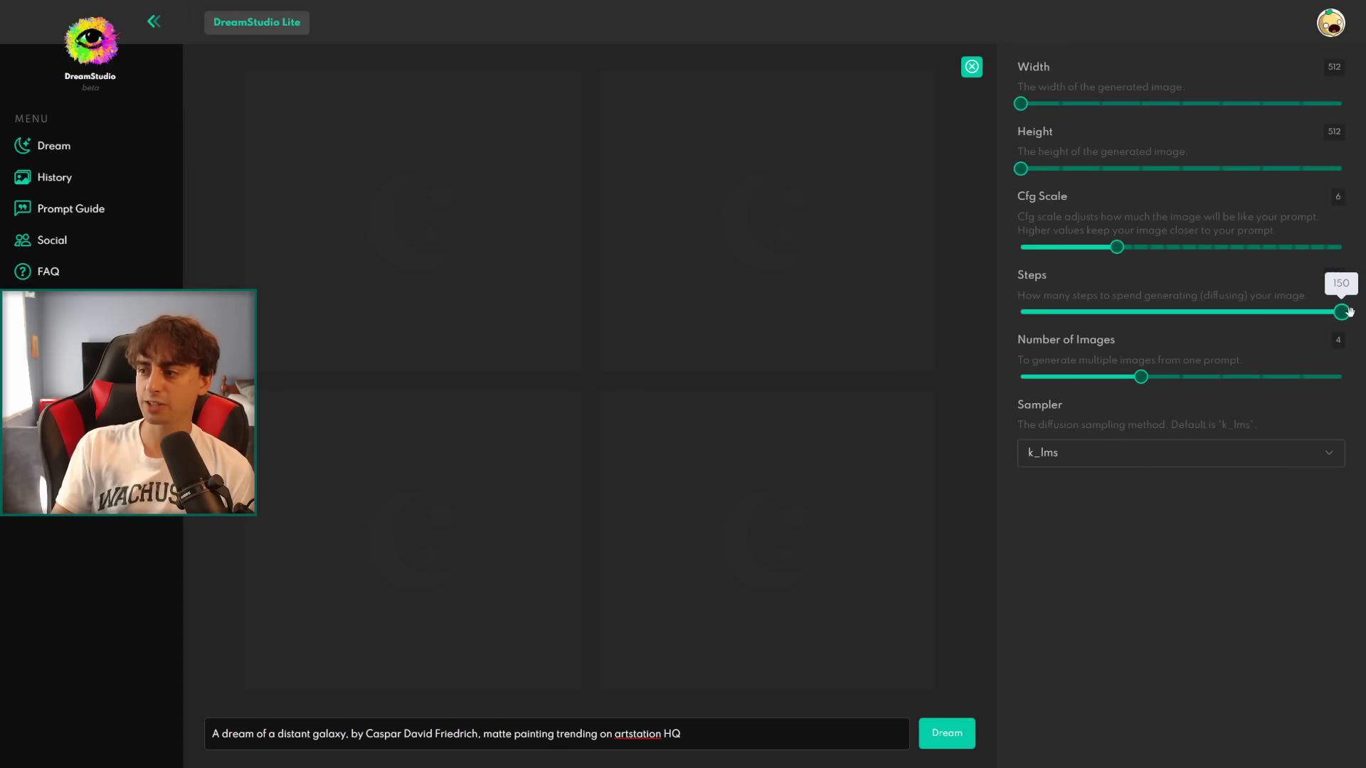
{"action": "left_click_drag", "start_coordinate": [1349, 312], "coordinate": [1080, 313]}
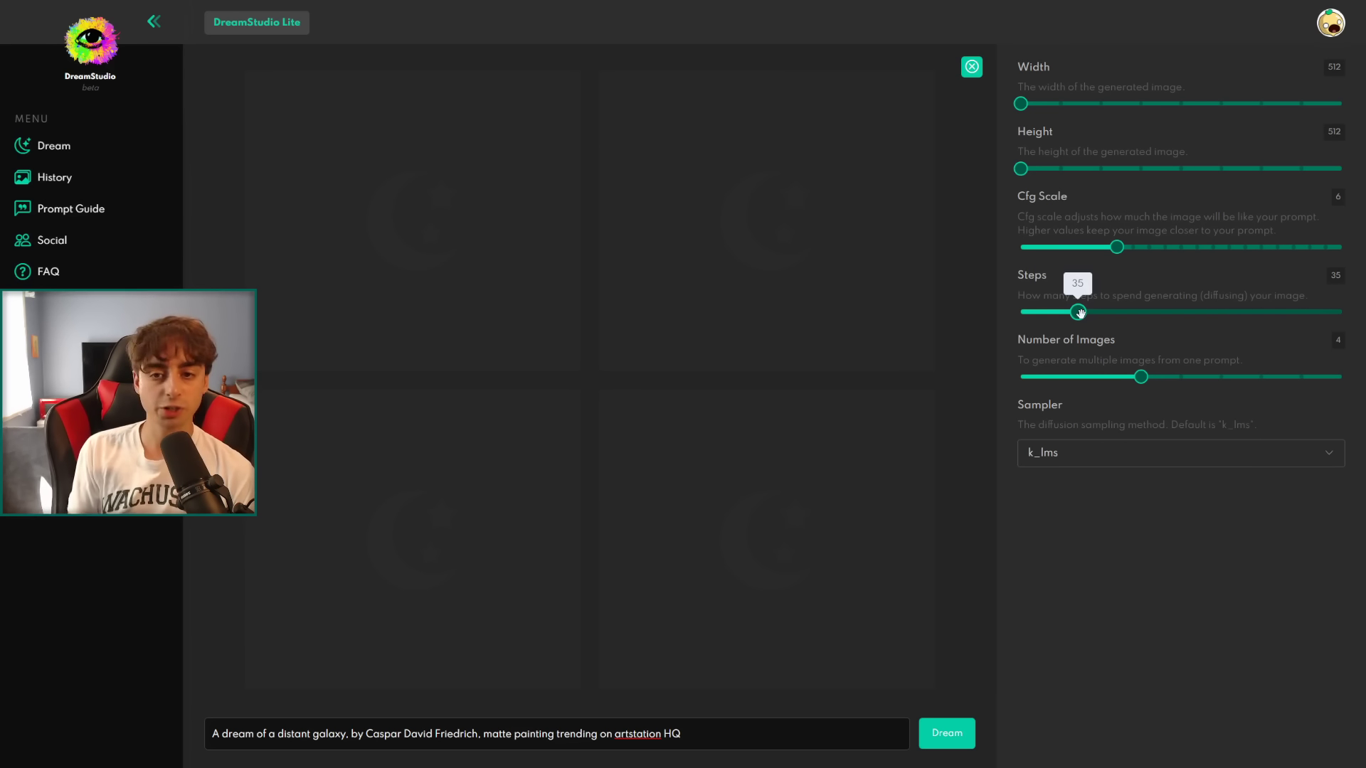
Try 23 and 100 generation steps, and return the count to 35
{"action": "left_click_drag", "start_coordinate": [1079, 313], "coordinate": [1048, 314]}
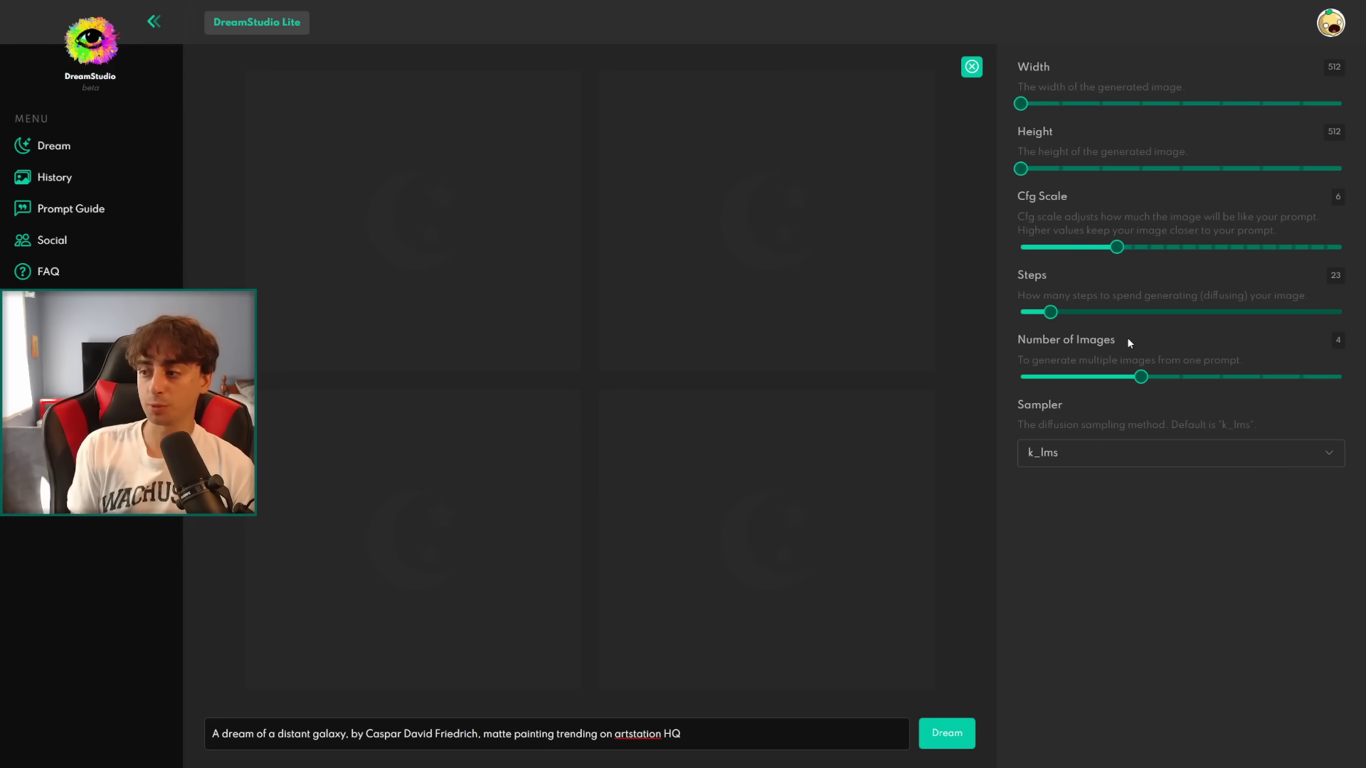
{"action": "mouse_move", "coordinate": [1207, 320]}
{"action": "left_mouse_down"}
{"action": "mouse_move", "coordinate": [1326, 319]}
{"action": "mouse_move", "coordinate": [1223, 318]}
{"action": "left_mouse_up"}
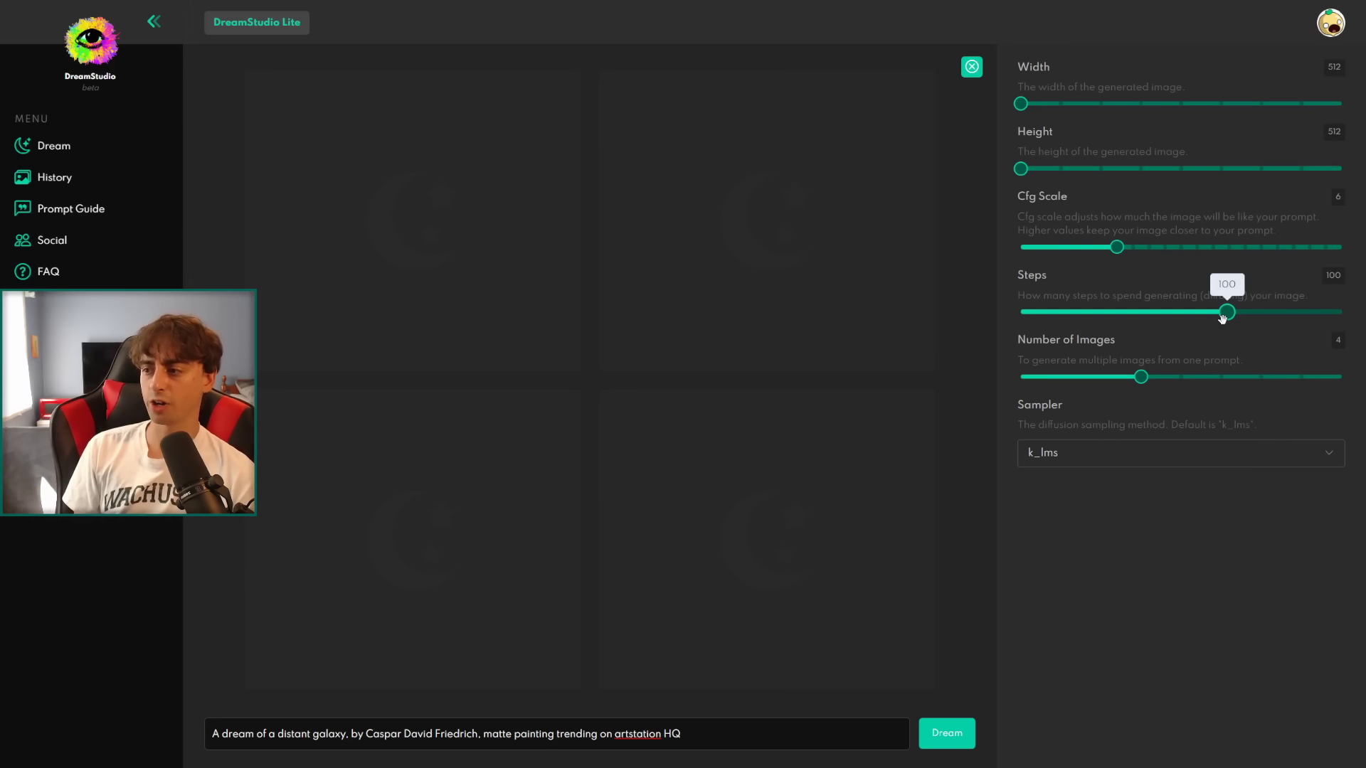
{"action": "left_click_drag", "start_coordinate": [1223, 318], "coordinate": [1079, 338]}
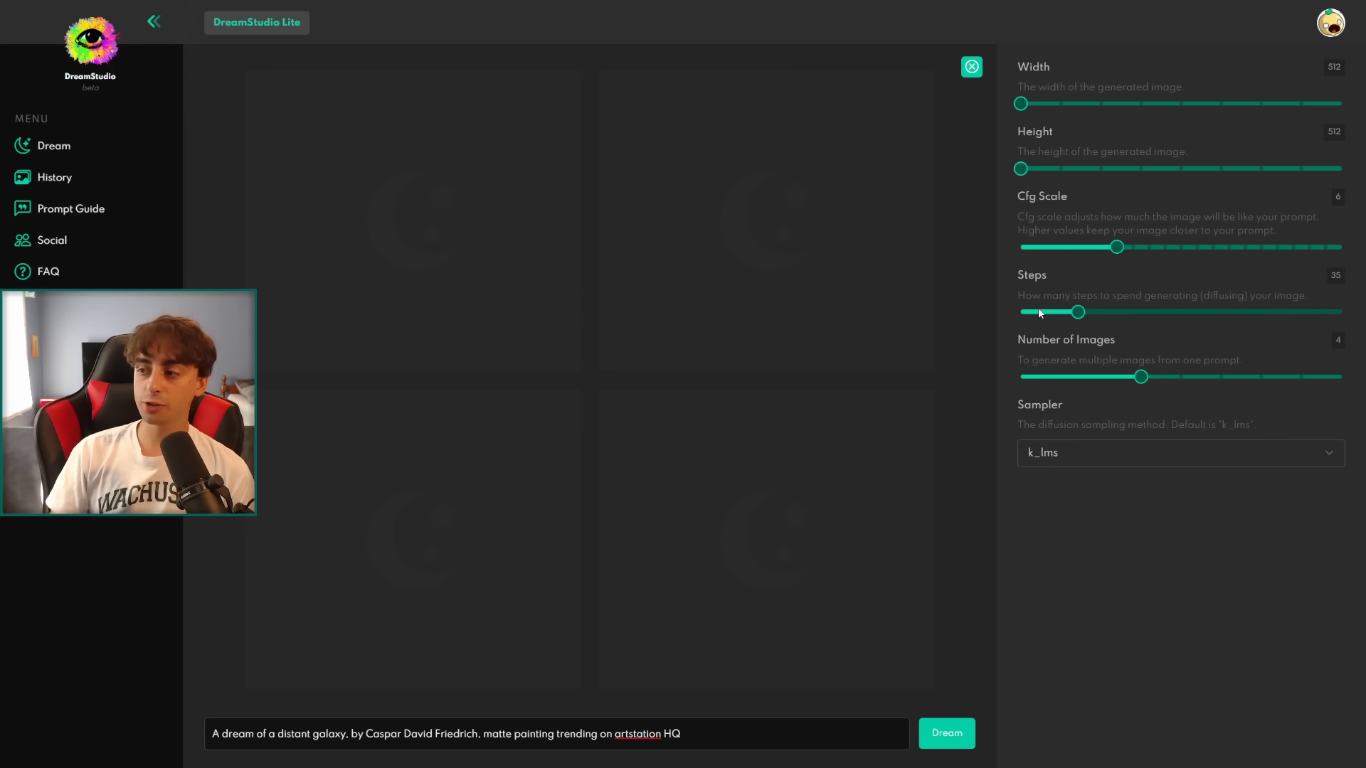
{"action": "left_click_drag", "start_coordinate": [1047, 276], "coordinate": [1005, 278]}
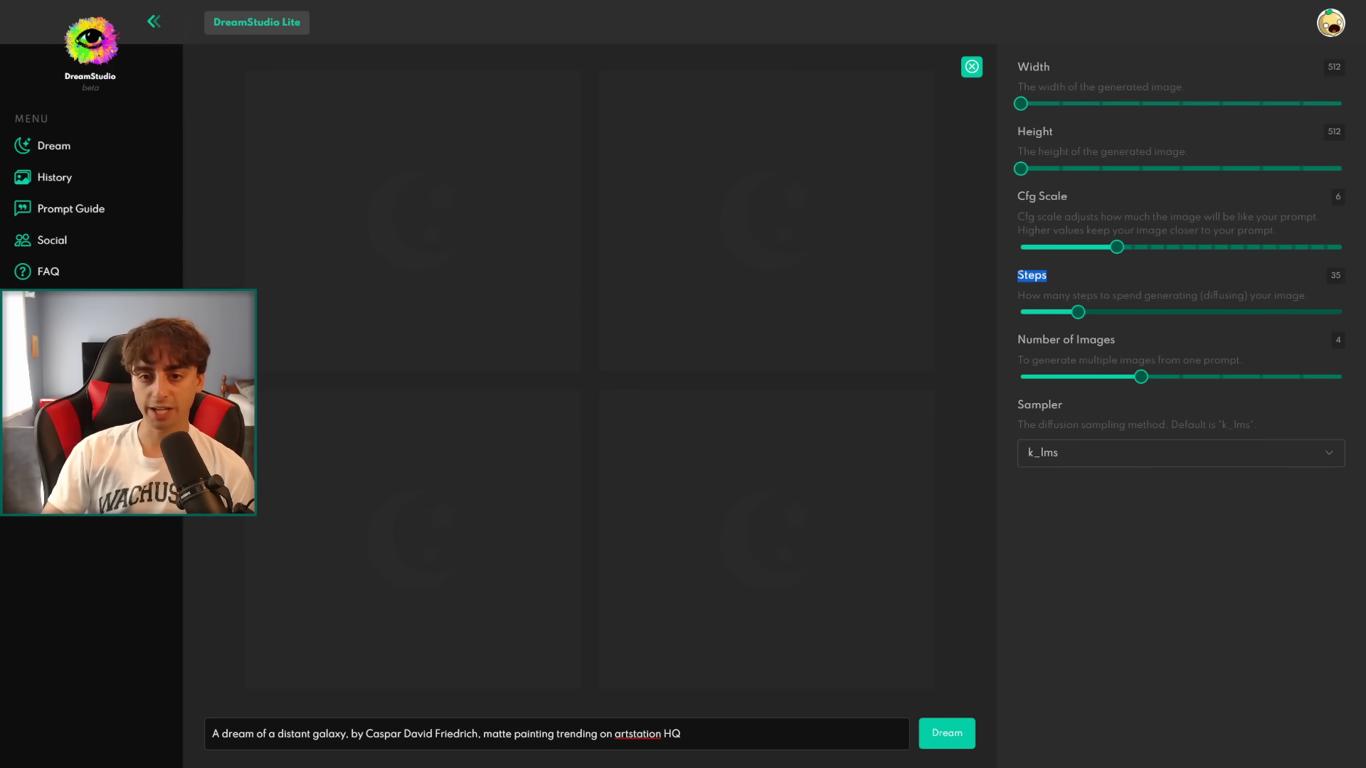
{"action": "left_click", "coordinate": [1086, 277]}
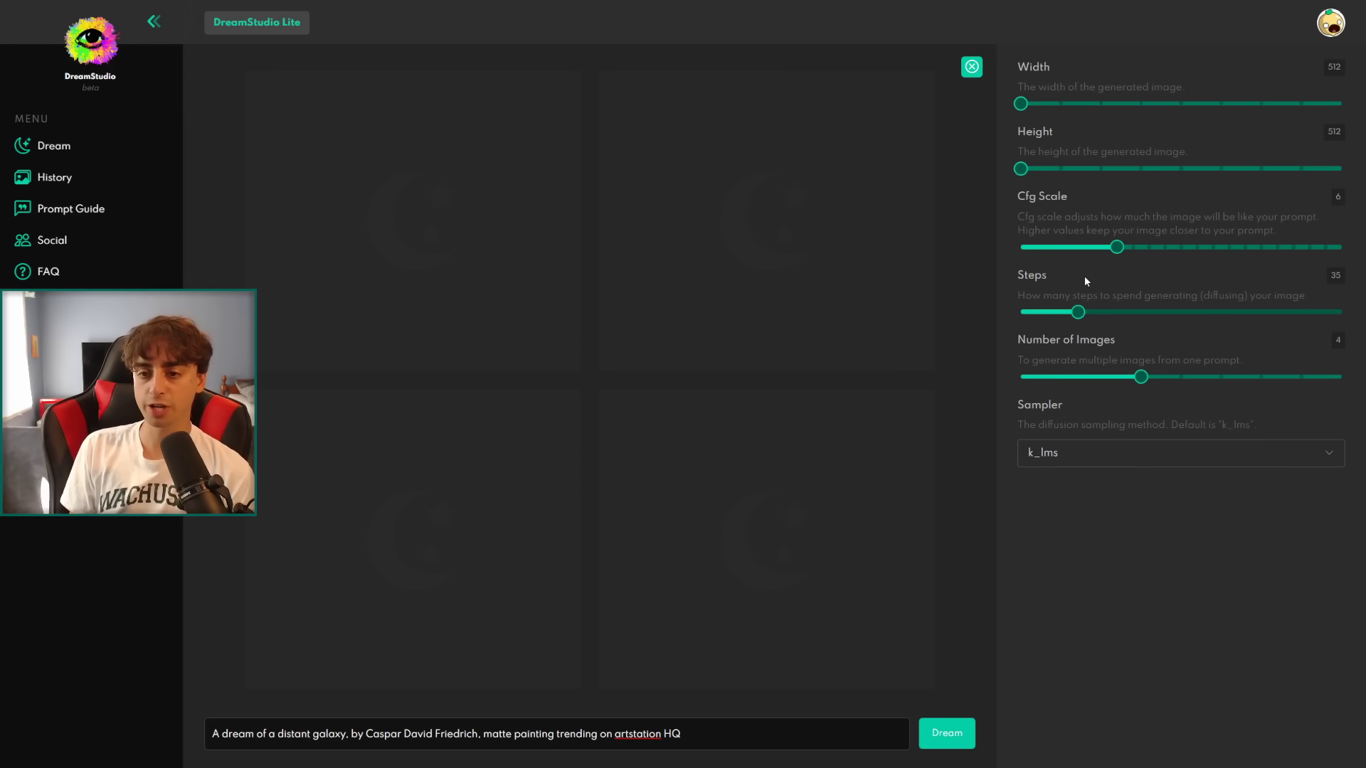
{"action": "left_click_drag", "start_coordinate": [1084, 276], "coordinate": [1030, 245]}
{"action": "left_click", "coordinate": [1040, 273]}
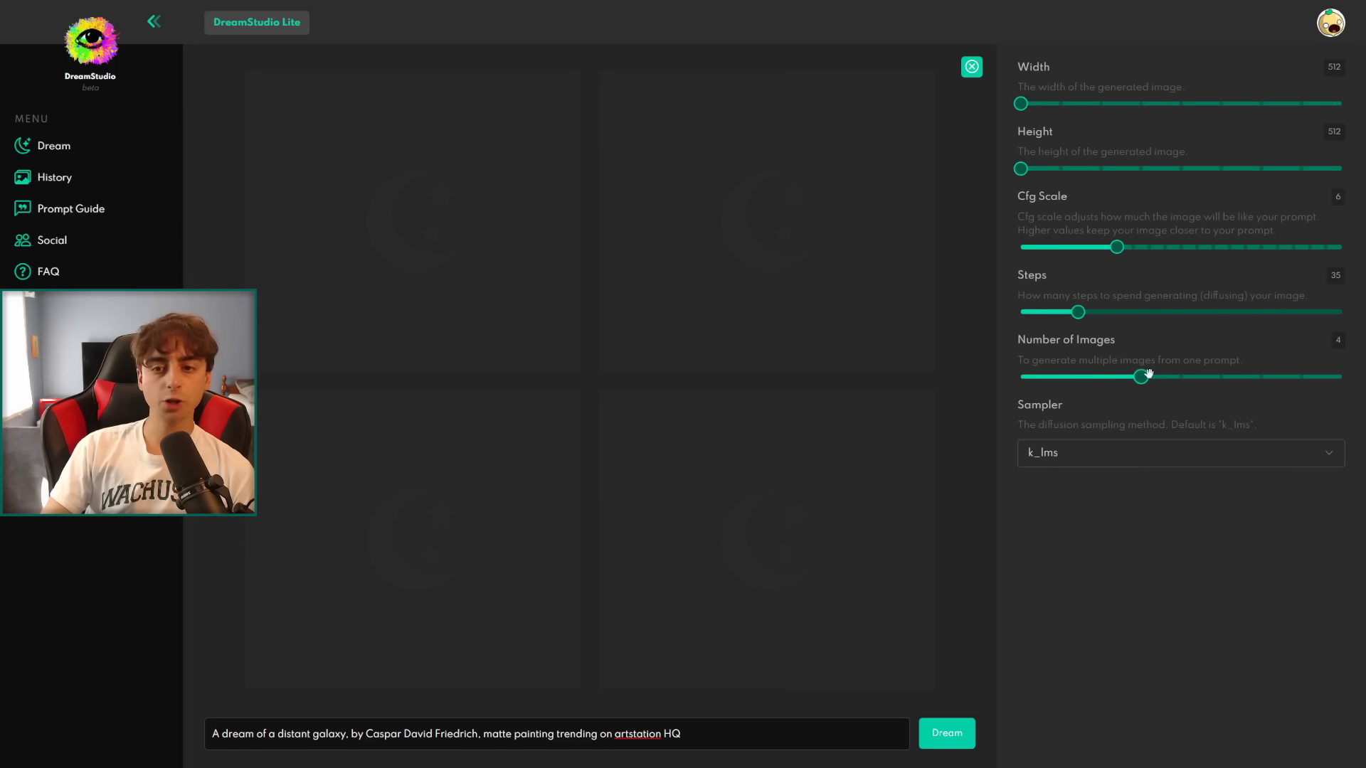
Compare image counts of 1, 4 and 9 for the same prompt, and set the number of images to 1
{"action": "left_click_drag", "start_coordinate": [1148, 374], "coordinate": [1021, 376]}
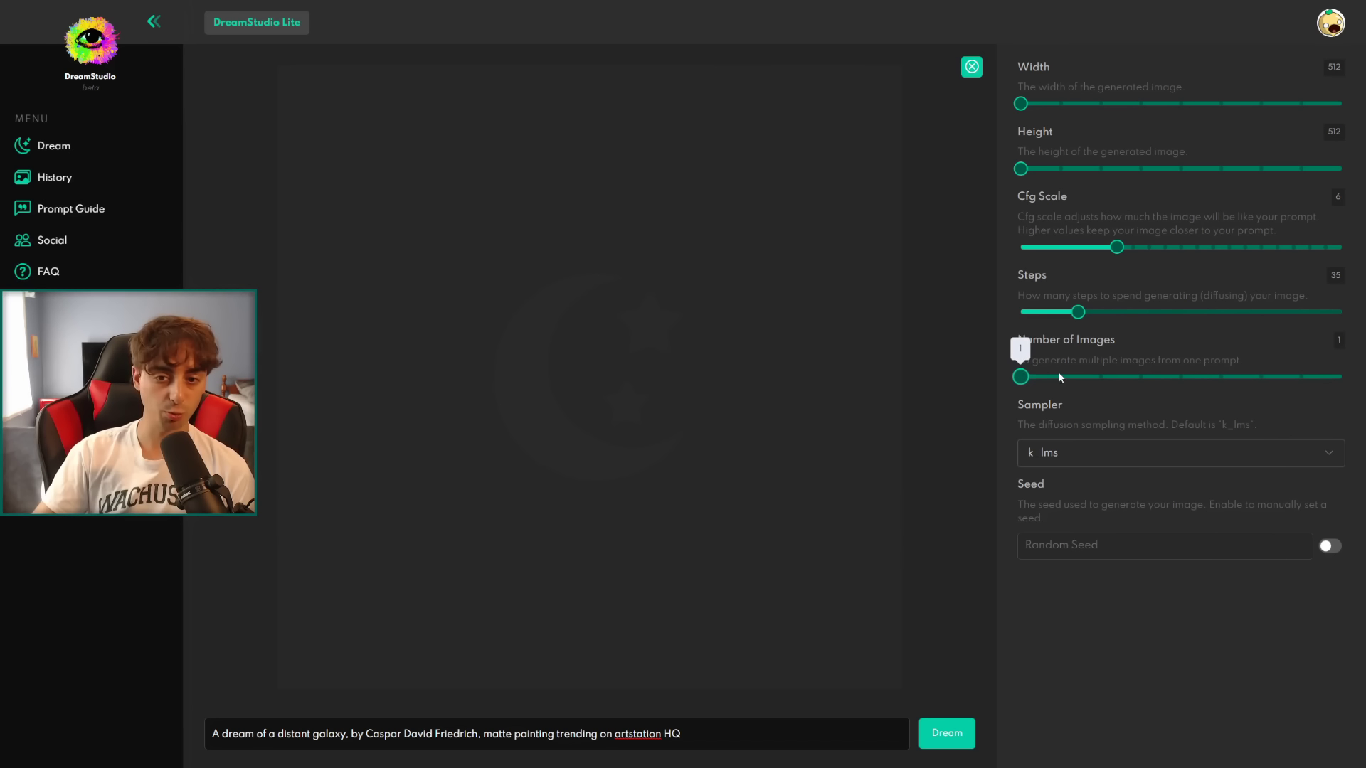
{"action": "left_click_drag", "start_coordinate": [694, 735], "coordinate": [57, 735]}
{"action": "left_click", "coordinate": [1020, 377]}
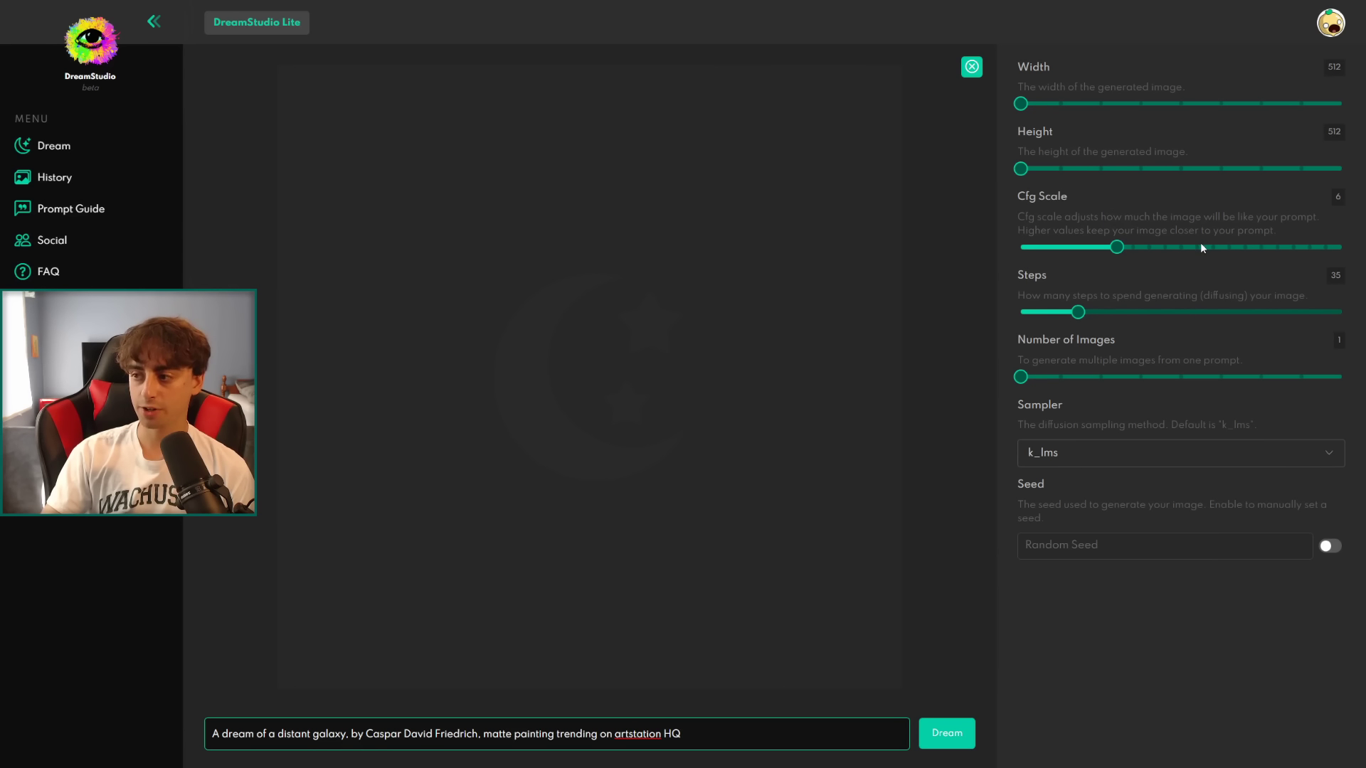
{"action": "left_click_drag", "start_coordinate": [1021, 376], "coordinate": [1085, 376]}
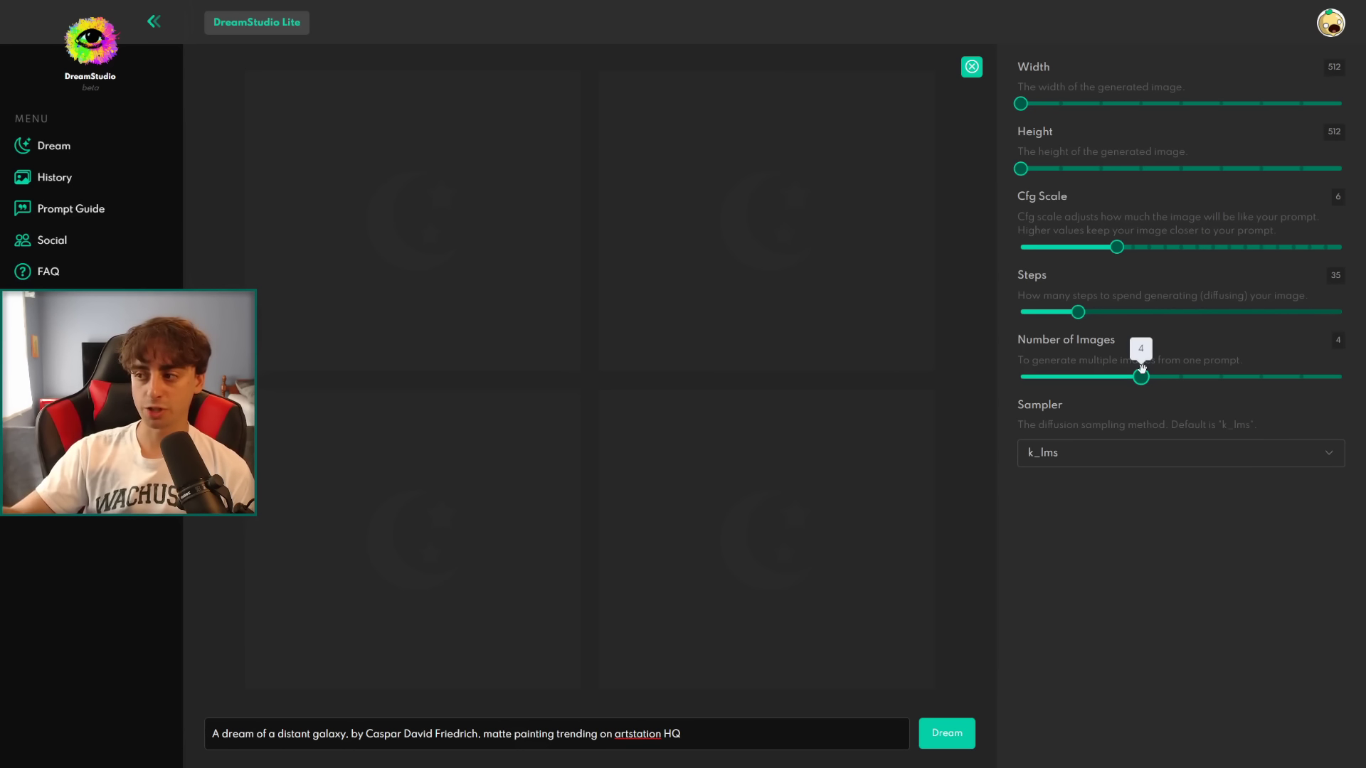
{"action": "left_click_drag", "start_coordinate": [1142, 376], "coordinate": [1341, 377]}
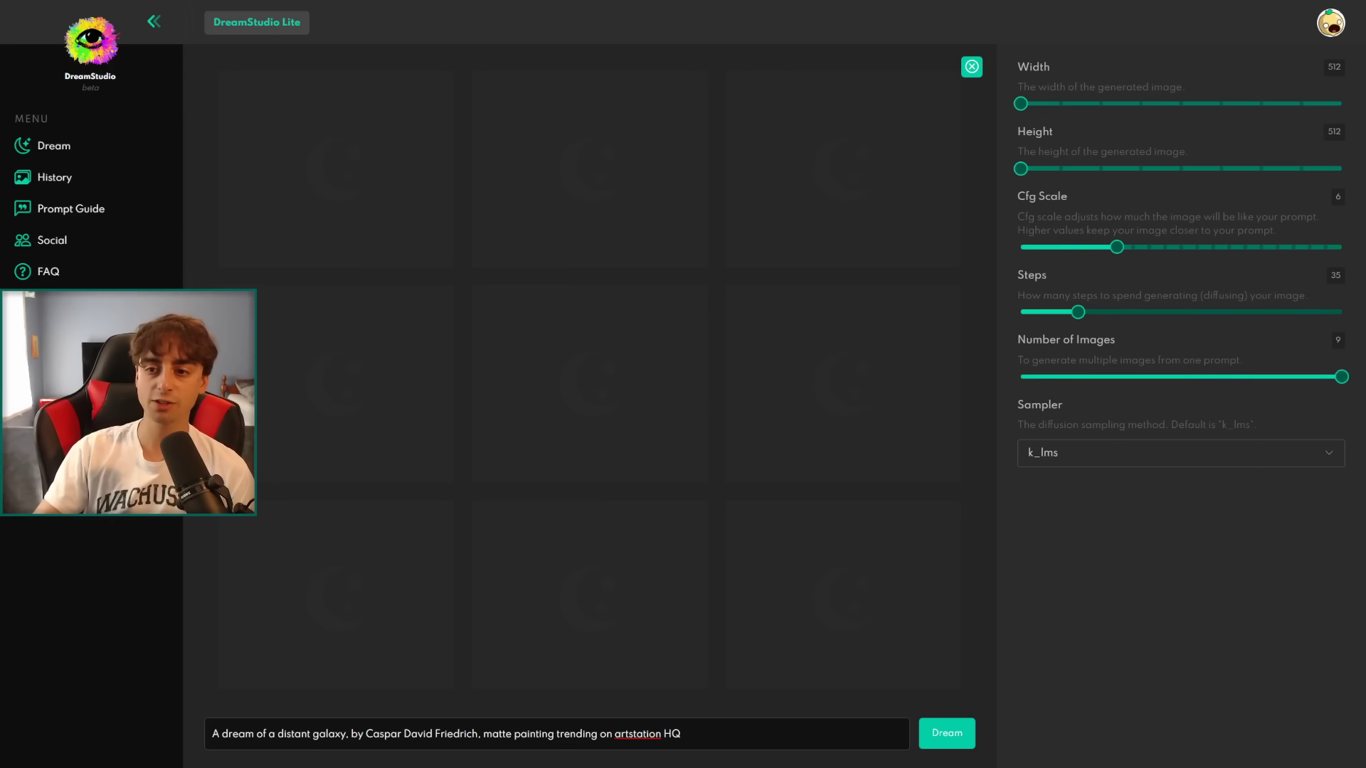
{"action": "left_click_drag", "start_coordinate": [1138, 385], "coordinate": [954, 396]}
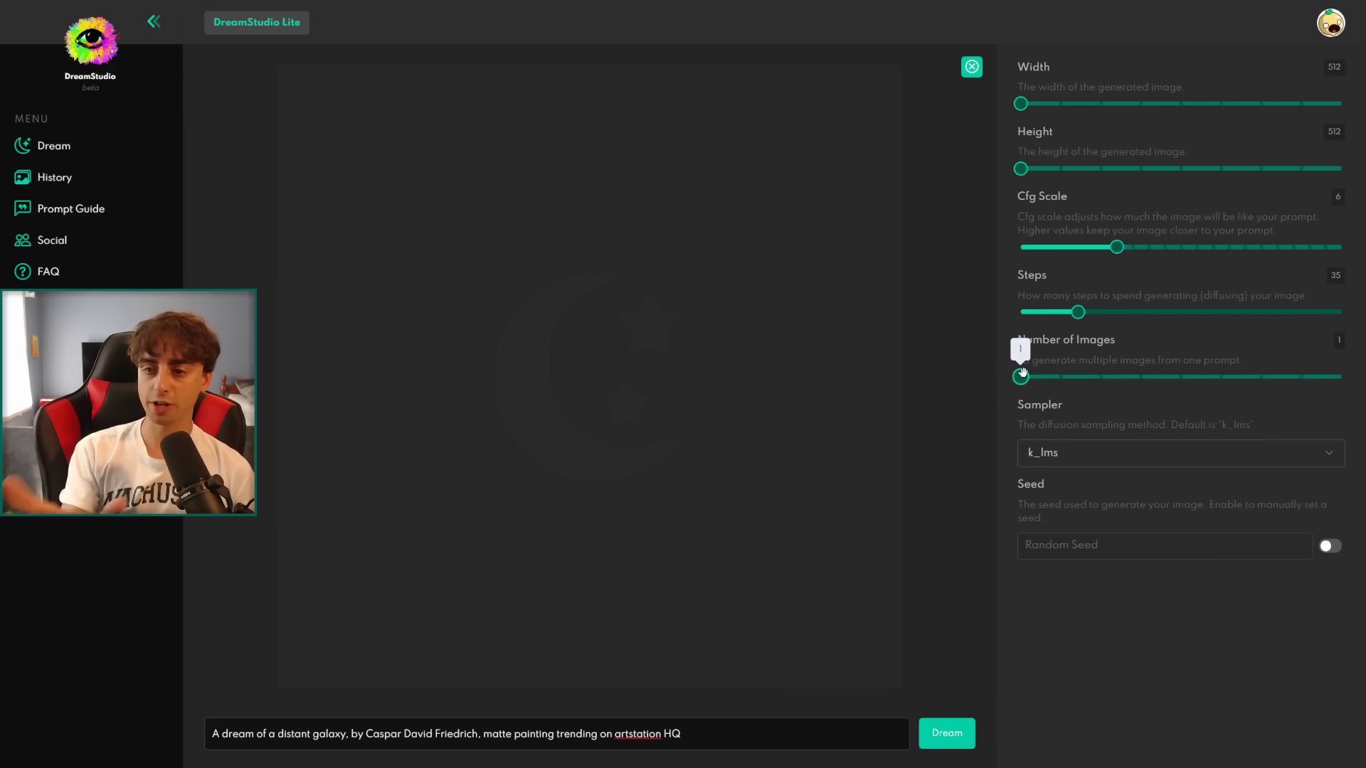
{"action": "left_click_drag", "start_coordinate": [1021, 376], "coordinate": [1342, 376]}
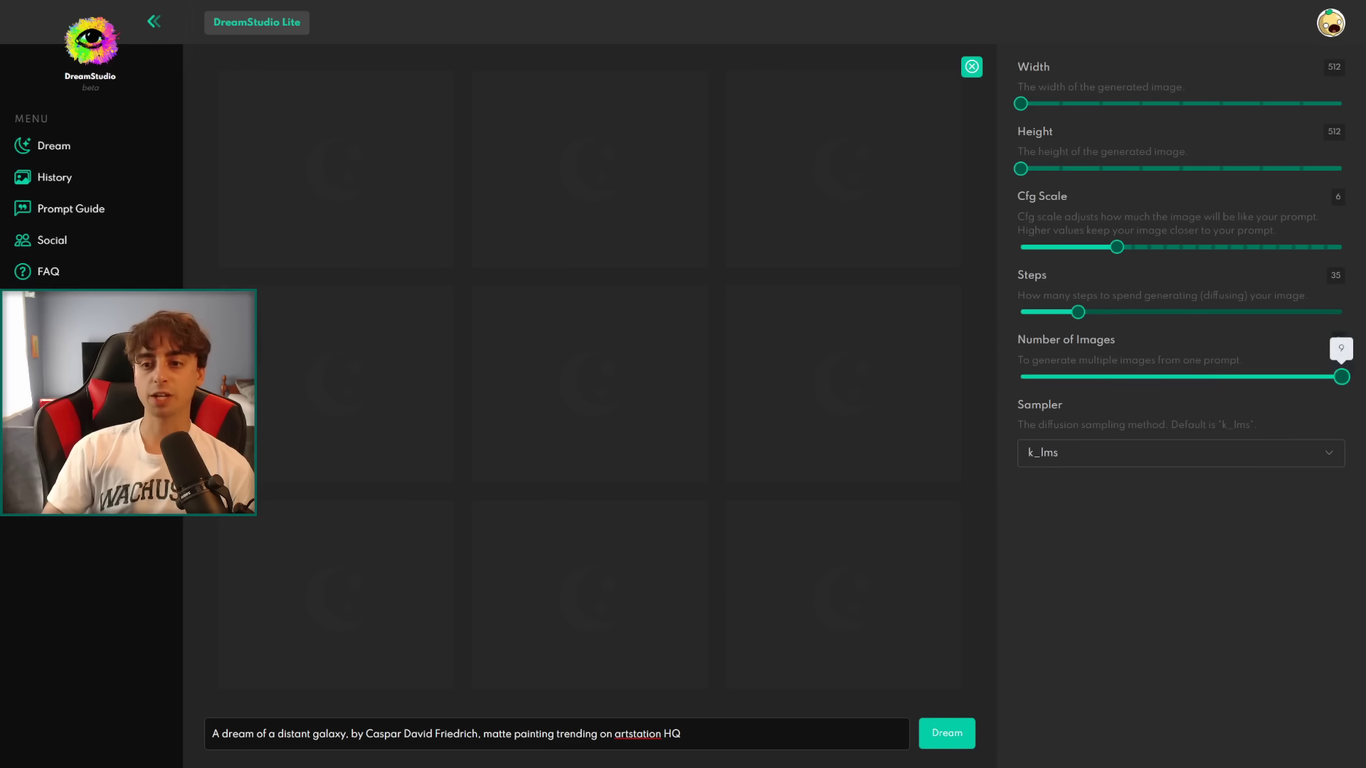
{"action": "left_click_drag", "start_coordinate": [1101, 376], "coordinate": [1129, 369]}
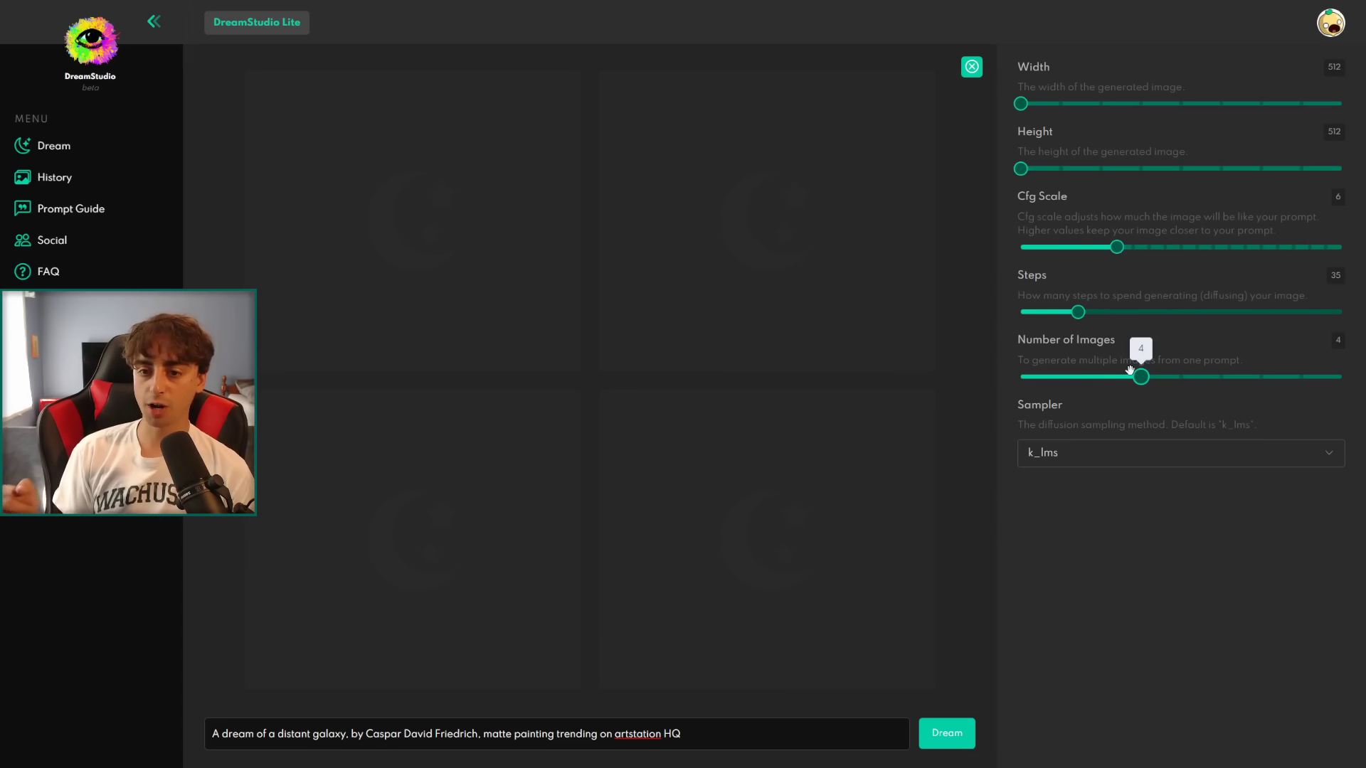
{"action": "left_click_drag", "start_coordinate": [1130, 369], "coordinate": [1009, 391]}
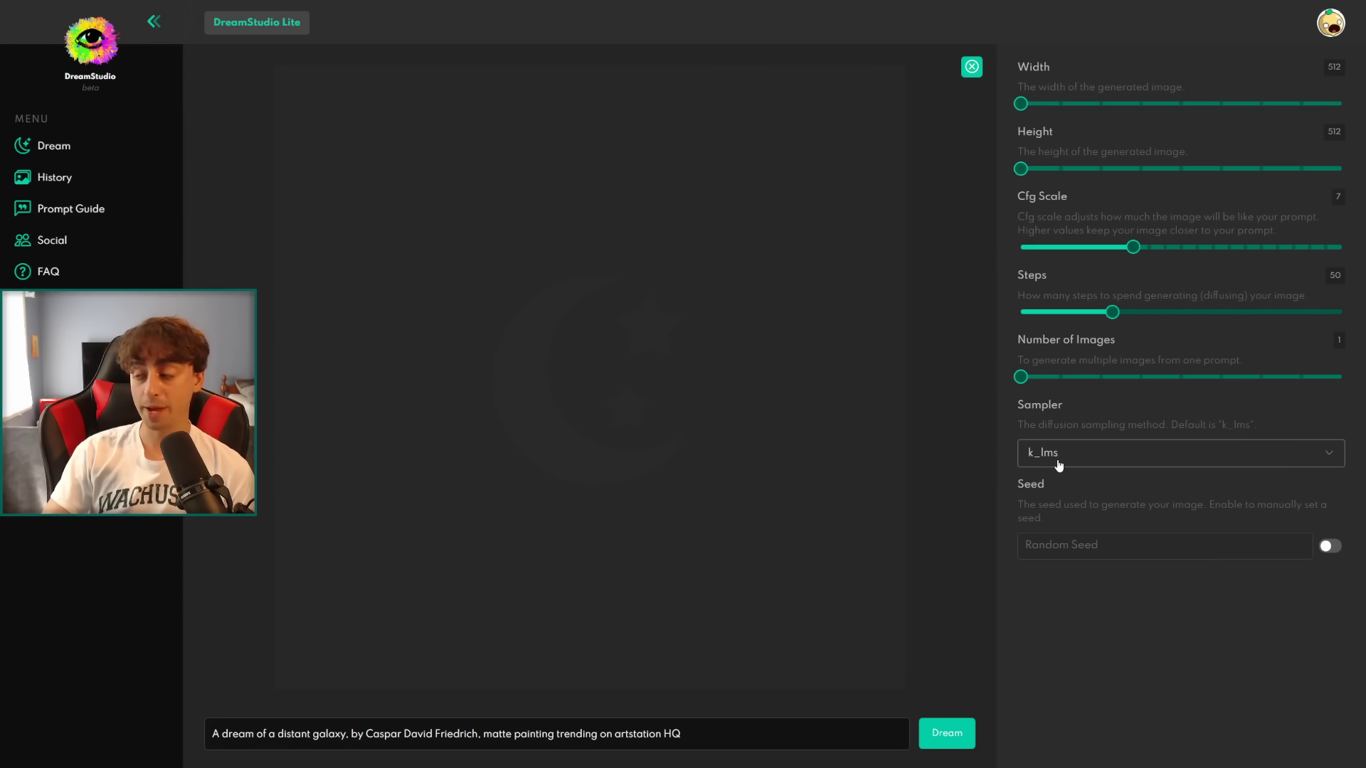
Review the available diffusion sampler options and keep k_lms selected
{"action": "left_click", "coordinate": [1068, 463]}
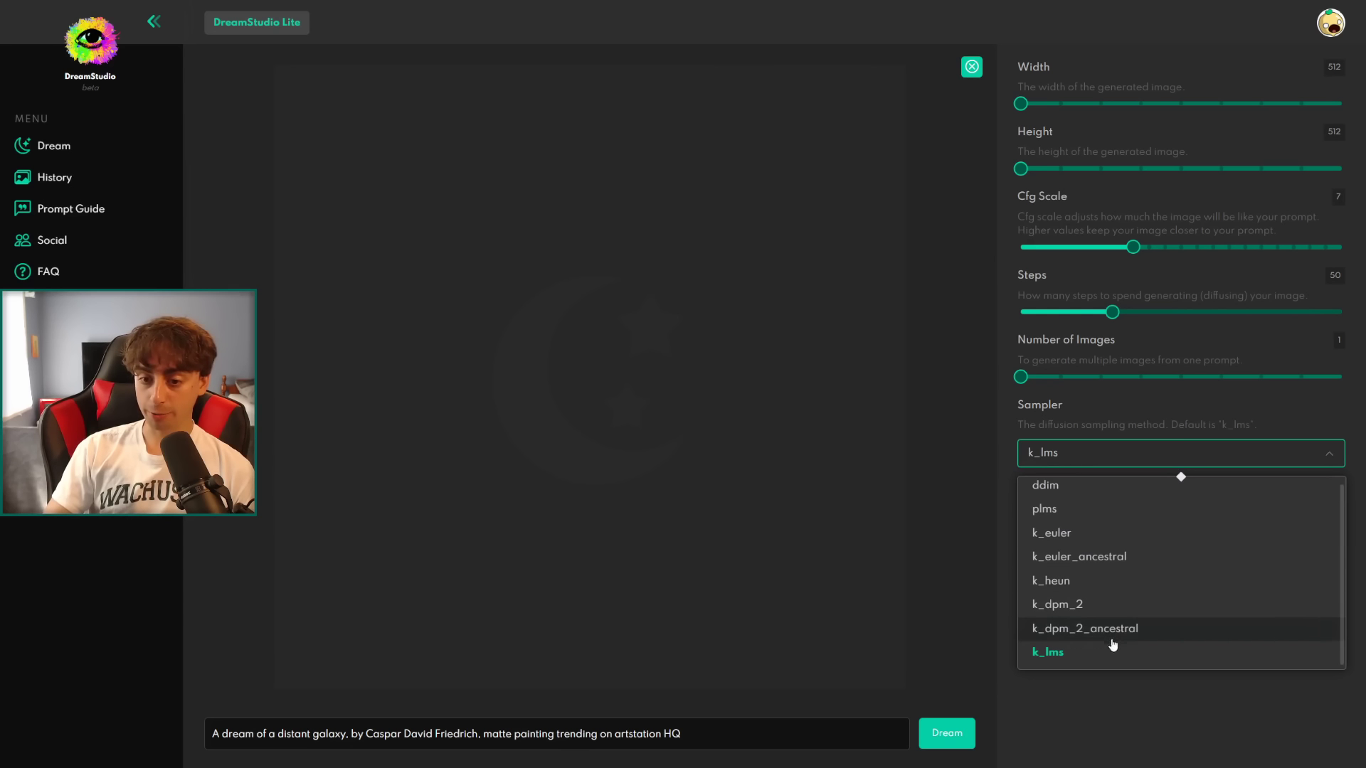
{"action": "scroll", "coordinate": [1139, 665], "scroll_direction": "up", "scroll_amount": 1}
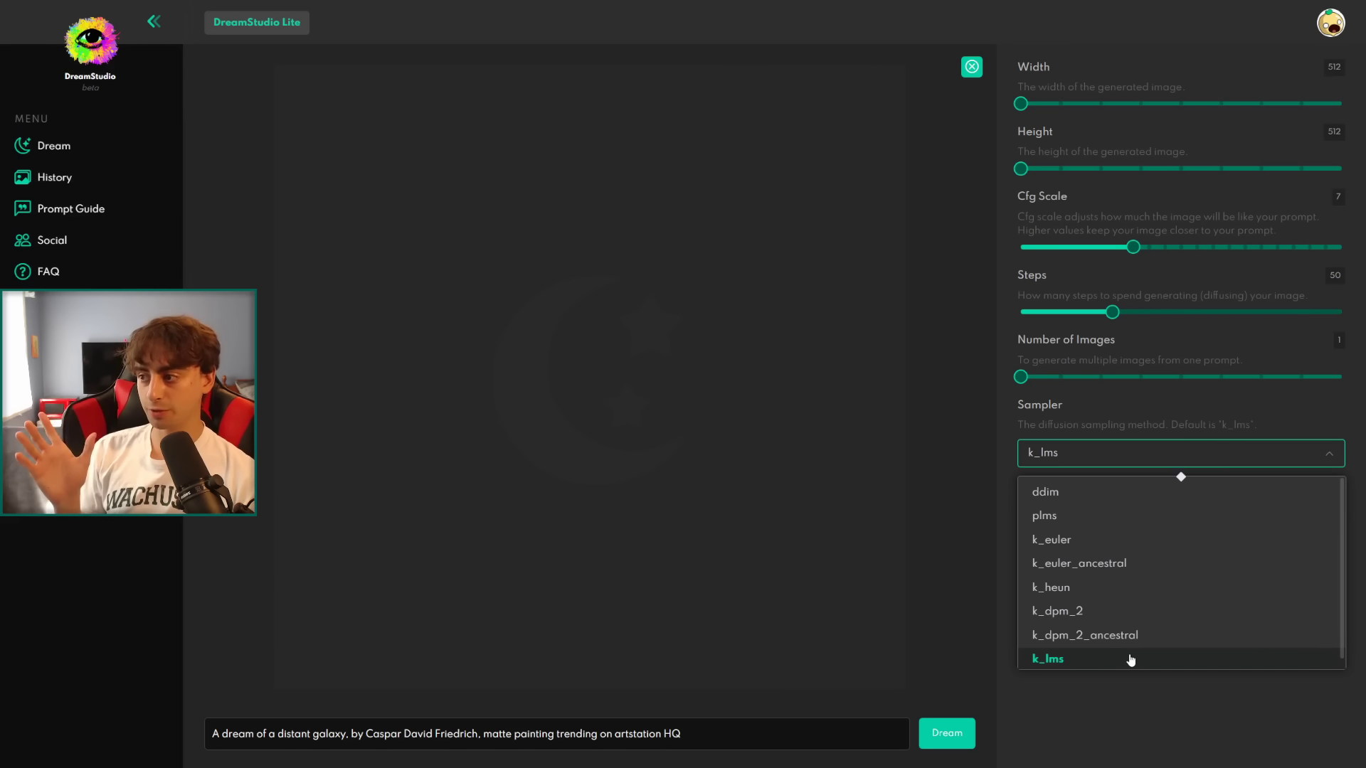
{"action": "left_click", "coordinate": [1132, 659]}
{"action": "left_click", "coordinate": [1058, 484]}
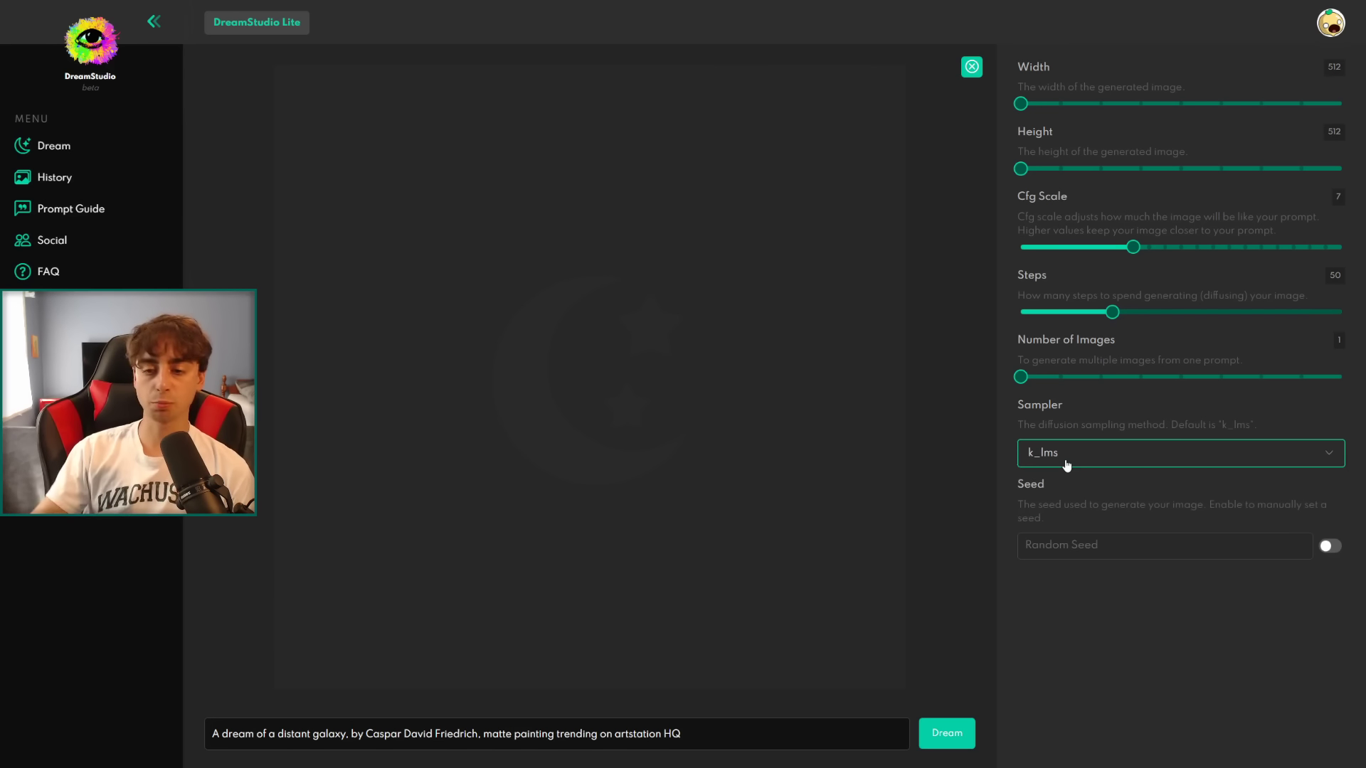
{"action": "left_click", "coordinate": [1092, 460]}
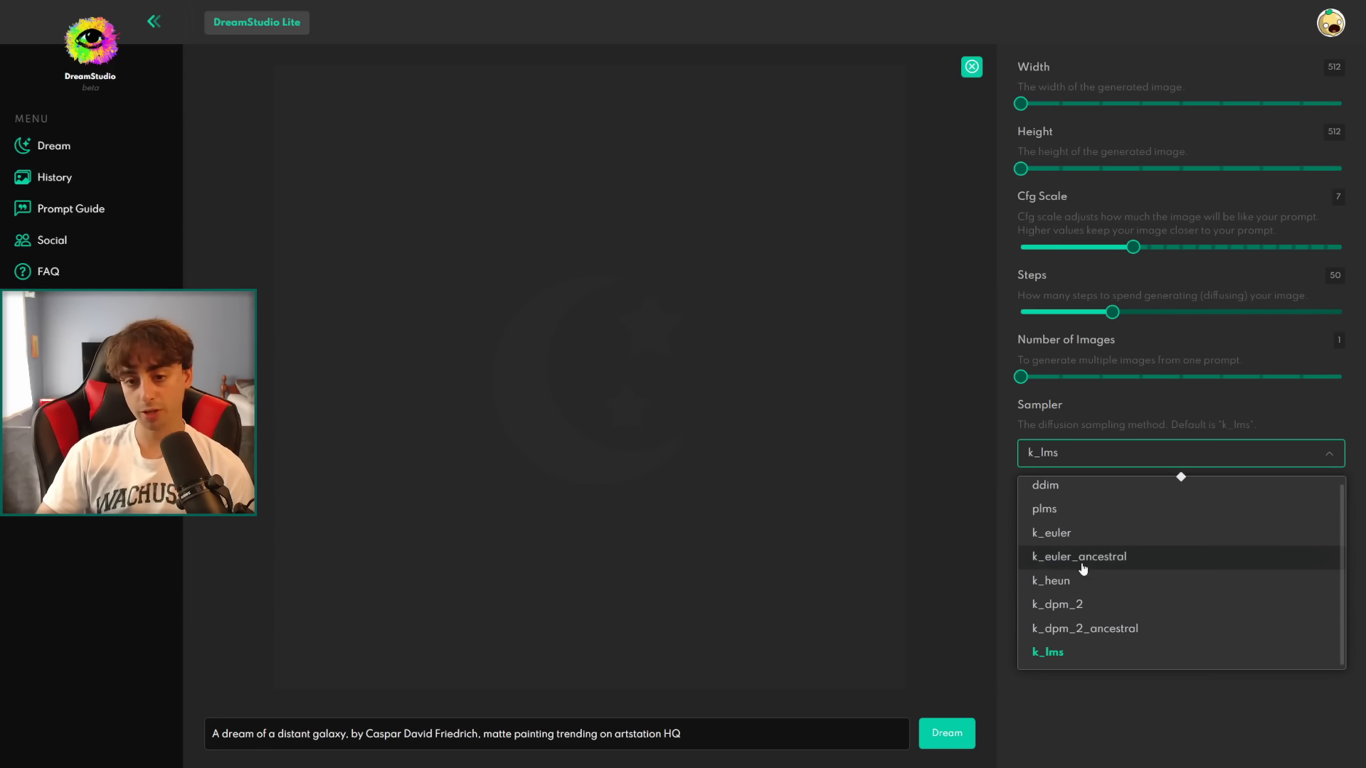
{"action": "left_click", "coordinate": [1103, 649]}
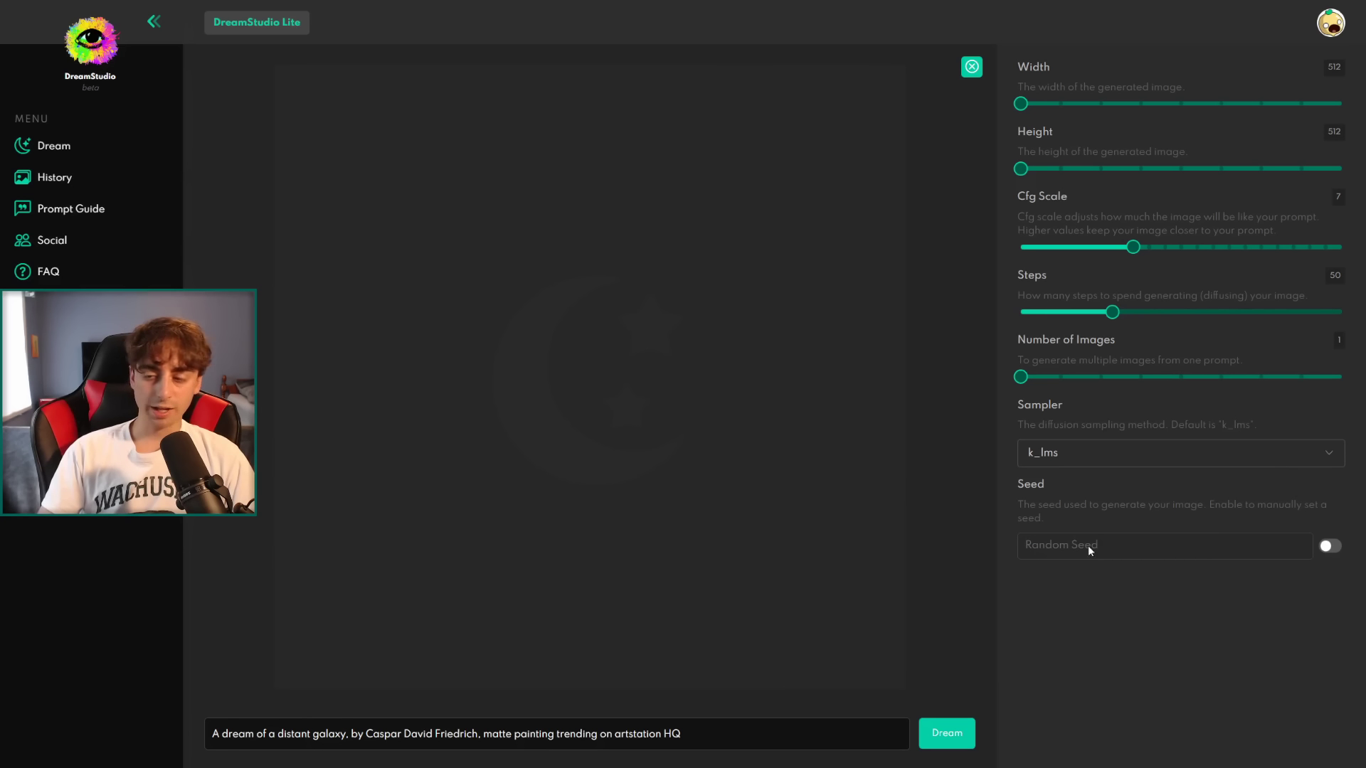
Try entering a manual seed, clear the text, and return to a random seed
{"action": "left_click", "coordinate": [1339, 553]}
{"action": "left_click", "coordinate": [1150, 546]}
{"action": "type", "text": "wffghoiesdfujg"}
{"action": "key", "text": "BackSpace"}
{"action": "key", "text": "BackSpace"}
{"action": "key", "text": "BackSpace"}
{"action": "key", "text": "BackSpace"}
{"action": "key", "text": "BackSpace"}
{"action": "key", "text": "BackSpace"}
{"action": "key", "text": "BackSpace"}
{"action": "key", "text": "BackSpace"}
{"action": "key", "text": "BackSpace"}
{"action": "key", "text": "BackSpace"}
{"action": "key", "text": "BackSpace"}
{"action": "key", "text": "BackSpace"}
{"action": "key", "text": "BackSpace"}
{"action": "key", "text": "BackSpace"}
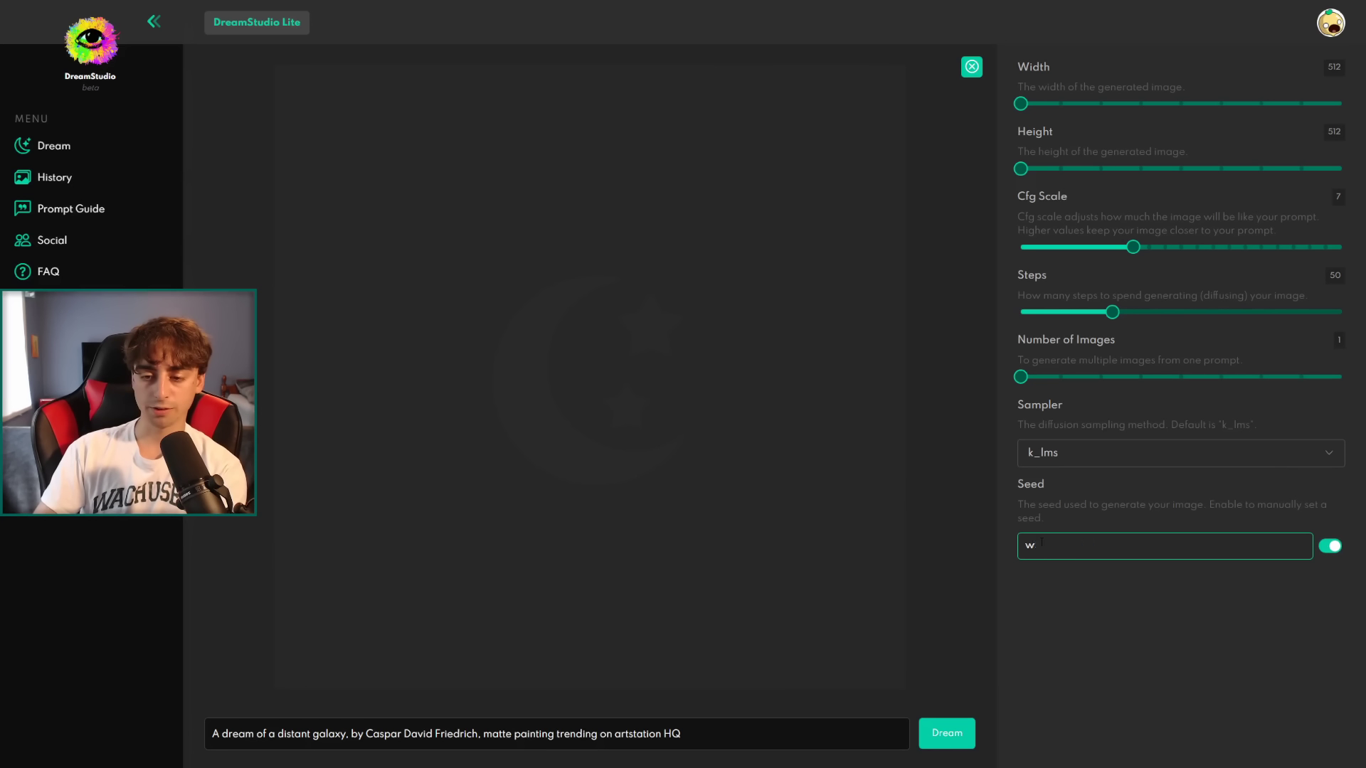
{"action": "left_click", "coordinate": [1332, 546]}
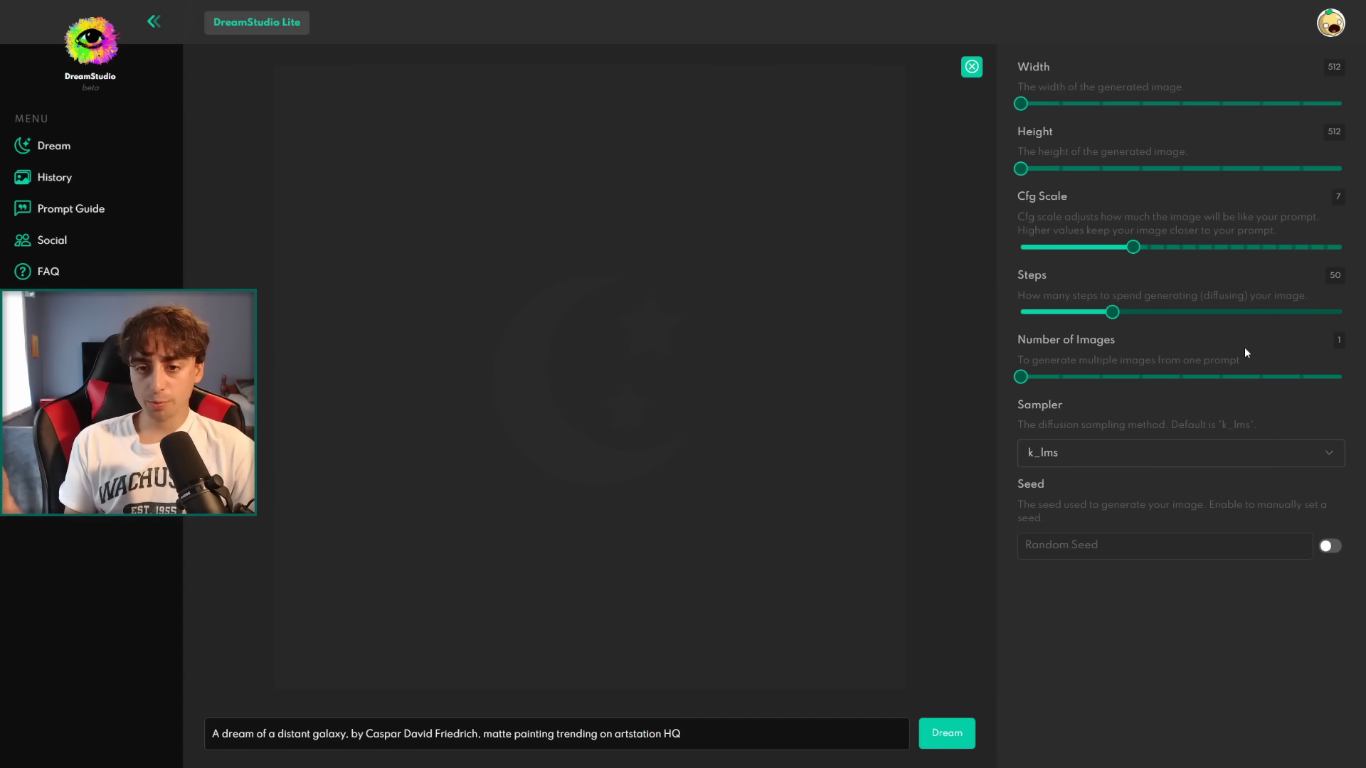
Generate an image at 25 steps from "3d octane render, Cute Chibi Lemon character wearing sunglasses relaxing on the beach, Pixar render"
{"action": "left_click_drag", "start_coordinate": [1112, 311], "coordinate": [1055, 336]}
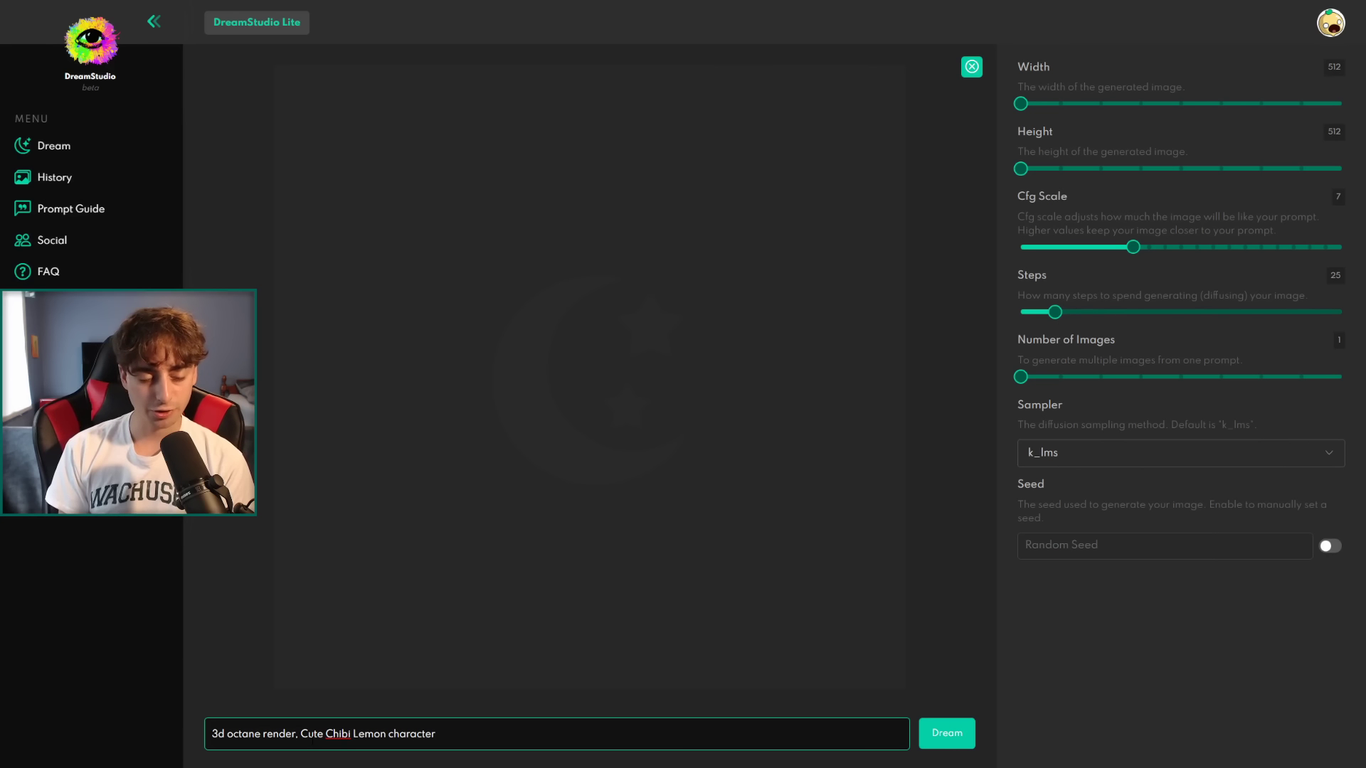
{"action": "type", "text": "wearing sunglasses relaxing on the beach, Pixar render"}
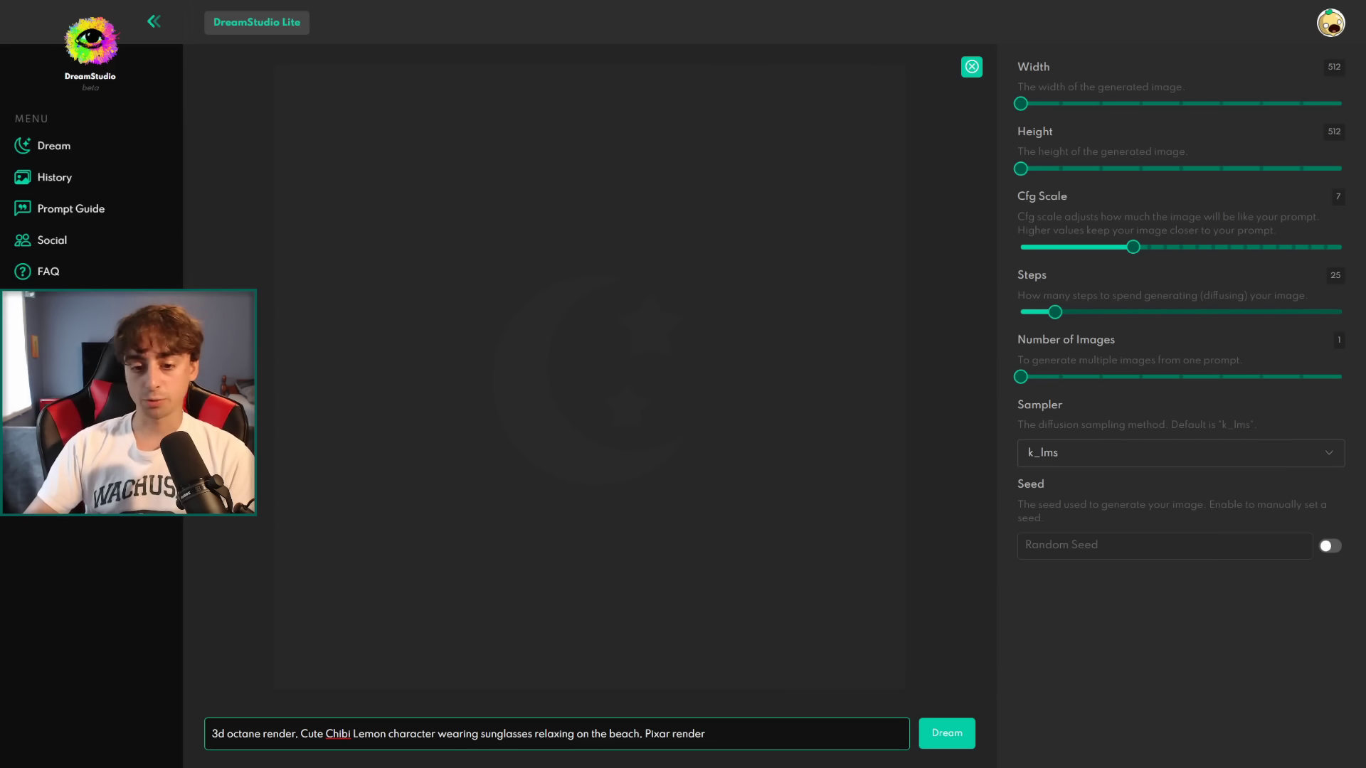
{"action": "left_click", "coordinate": [946, 735]}
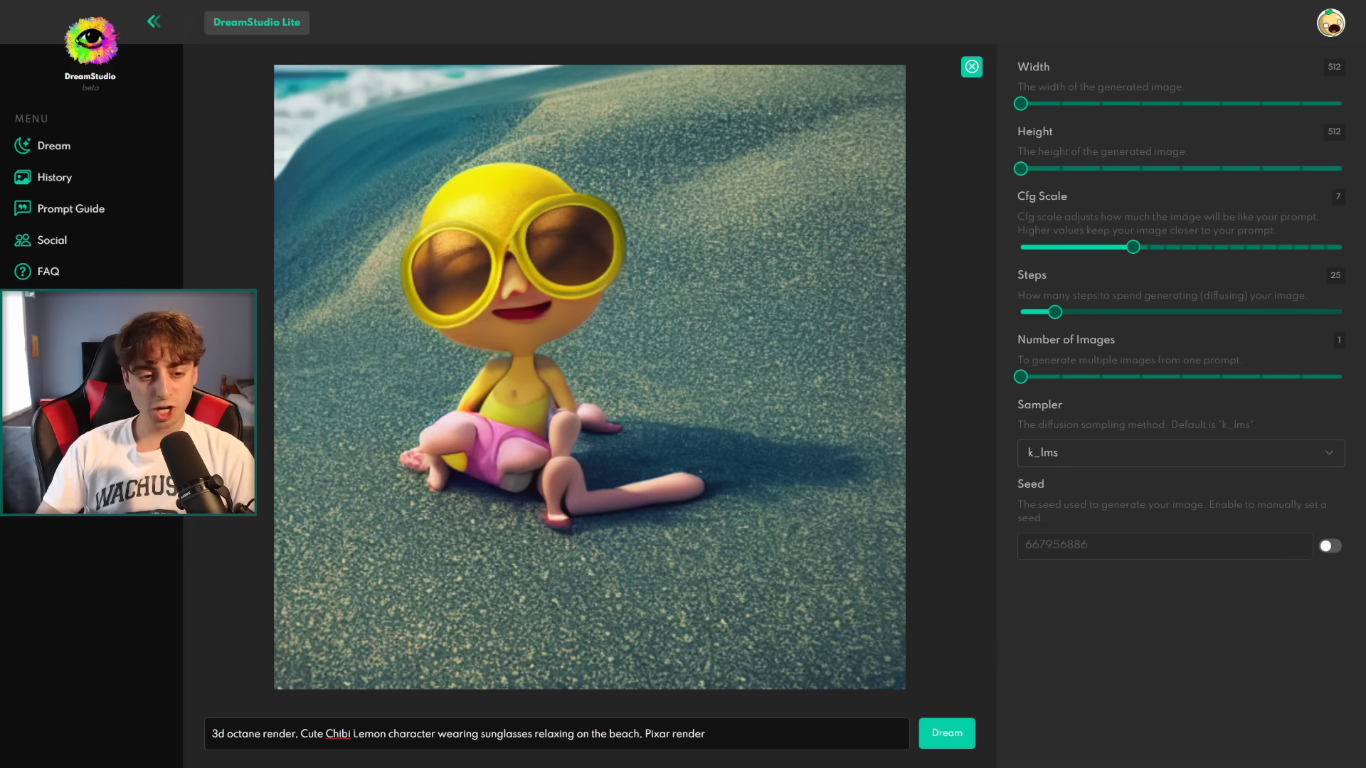
Remove "Chibi" and "Cute" from the prompt one after the other, generating an image after each removal
{"action": "left_click_drag", "start_coordinate": [351, 734], "coordinate": [324, 734]}
{"action": "key", "text": "BackSpace"}
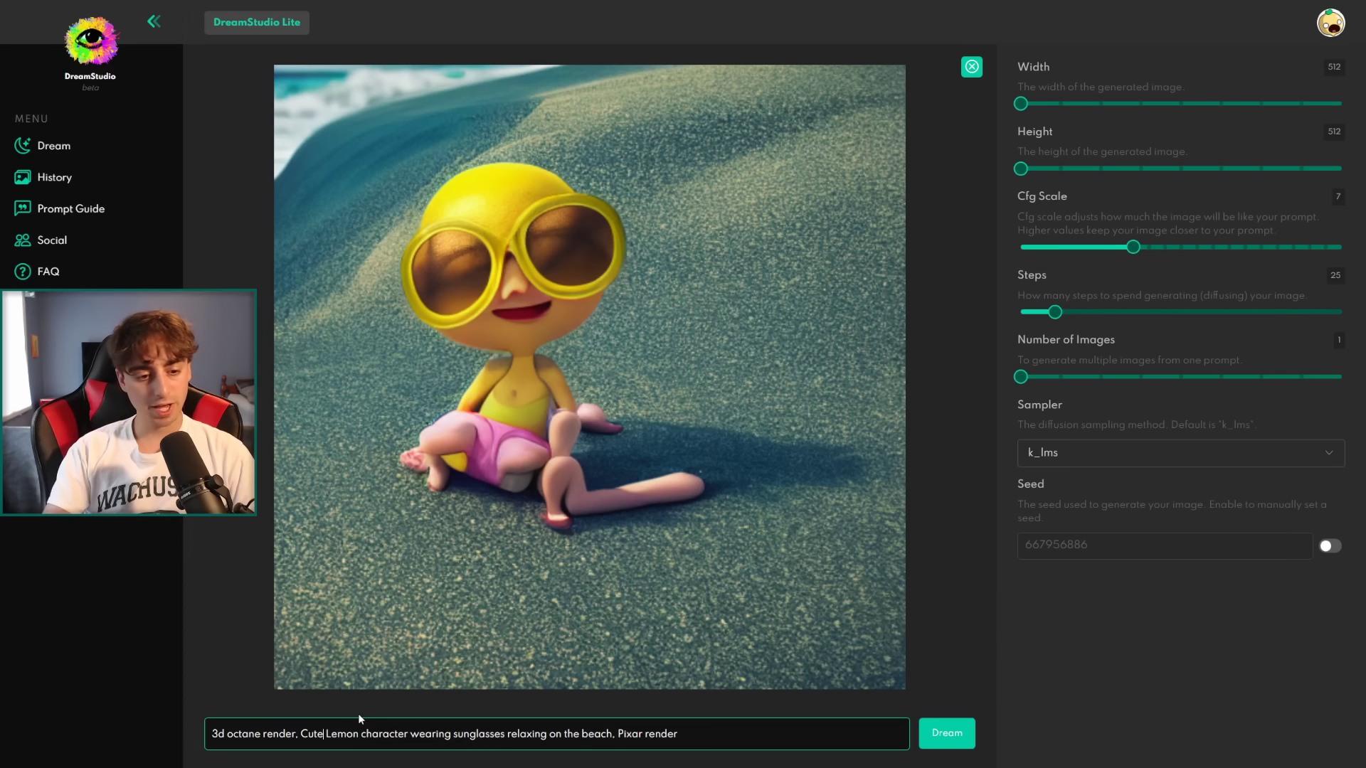
{"action": "left_click", "coordinate": [950, 737]}
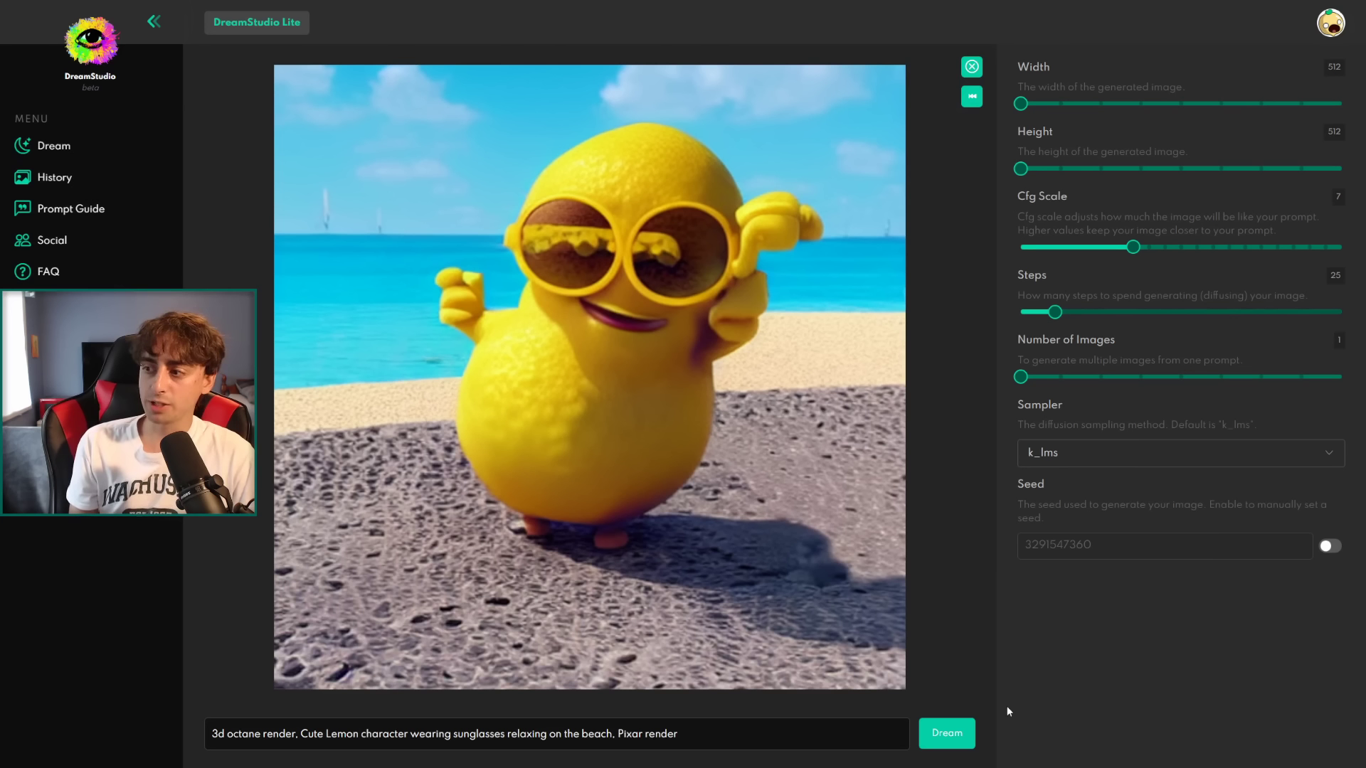
{"action": "mouse_move", "coordinate": [787, 458]}
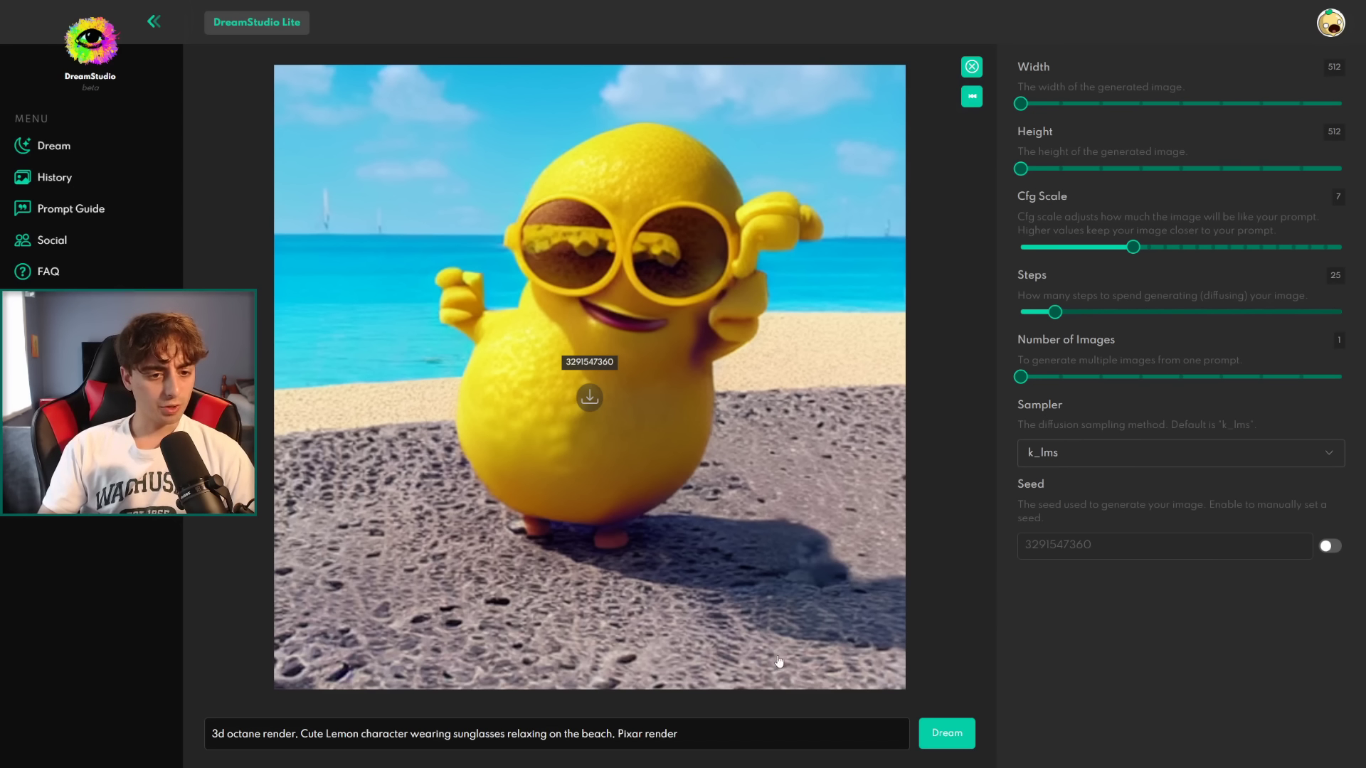
{"action": "double_click", "coordinate": [313, 733]}
{"action": "key", "text": "BackSpace"}
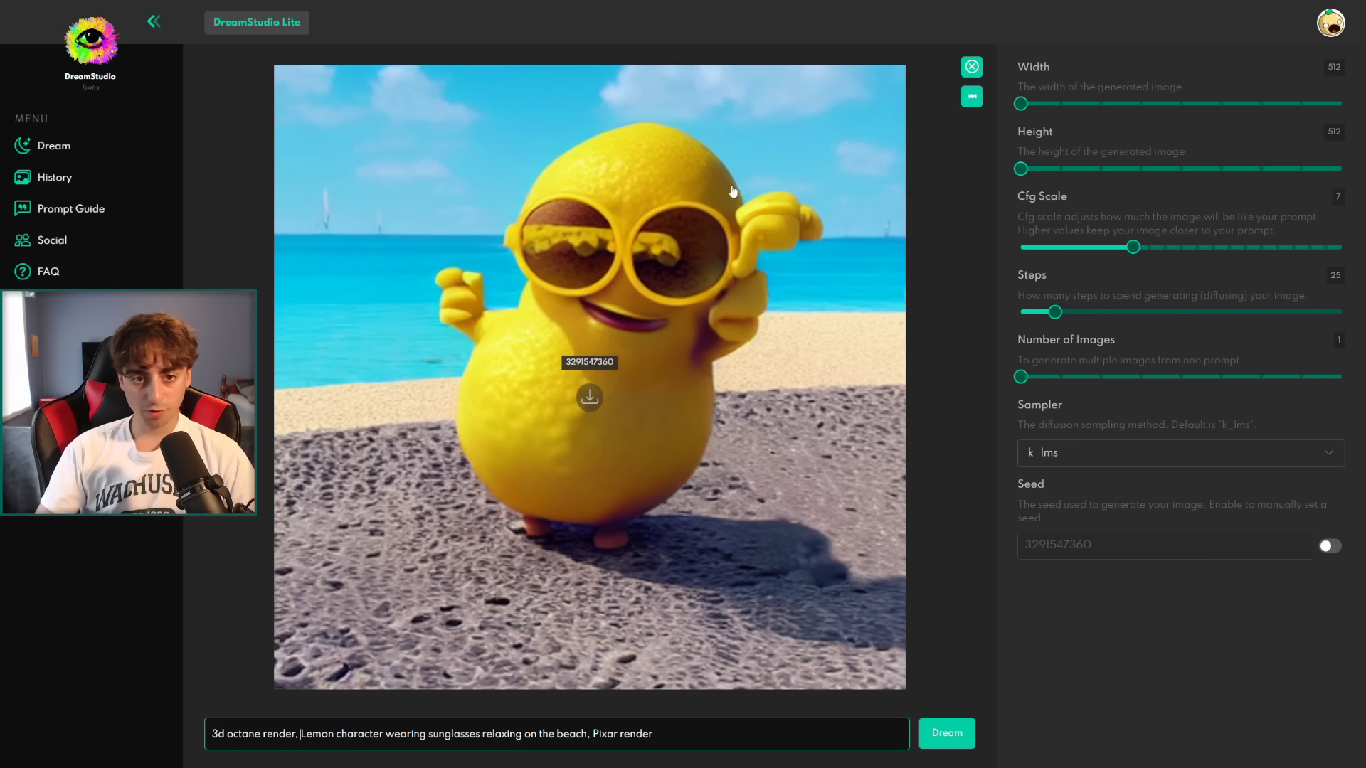
{"action": "left_click", "coordinate": [946, 733]}
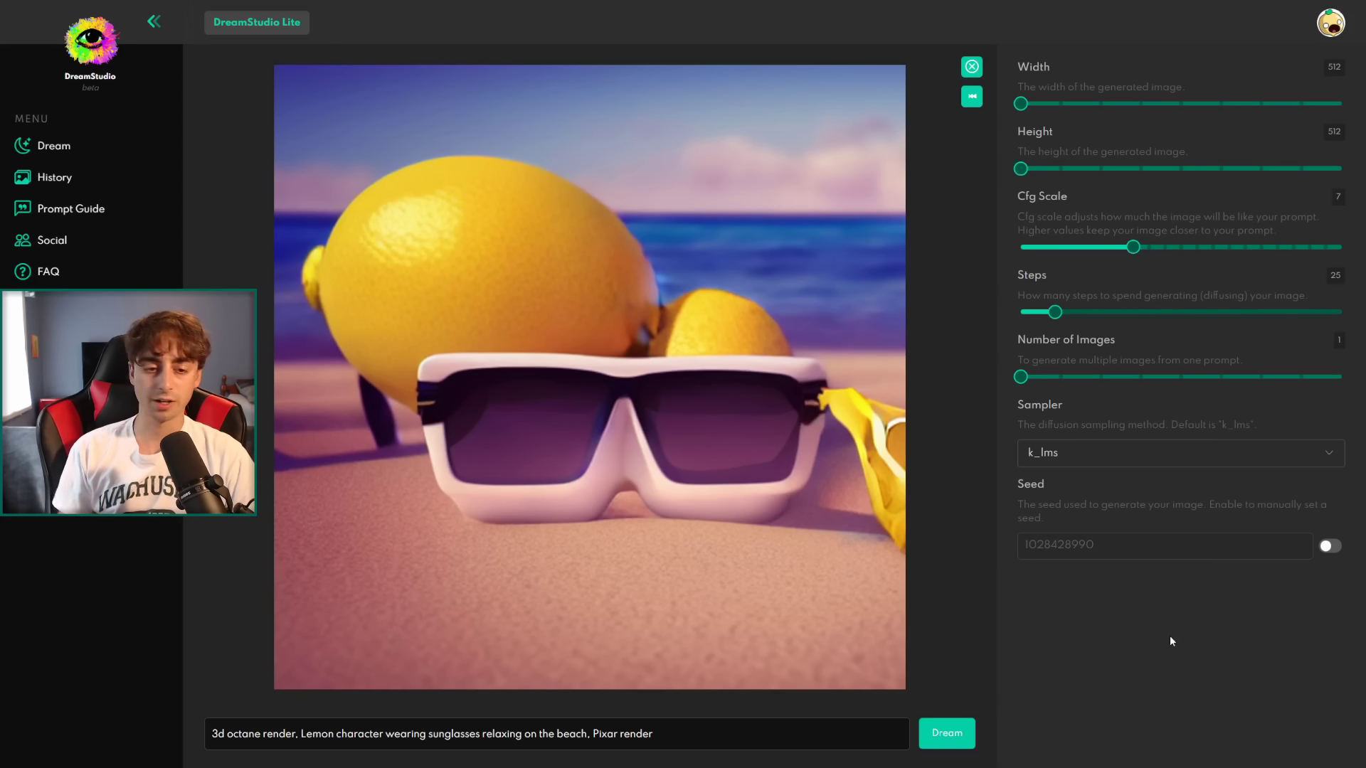
Shorten the prompt's opening to "3d render, Cute Lemon character" and generate an image
{"action": "double_click", "coordinate": [246, 733]}
{"action": "key", "text": "BackSpace"}
{"action": "key", "text": "BackSpace"}
{"action": "key", "text": "Return"}
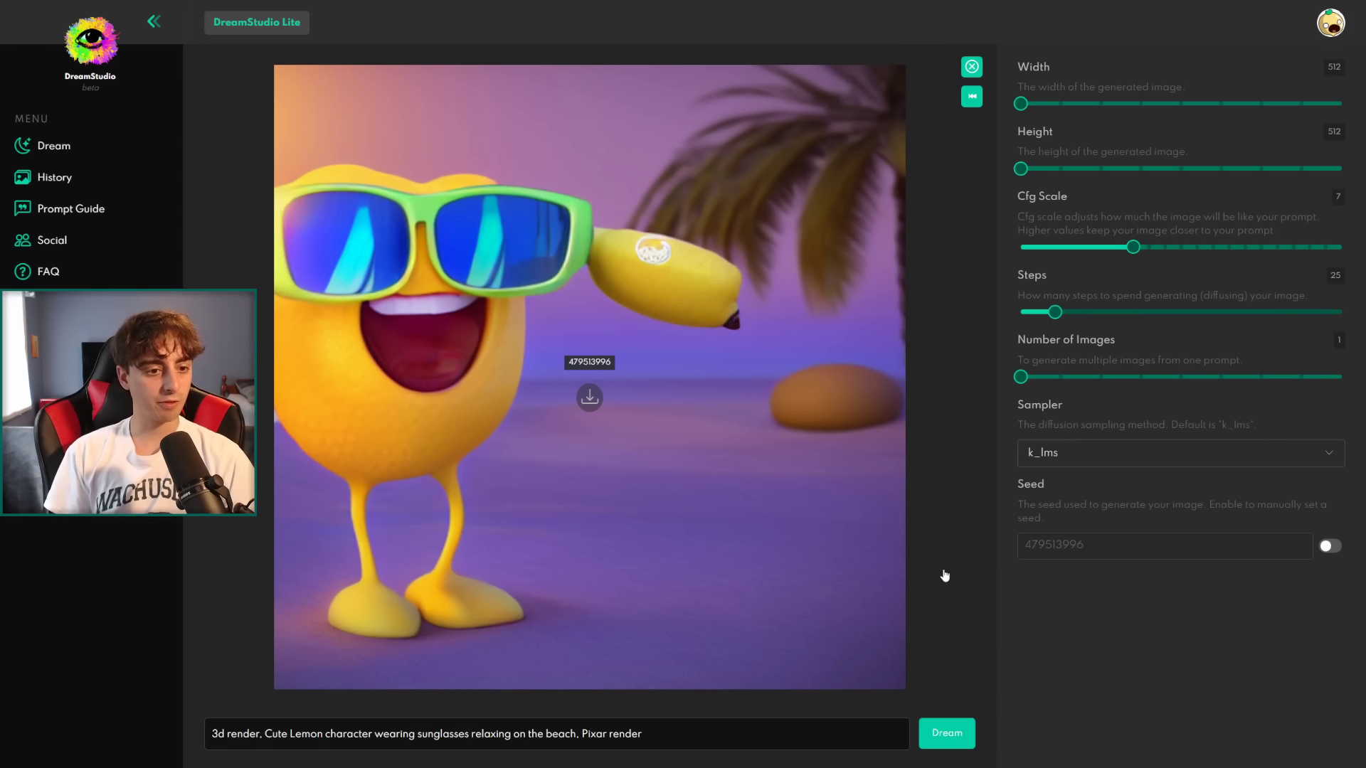
Remove "3d render," from the start of the prompt and generate an image
{"action": "left_click_drag", "start_coordinate": [211, 734], "coordinate": [264, 733]}
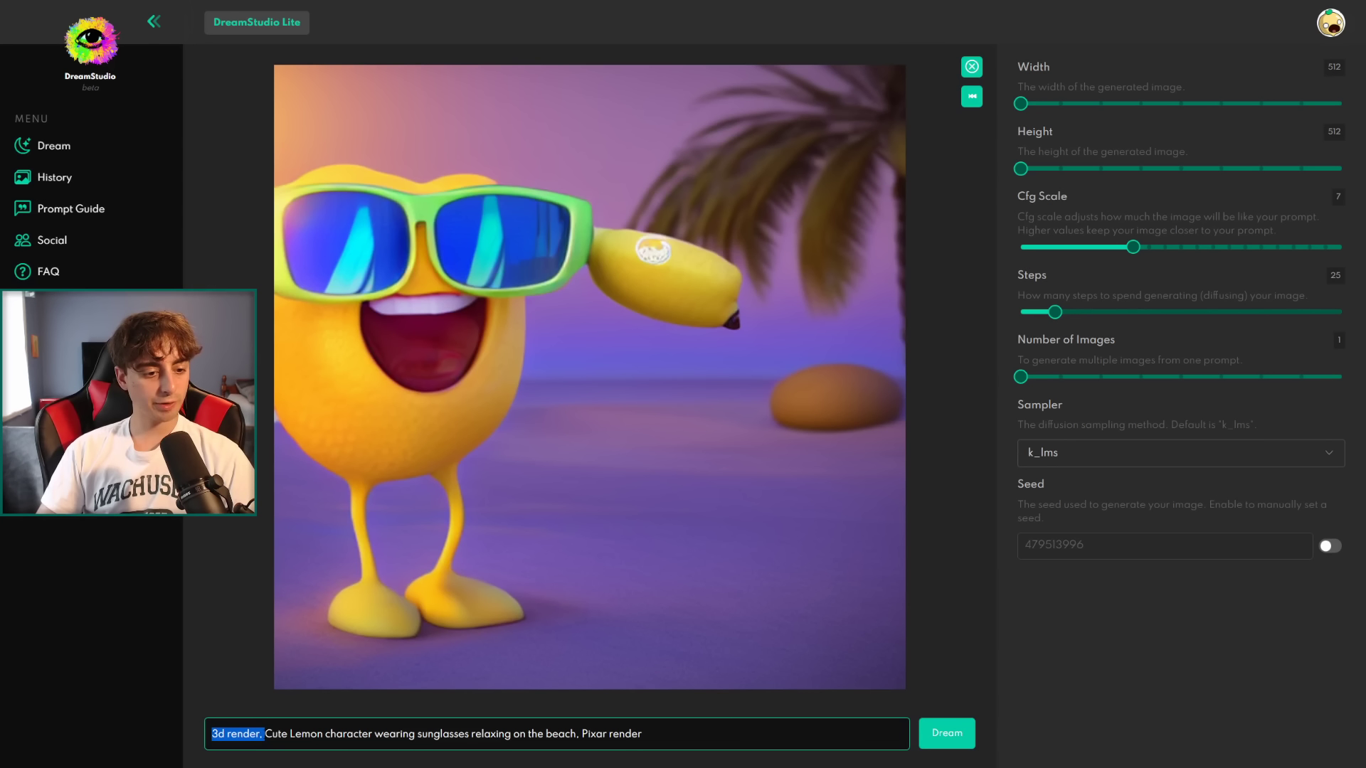
{"action": "key", "text": "BackSpace"}
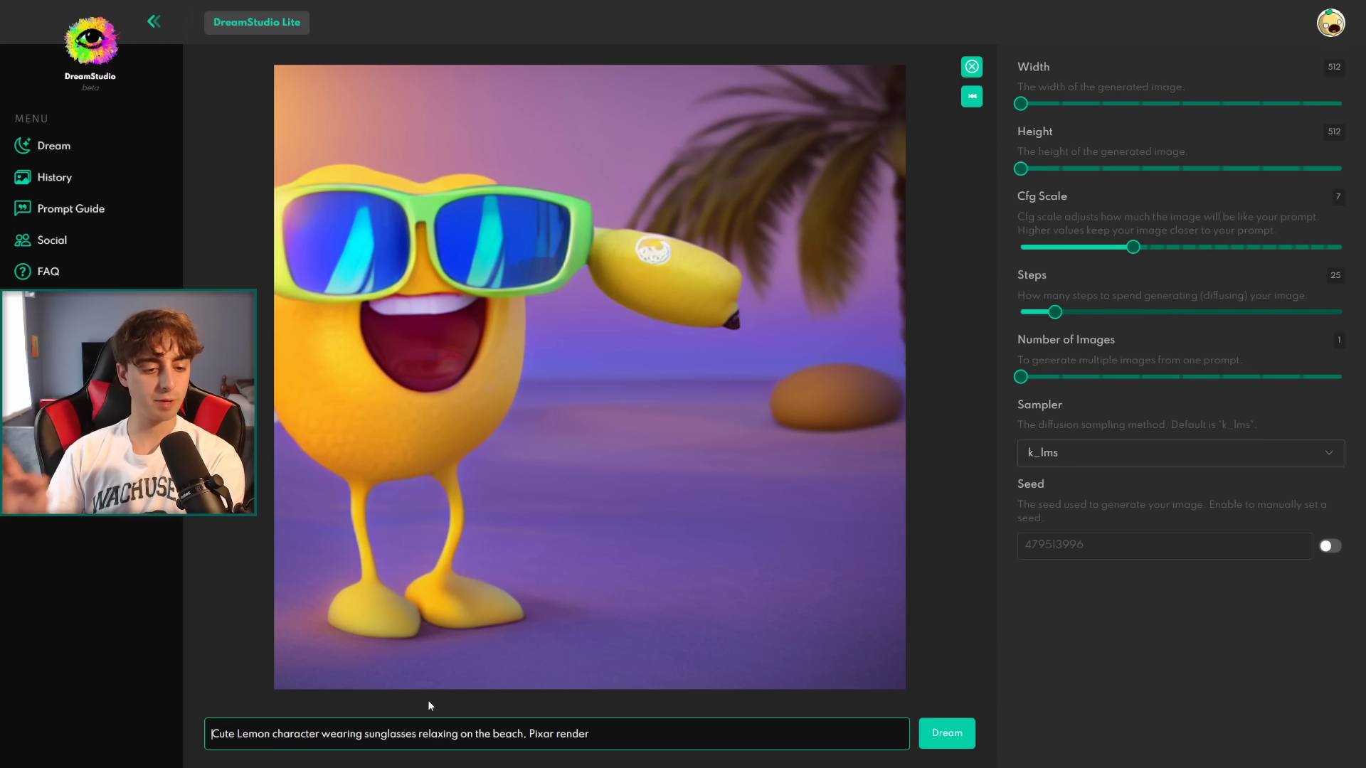
{"action": "left_click", "coordinate": [938, 740]}
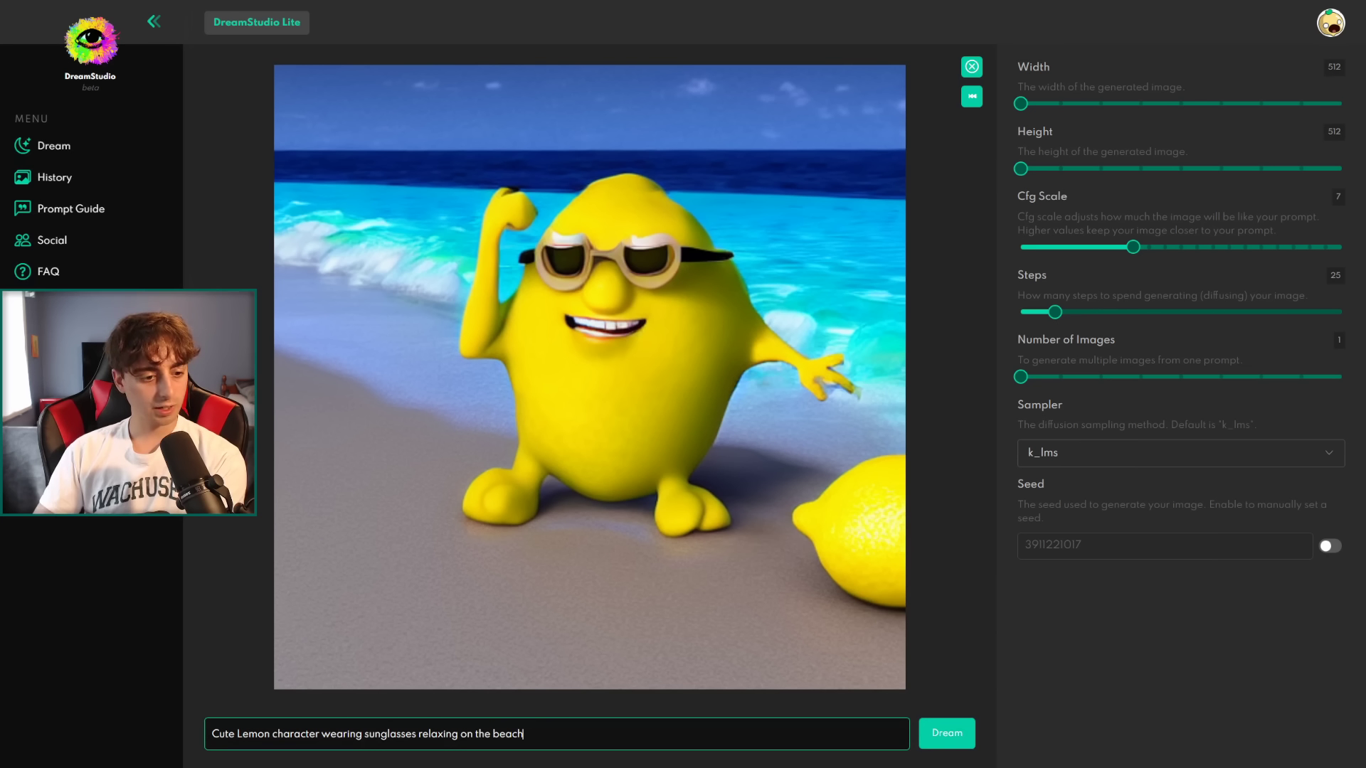
Put "Pixar render," at the start of the prompt instead of the end and generate an image
{"action": "type", "text": "Pixar"}
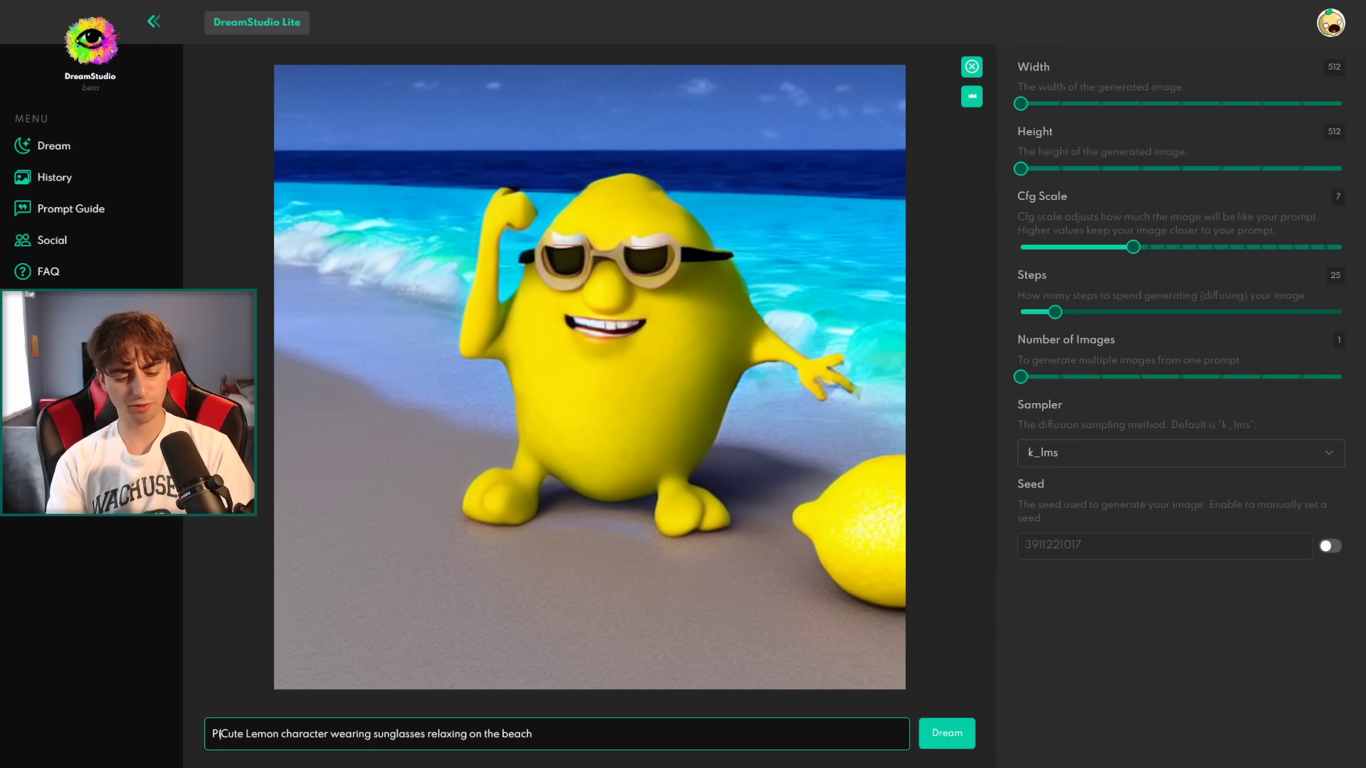
{"action": "type", "text": " render,"}
{"action": "left_click", "coordinate": [947, 734]}
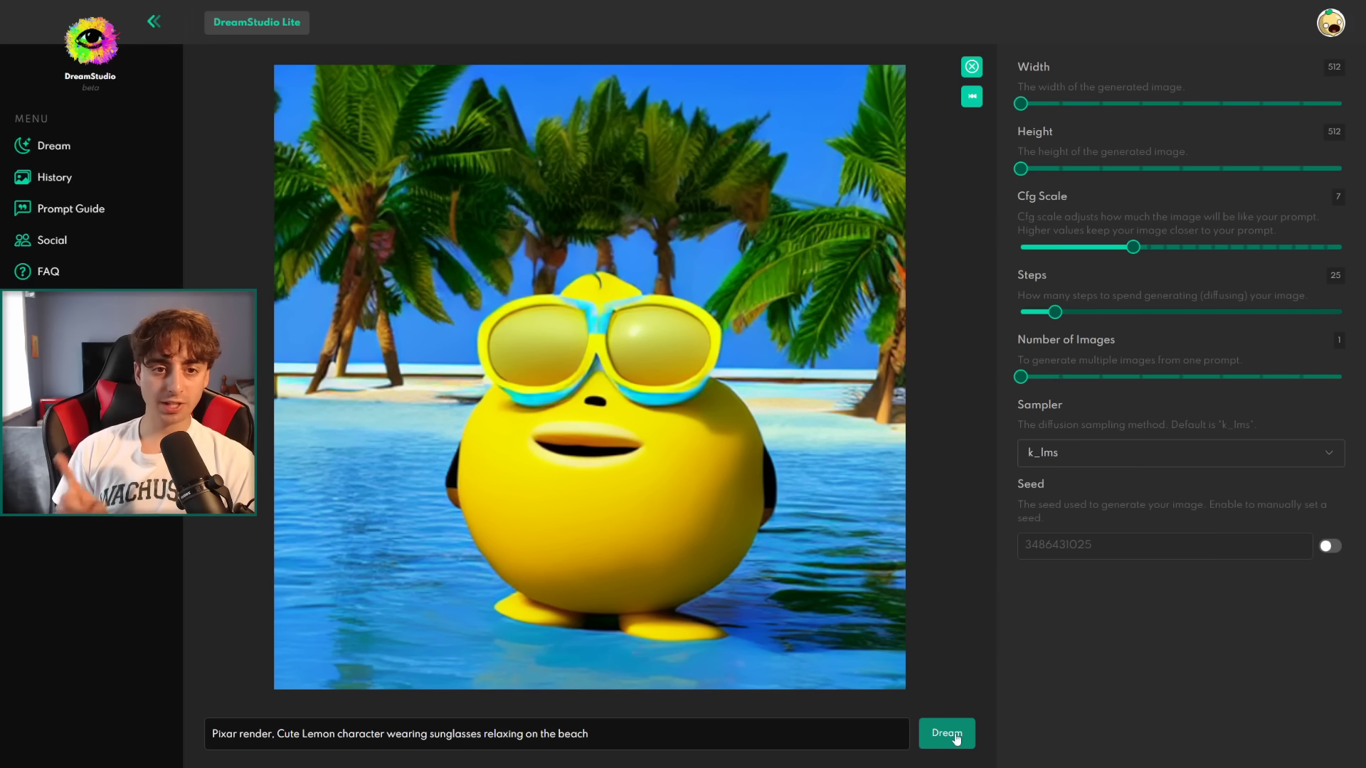
Generate images from the same prompt with Cfg Scale values of 12, 20 and 14
{"action": "left_click_drag", "start_coordinate": [1133, 246], "coordinate": [1215, 244]}
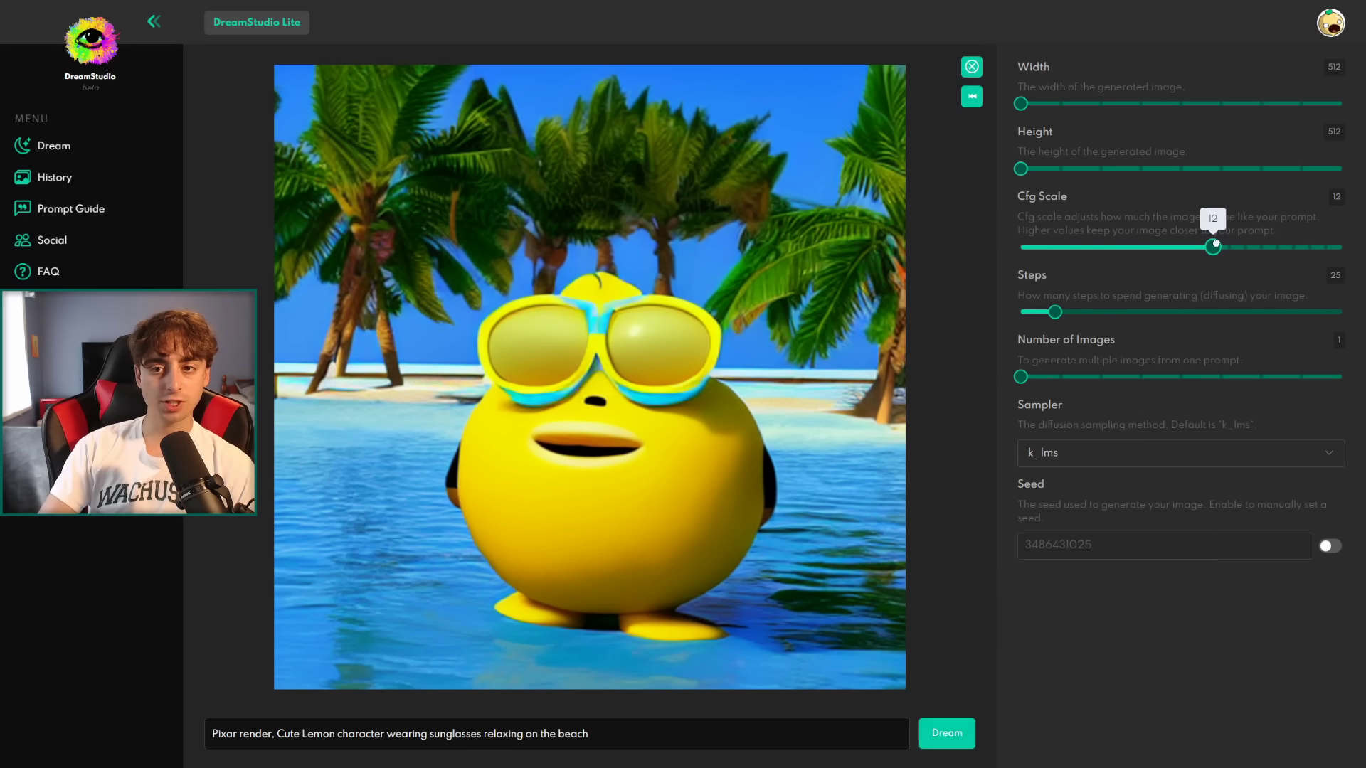
{"action": "left_click", "coordinate": [947, 733]}
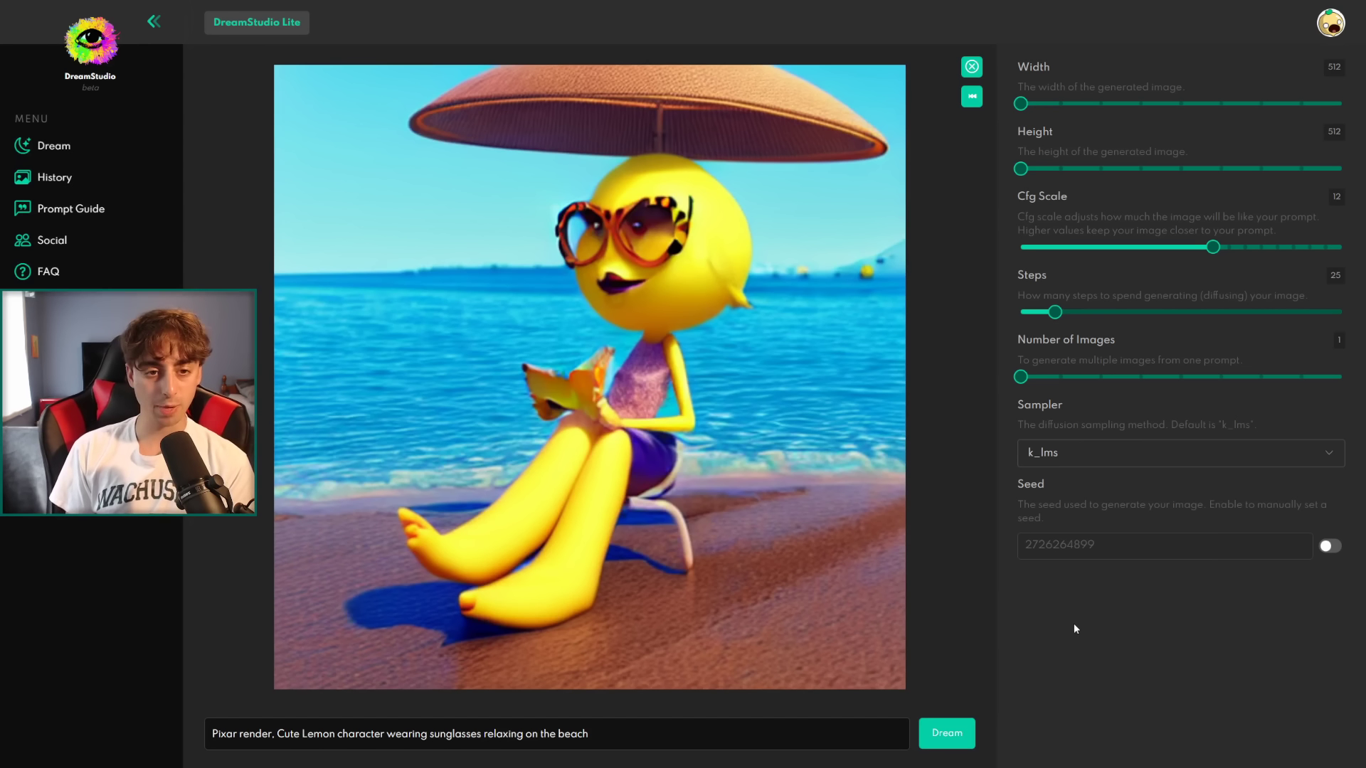
{"action": "left_click_drag", "start_coordinate": [1213, 247], "coordinate": [1342, 247]}
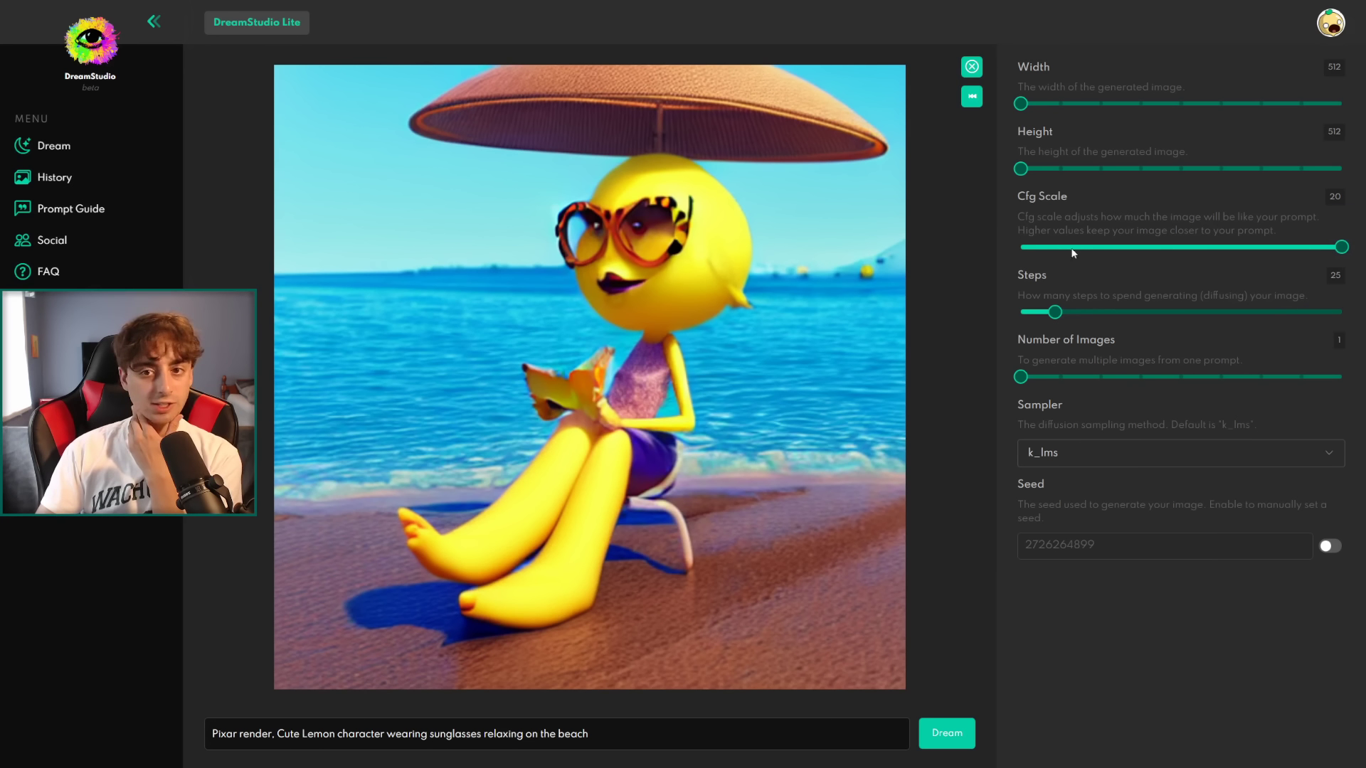
{"action": "left_click", "coordinate": [947, 733]}
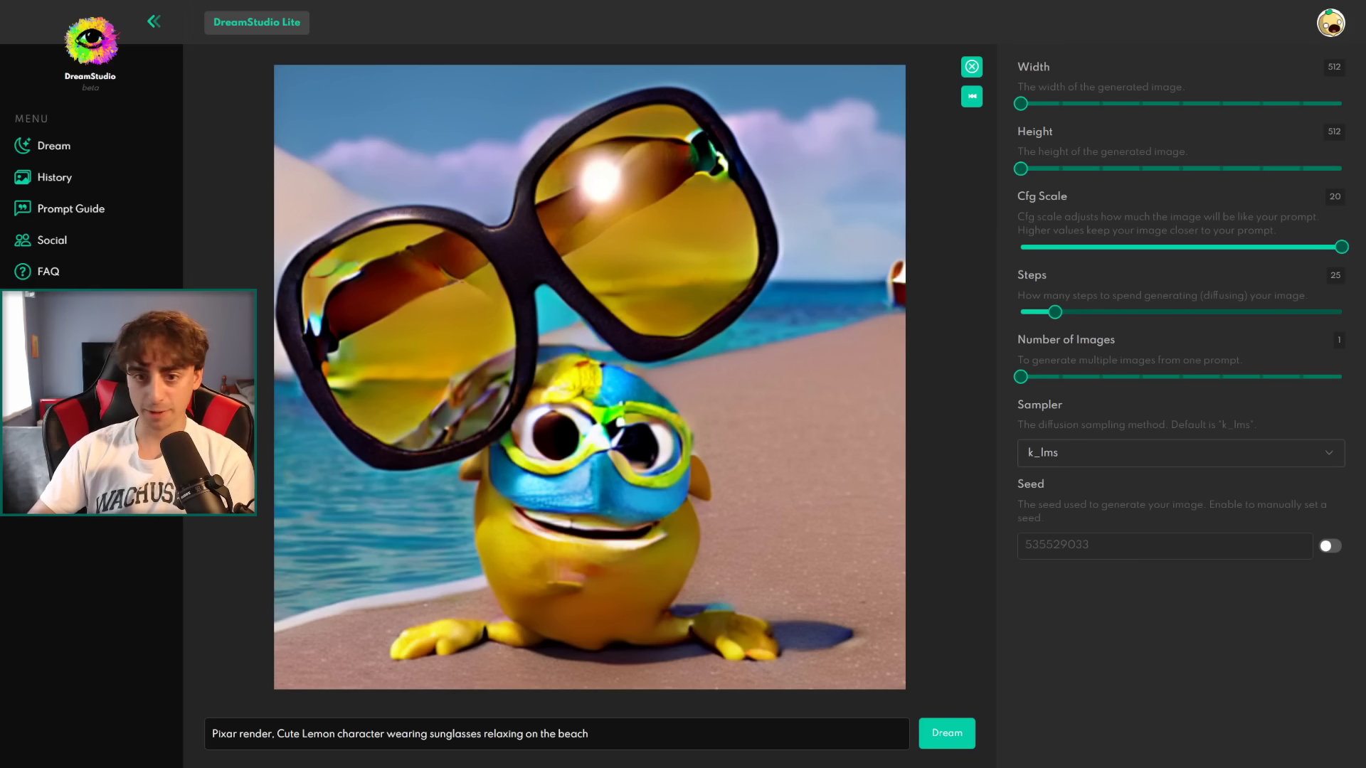
{"action": "left_click_drag", "start_coordinate": [1217, 255], "coordinate": [1245, 247]}
{"action": "left_click", "coordinate": [953, 737]}
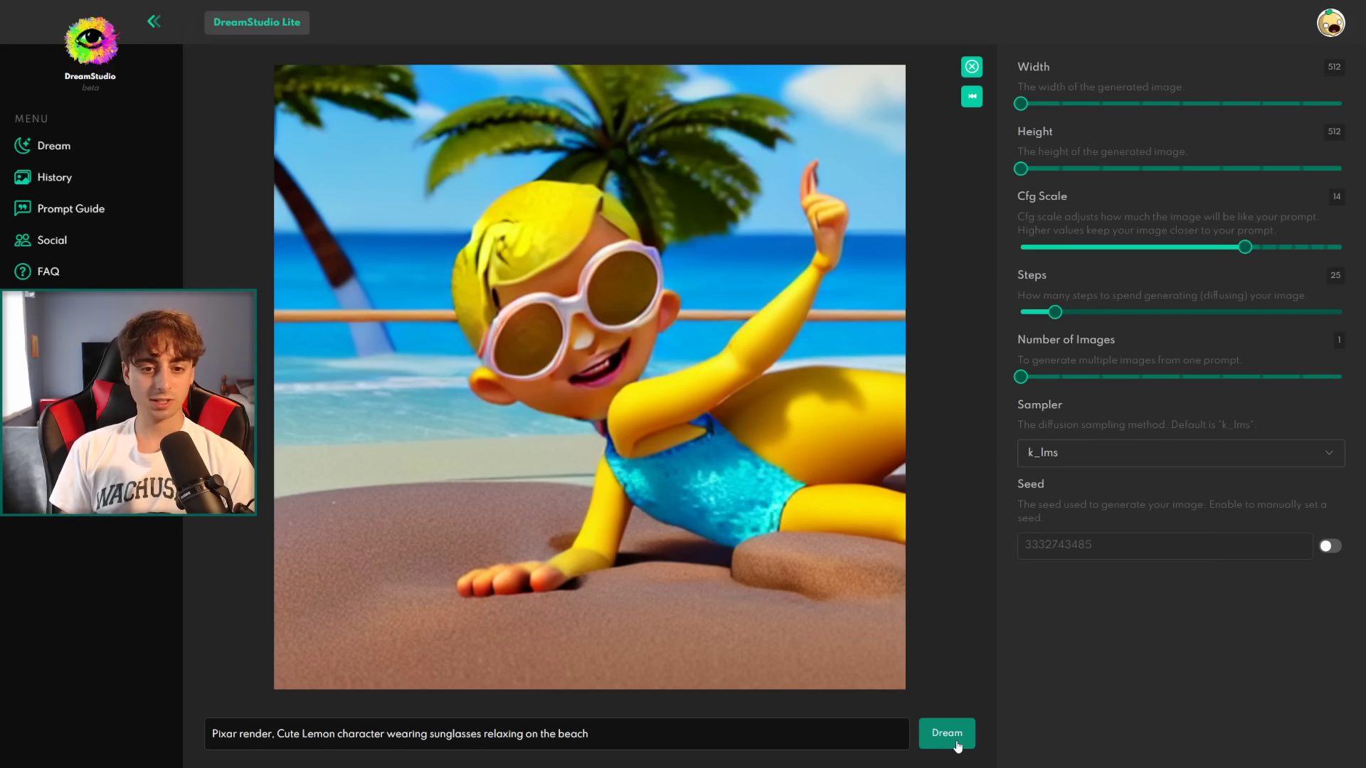
Generate an image at Cfg Scale 10, try a higher scale, and set the scale to 11
{"action": "left_click_drag", "start_coordinate": [1207, 248], "coordinate": [1192, 247]}
{"action": "left_click", "coordinate": [947, 734]}
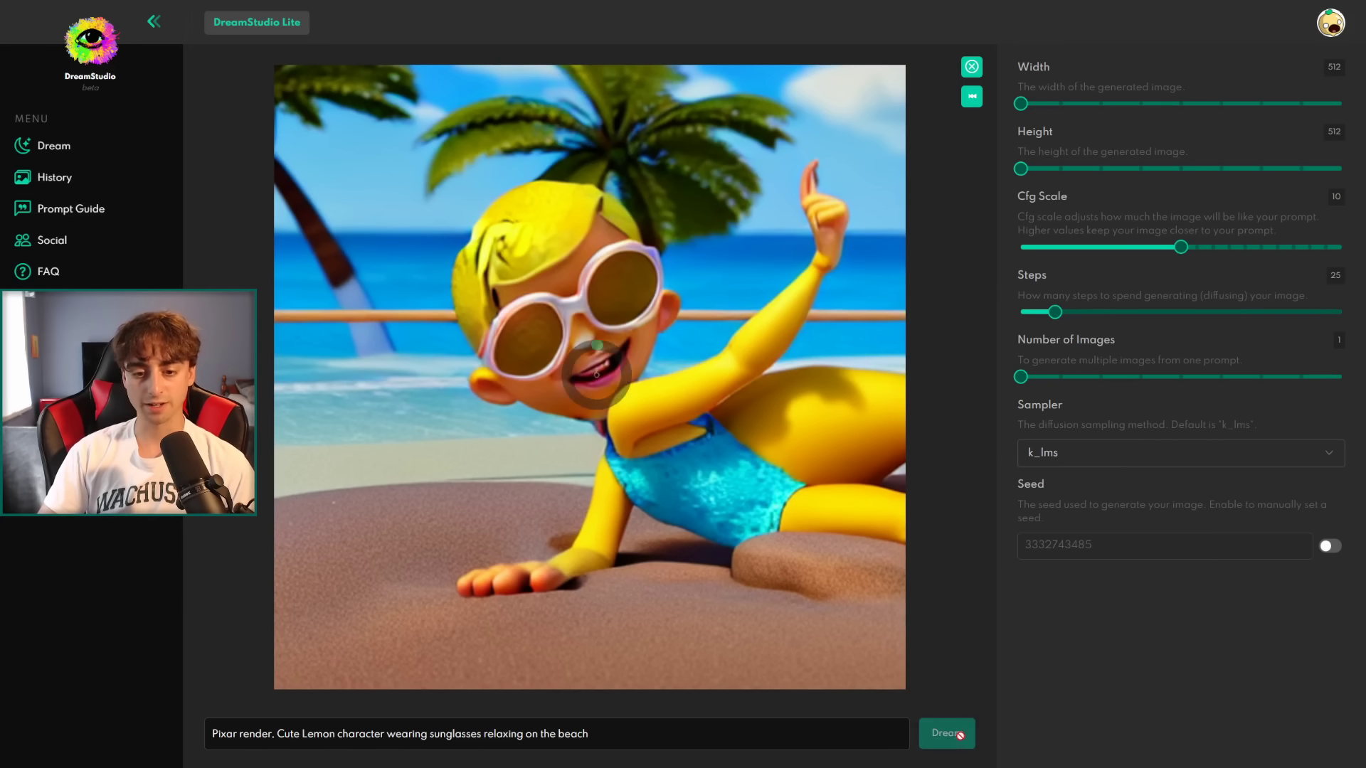
{"action": "left_click_drag", "start_coordinate": [1181, 246], "coordinate": [1212, 247]}
{"action": "left_click", "coordinate": [947, 734]}
{"action": "left_click_drag", "start_coordinate": [1213, 247], "coordinate": [1197, 247]}
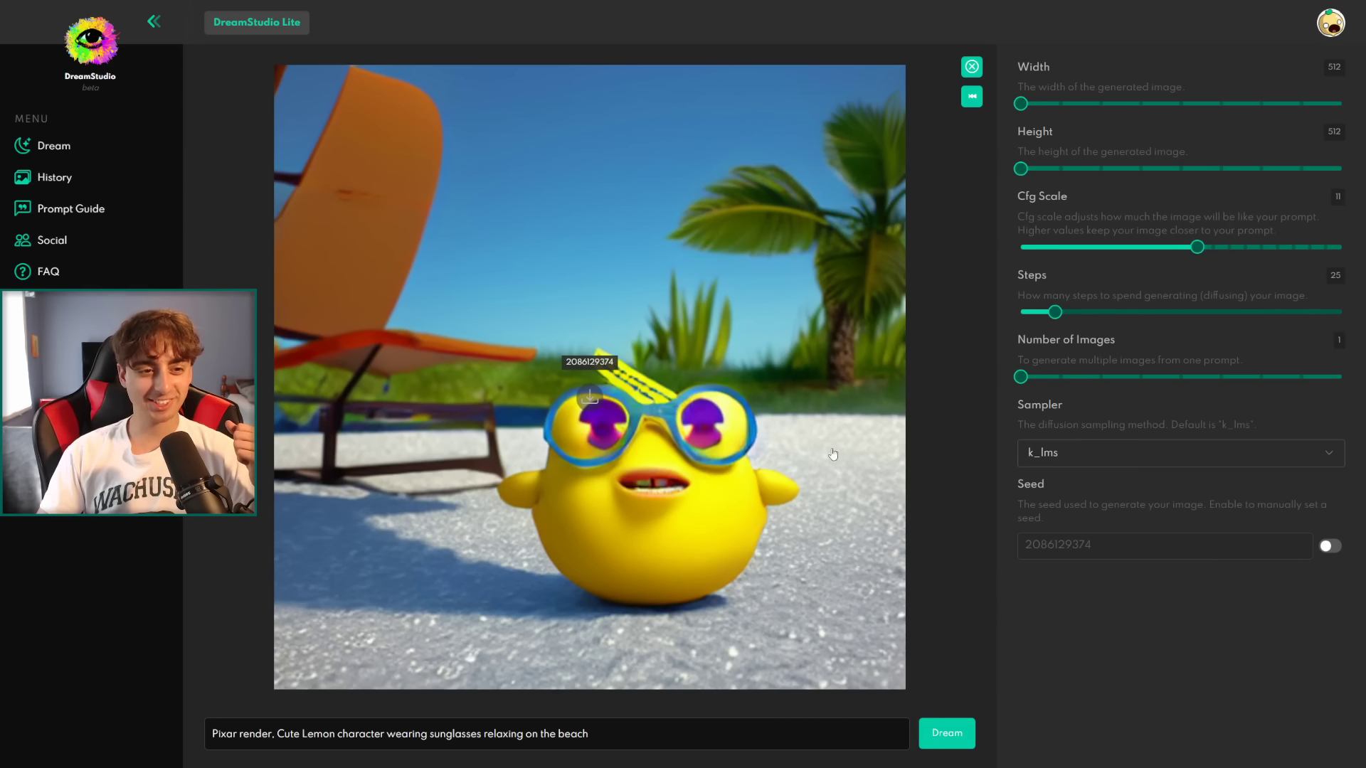
Open the generated lemon image with the beach chair on its own, inspect it enlarged, and return to the generator
{"action": "mouse_move", "coordinate": [791, 576]}
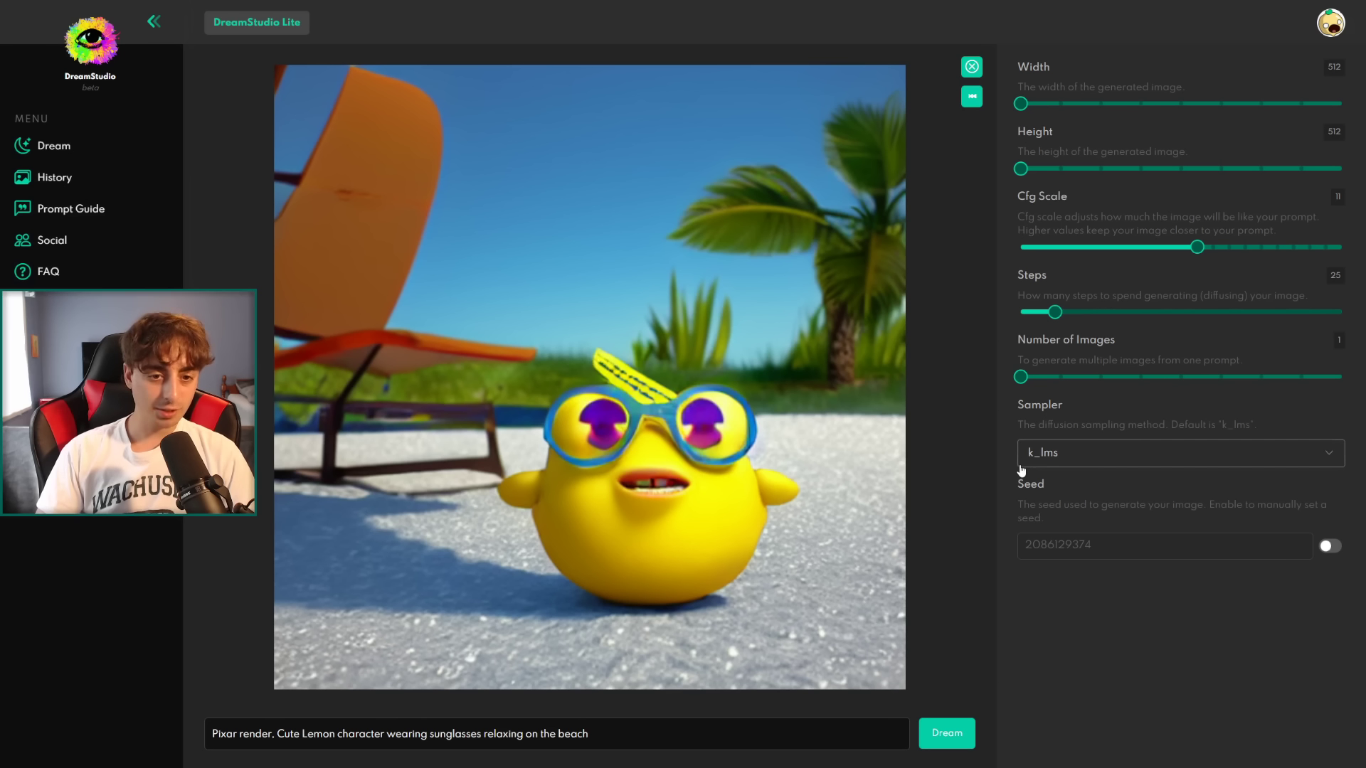
{"action": "mouse_move", "coordinate": [573, 367]}
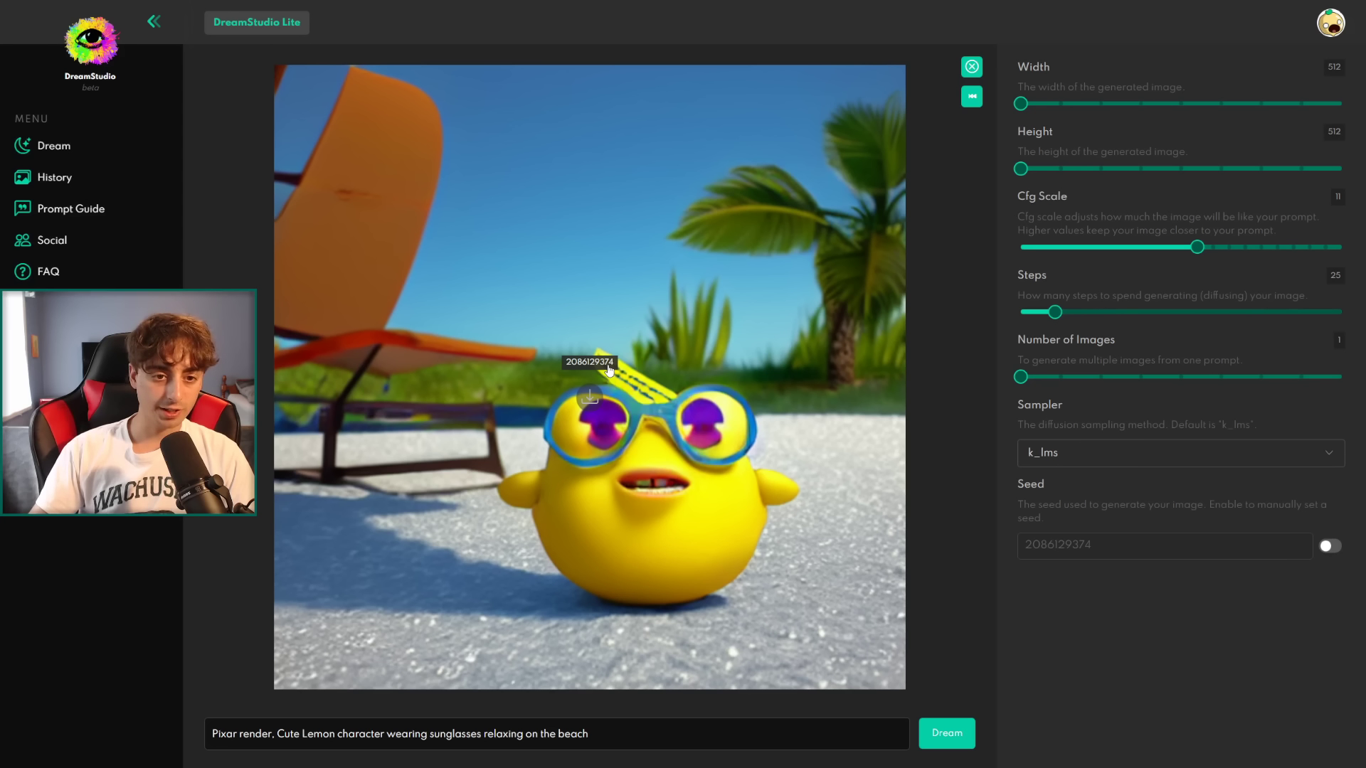
{"action": "left_click", "coordinate": [590, 411]}
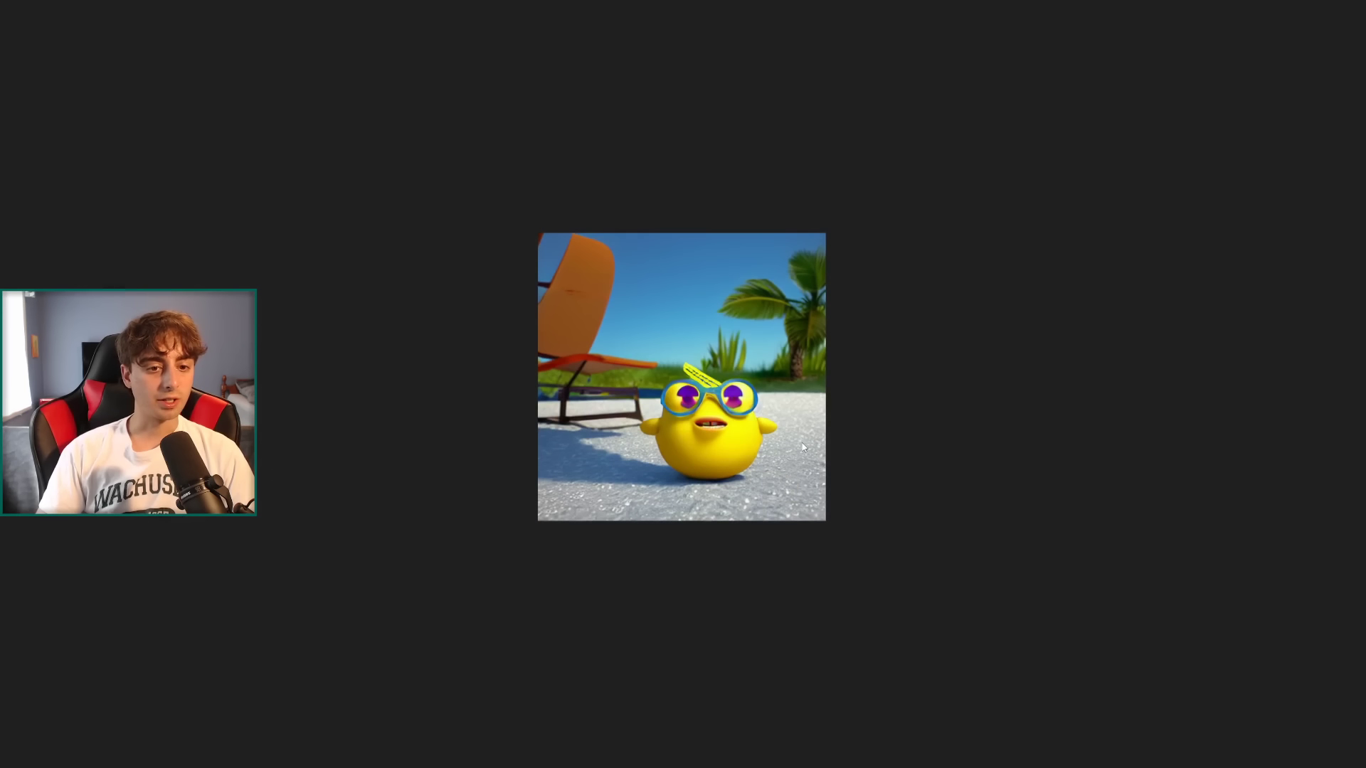
{"action": "left_click", "coordinate": [673, 414]}
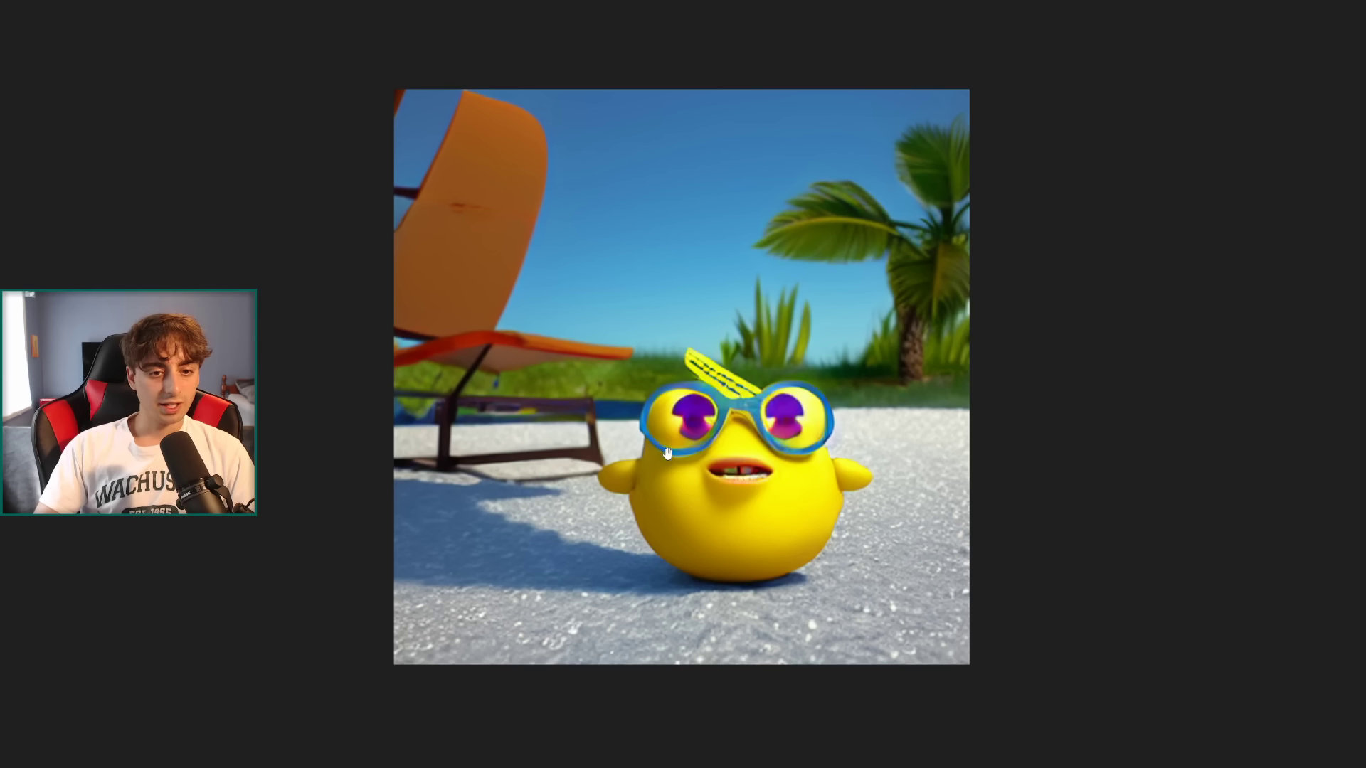
{"action": "left_click", "coordinate": [868, 419]}
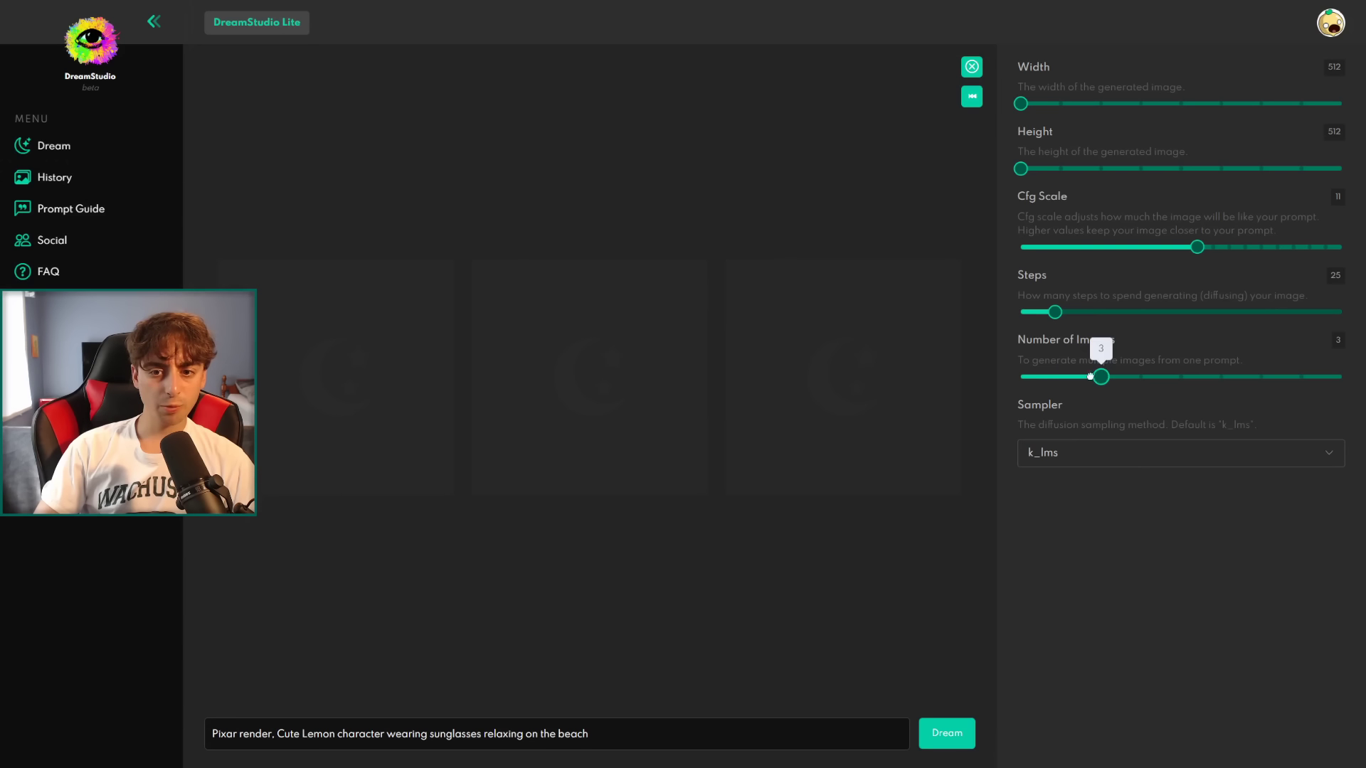
Set the number of images to 4 and generate them from the same lemon prompt
{"action": "left_click_drag", "start_coordinate": [1098, 377], "coordinate": [1141, 377]}
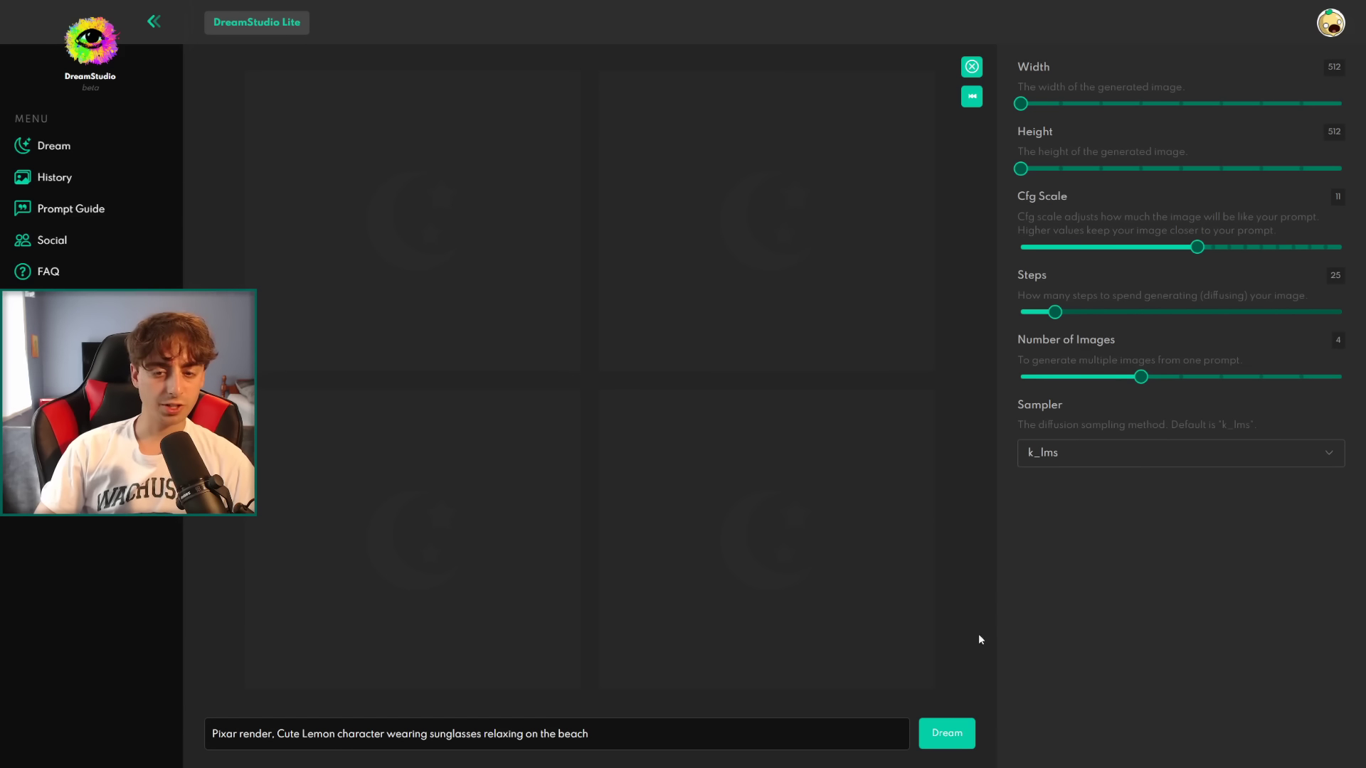
{"action": "left_click", "coordinate": [942, 726]}
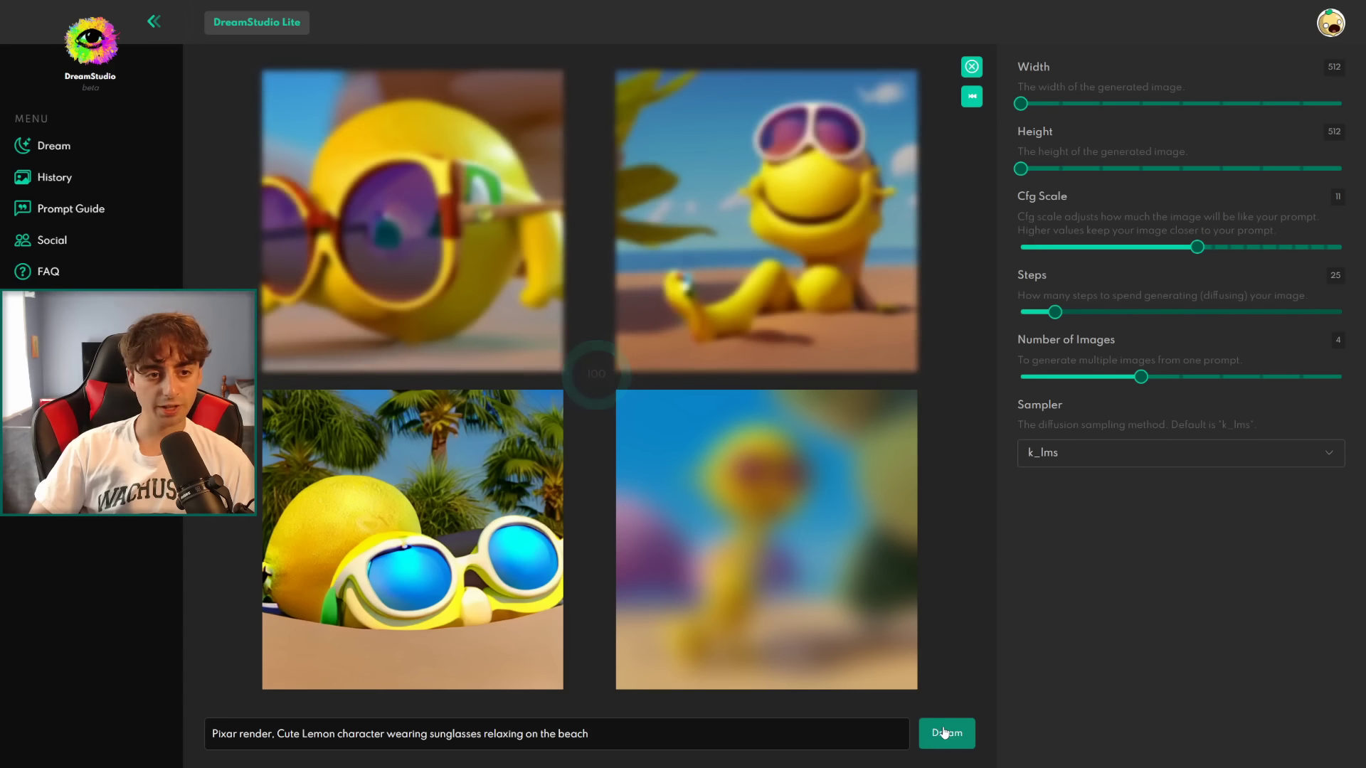
Lower the Cfg Scale to 9 and generate four images from the same lemon prompt
{"action": "mouse_move", "coordinate": [1198, 246]}
{"action": "left_click_drag", "start_coordinate": [1198, 247], "coordinate": [1167, 247]}
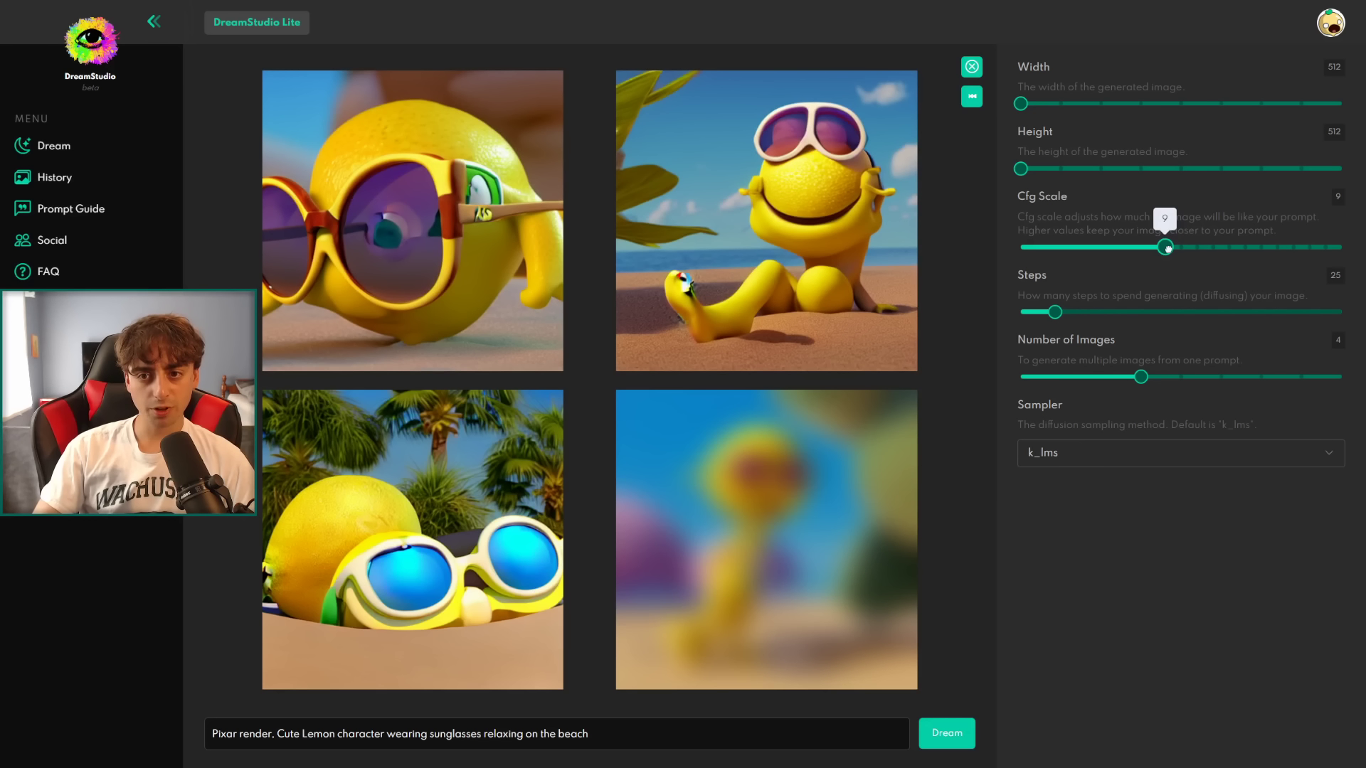
{"action": "left_click", "coordinate": [937, 729]}
Generate two lemon images with 40 steps and a width of 768
{"action": "mouse_move", "coordinate": [1056, 314]}
{"action": "left_click_drag", "start_coordinate": [1058, 315], "coordinate": [1091, 312]}
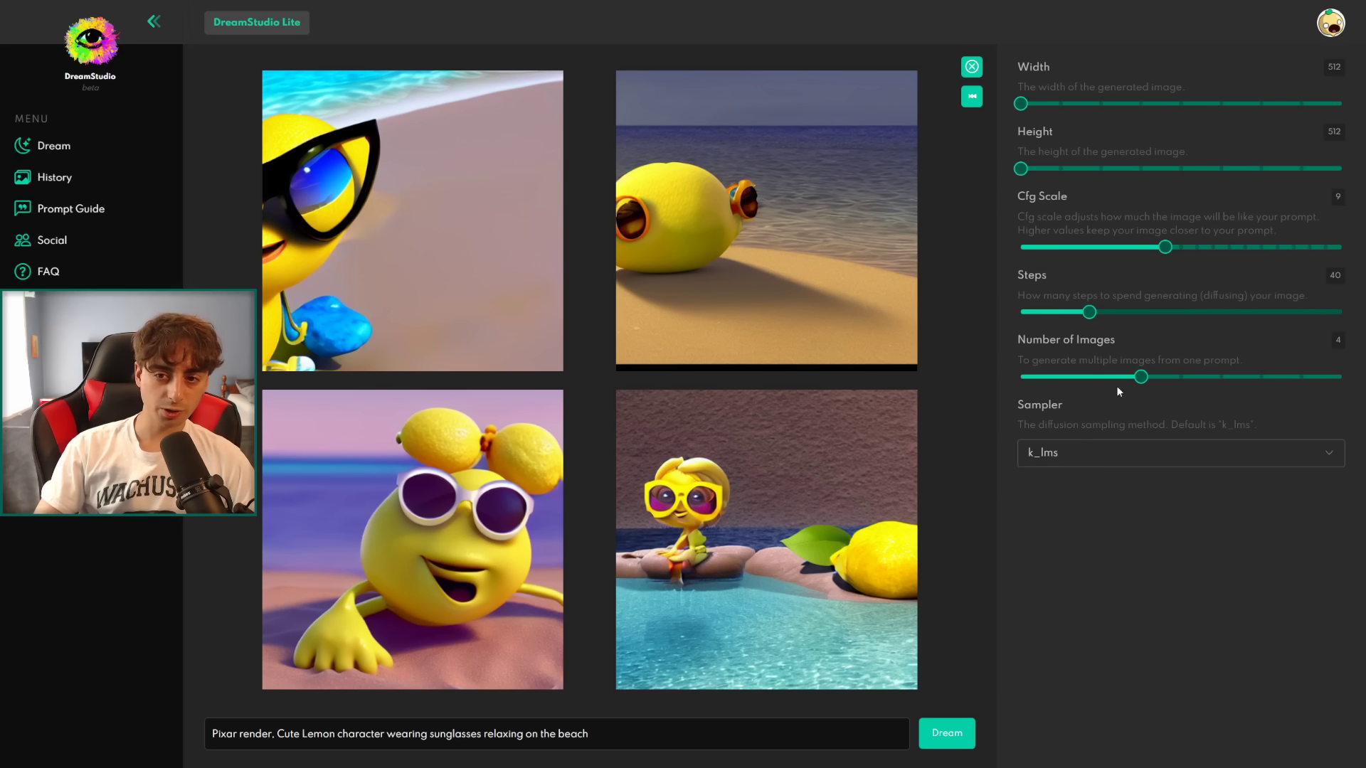
{"action": "left_click_drag", "start_coordinate": [1141, 377], "coordinate": [1061, 377]}
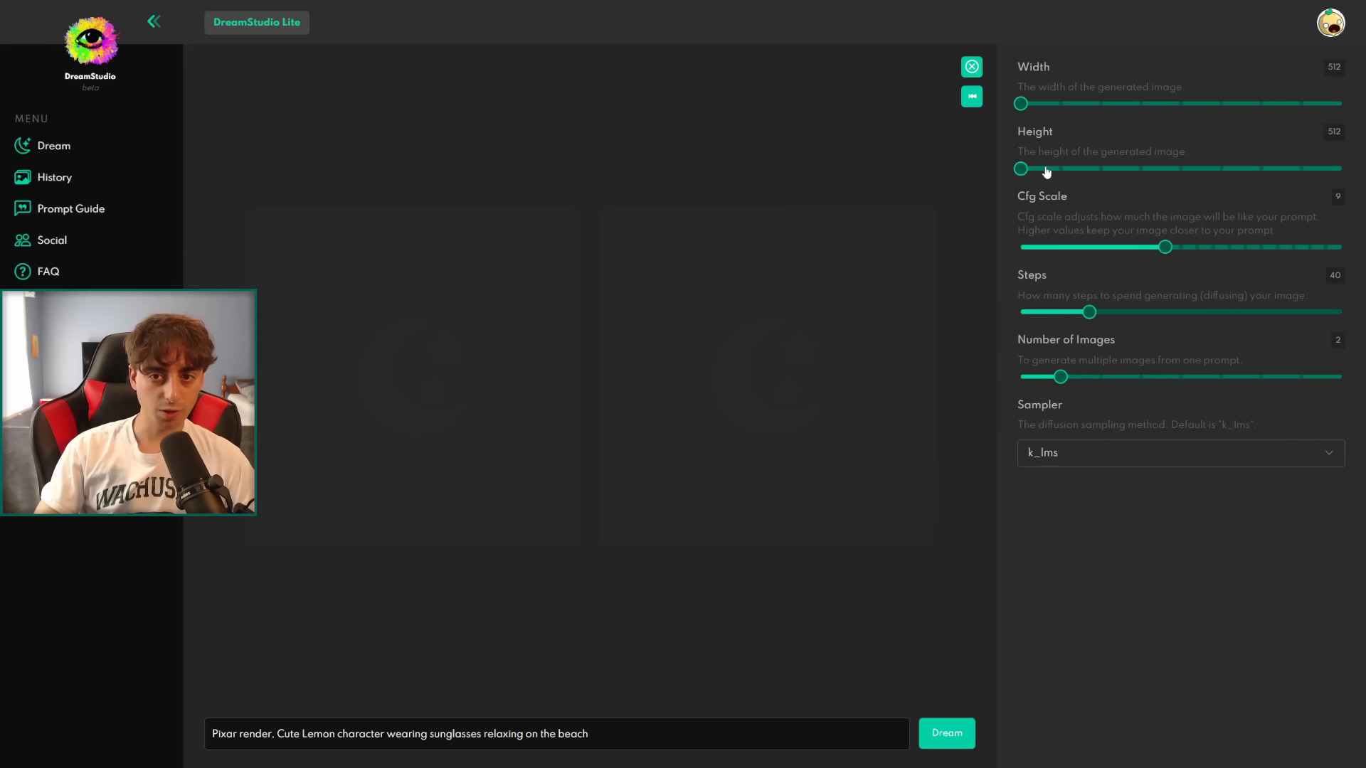
{"action": "left_click_drag", "start_coordinate": [1022, 103], "coordinate": [1101, 104]}
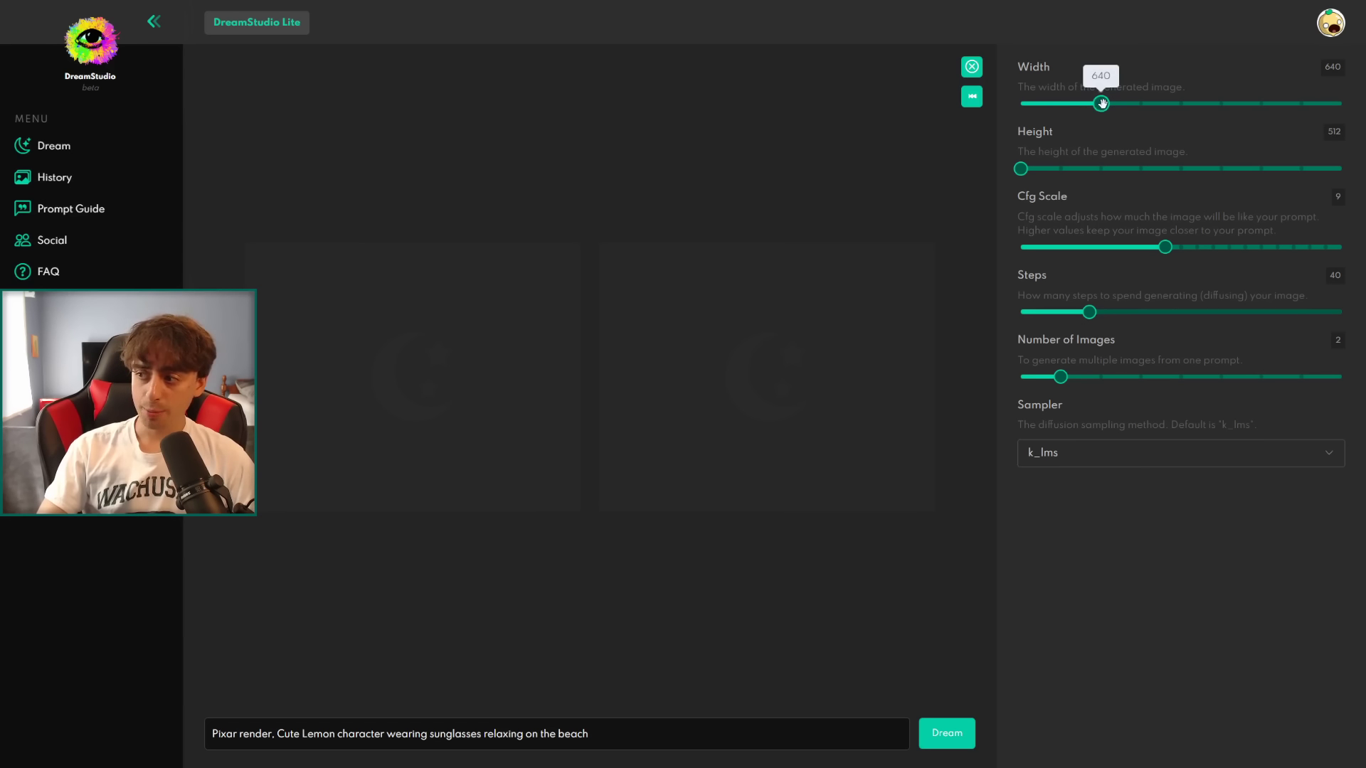
{"action": "left_click_drag", "start_coordinate": [1103, 103], "coordinate": [1172, 108]}
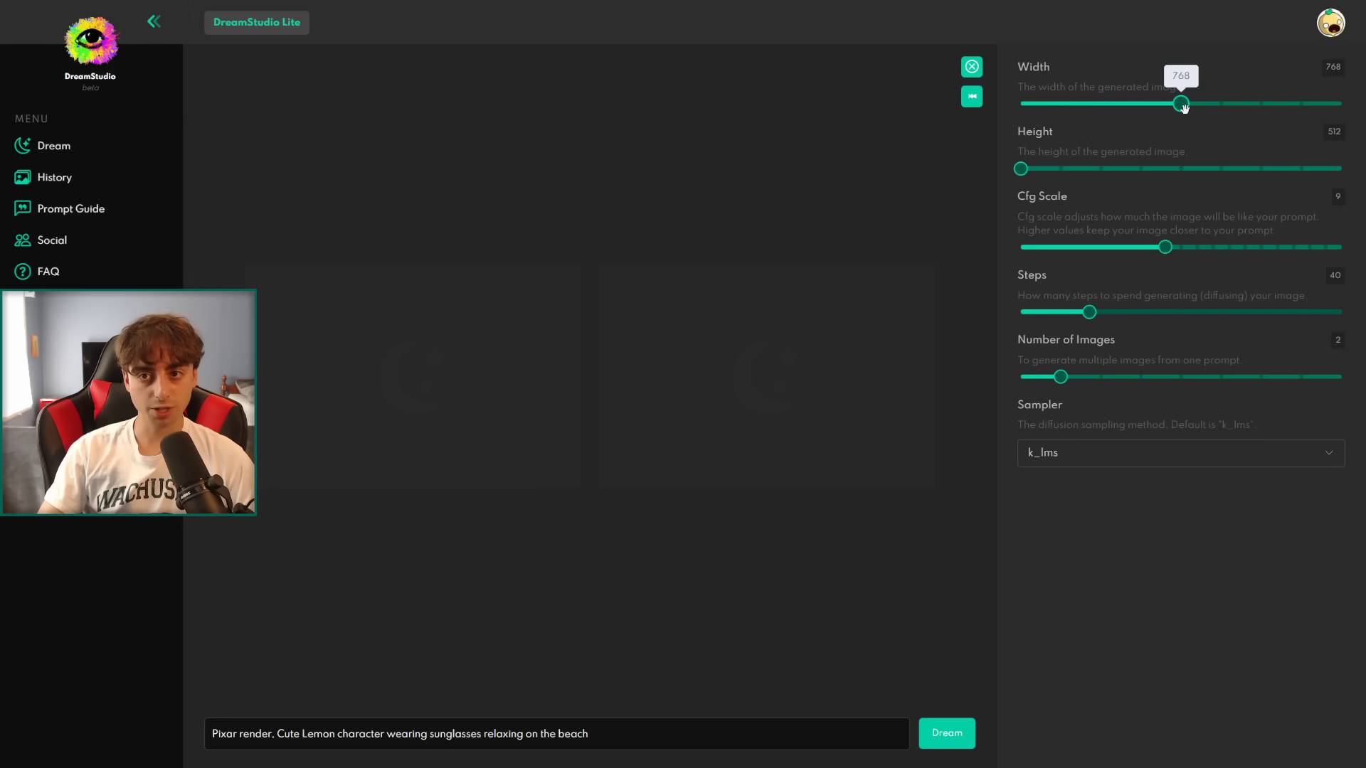
{"action": "left_click", "coordinate": [934, 734]}
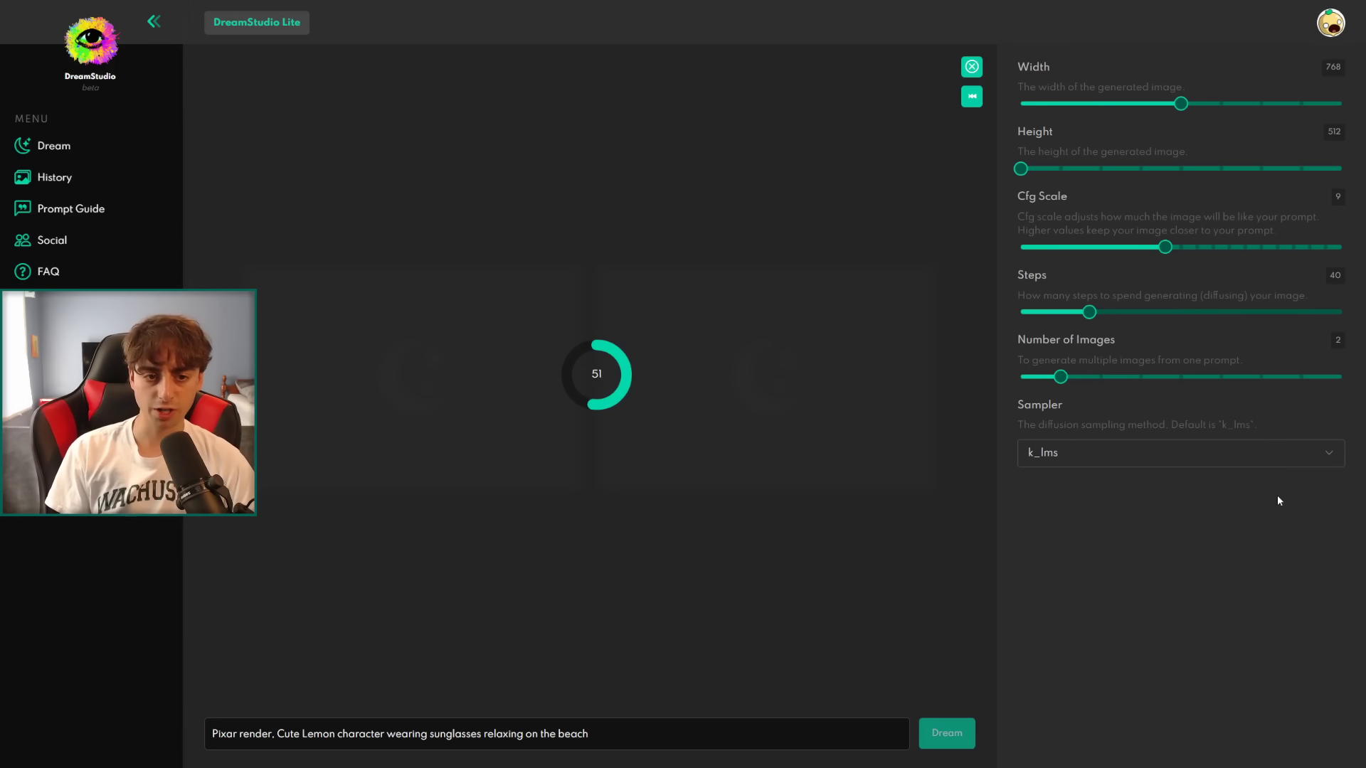
{"action": "mouse_move", "coordinate": [813, 396]}
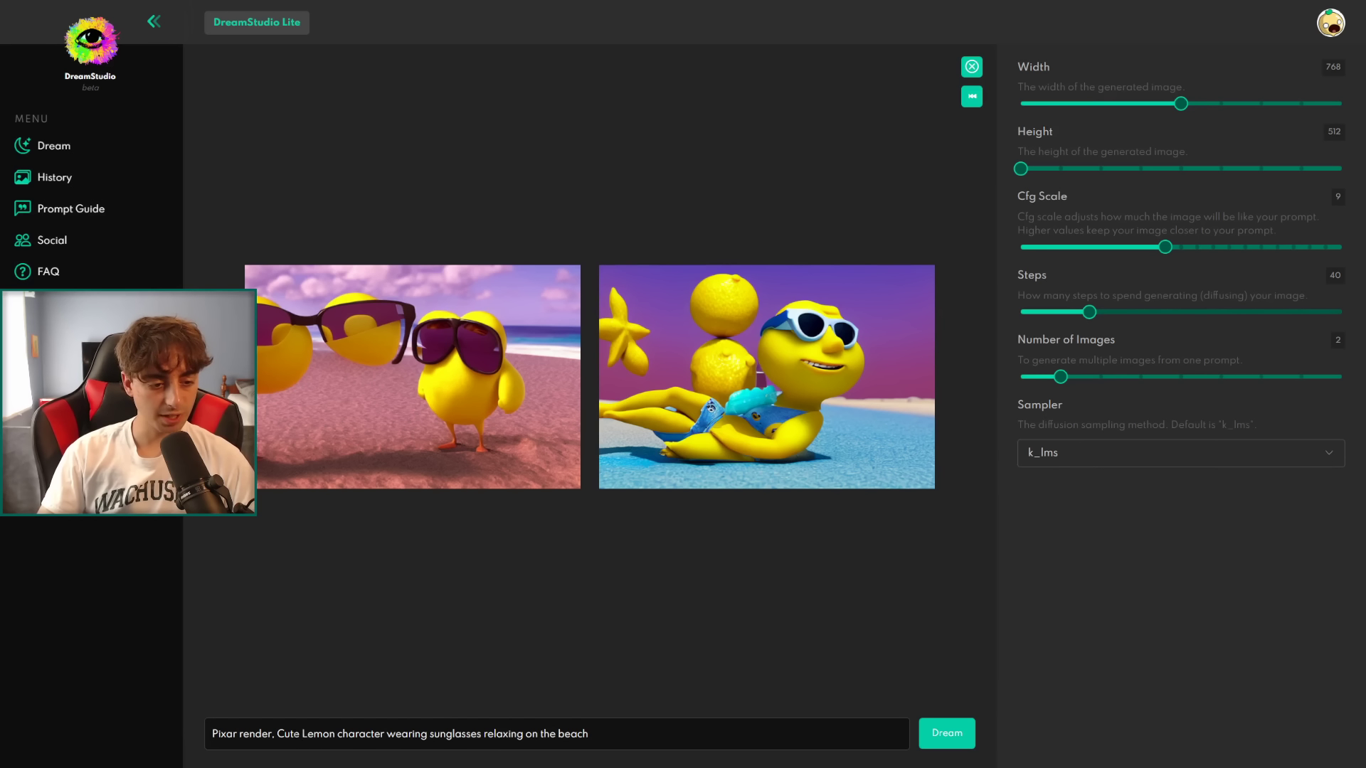
Add "Simplistic" before "Lemon" and "bodied" before "character" in the prompt
{"action": "left_click", "coordinate": [302, 733]}
{"action": "type", "text": "Simplis"}
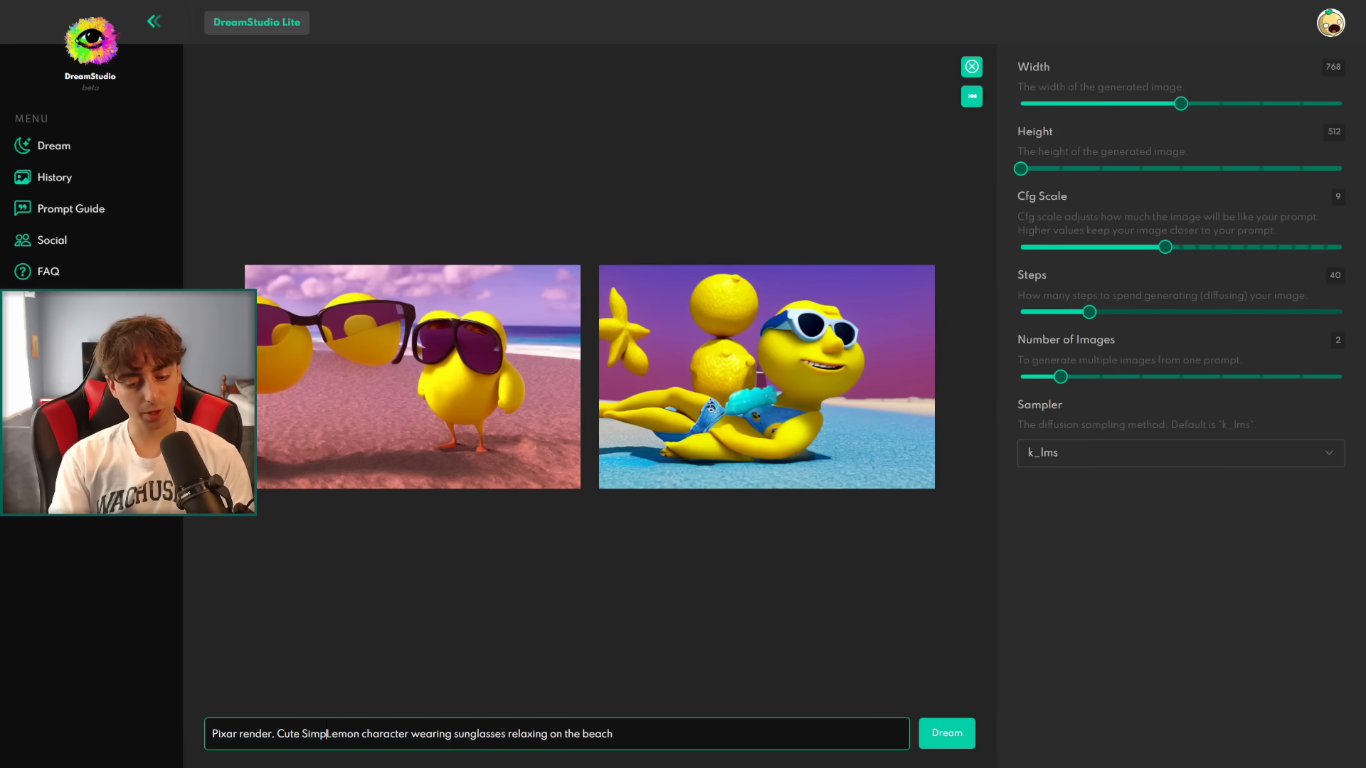
{"action": "type", "text": "tic"}
{"action": "key", "text": "ctrl+Right"}
{"action": "type", "text": "bodied"}
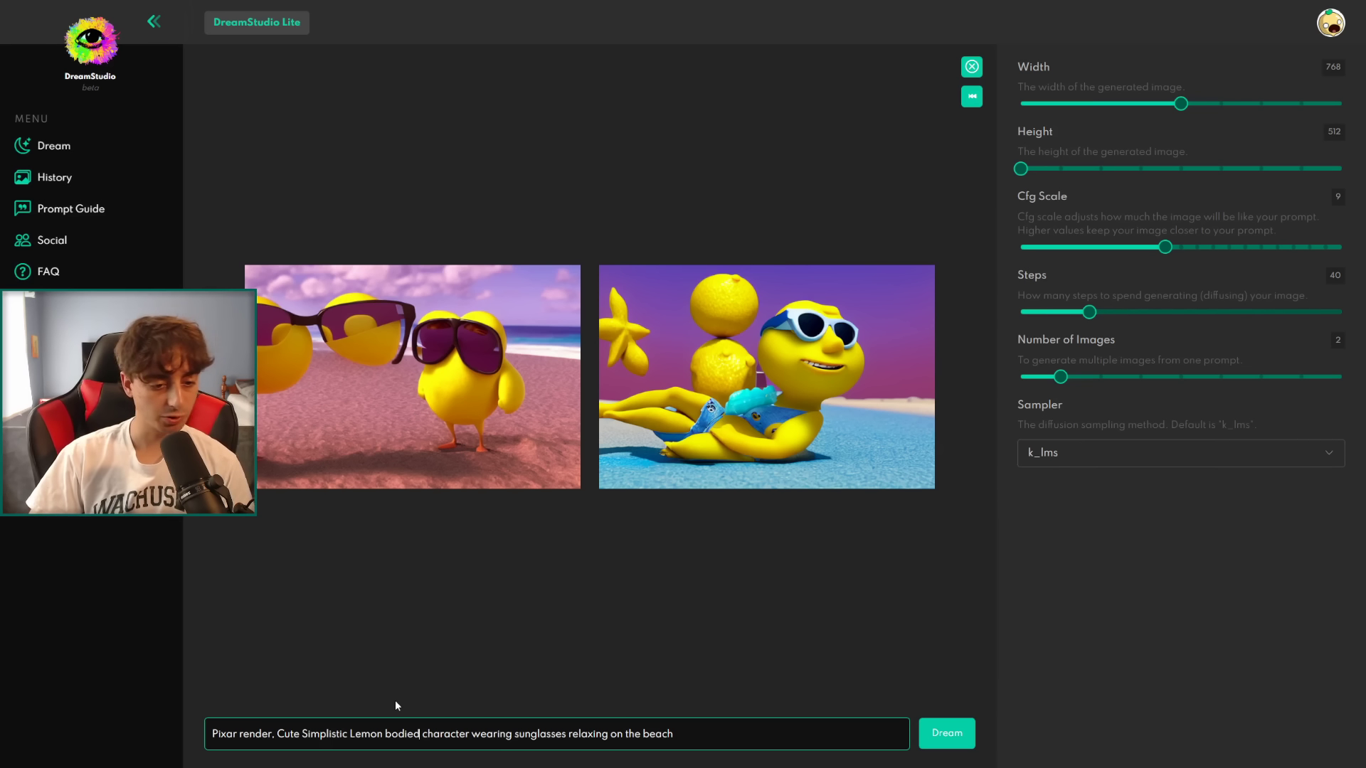
Reword the prompt's ending to "character, they are wearing sunglasses and standing on the beach" and generate the images
{"action": "key", "text": "ctrl+Right"}
{"action": "type", "text": ", they are"}
{"action": "key", "text": "ctrl+Right"}
{"action": "key", "text": "ctrl+Right"}
{"action": "key", "text": "ctrl+Right"}
{"action": "key", "text": "ctrl+shift+Right"}
{"action": "type", "text": "and sto"}
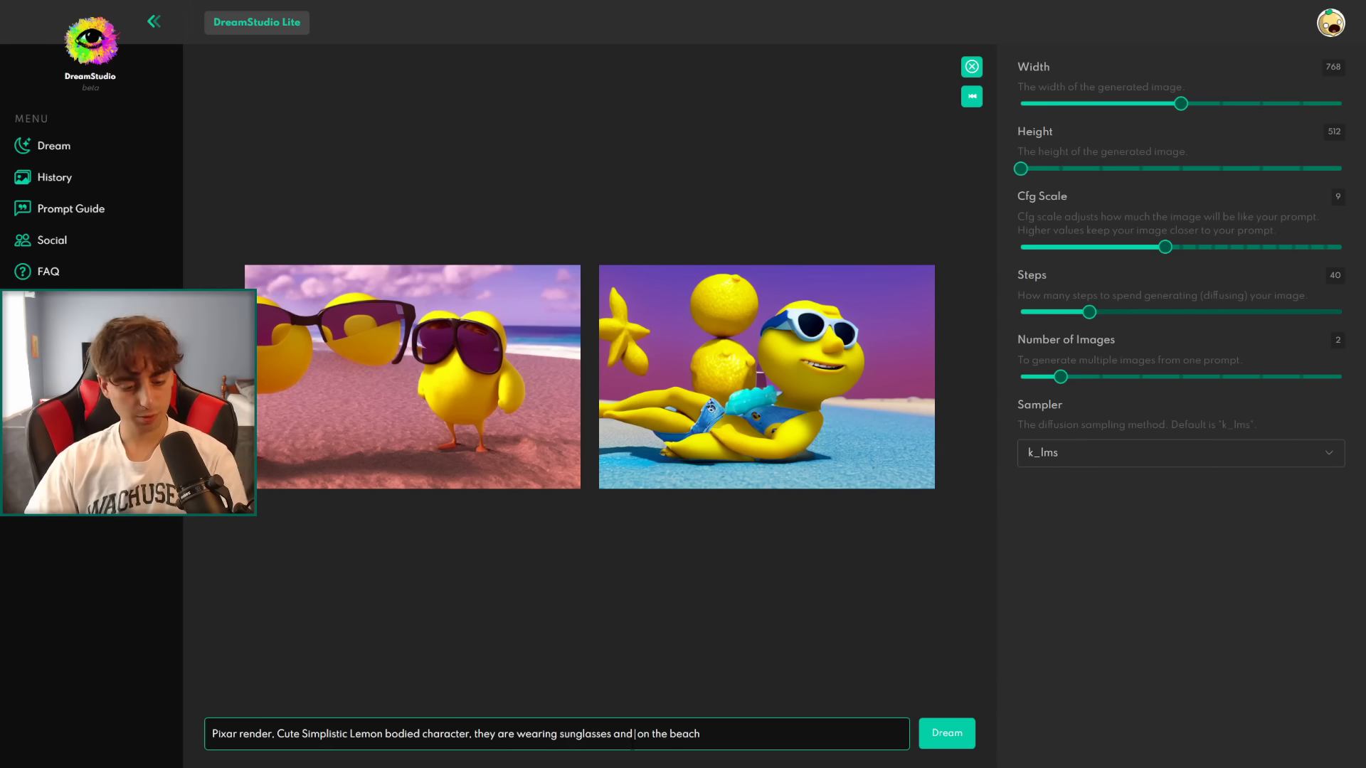
{"action": "type", "text": "ng"}
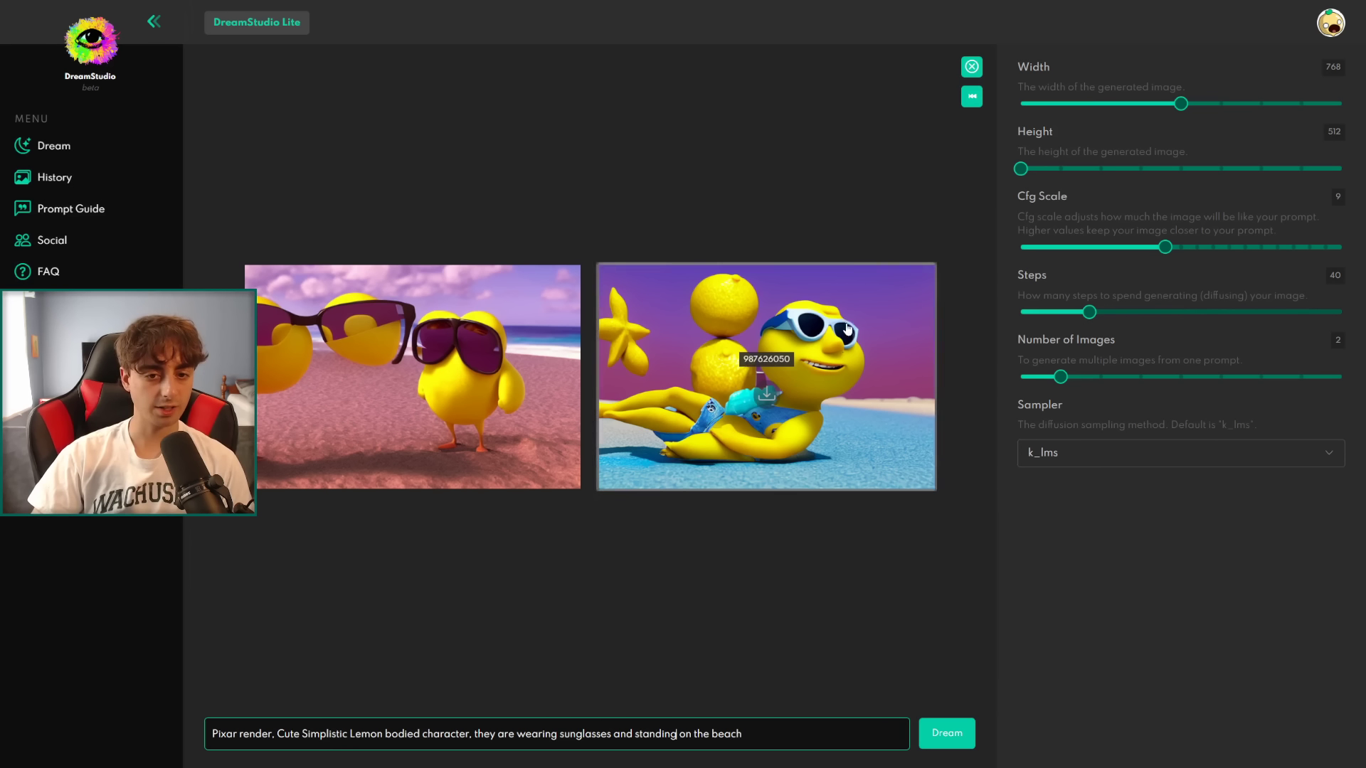
{"action": "left_click", "coordinate": [840, 734]}
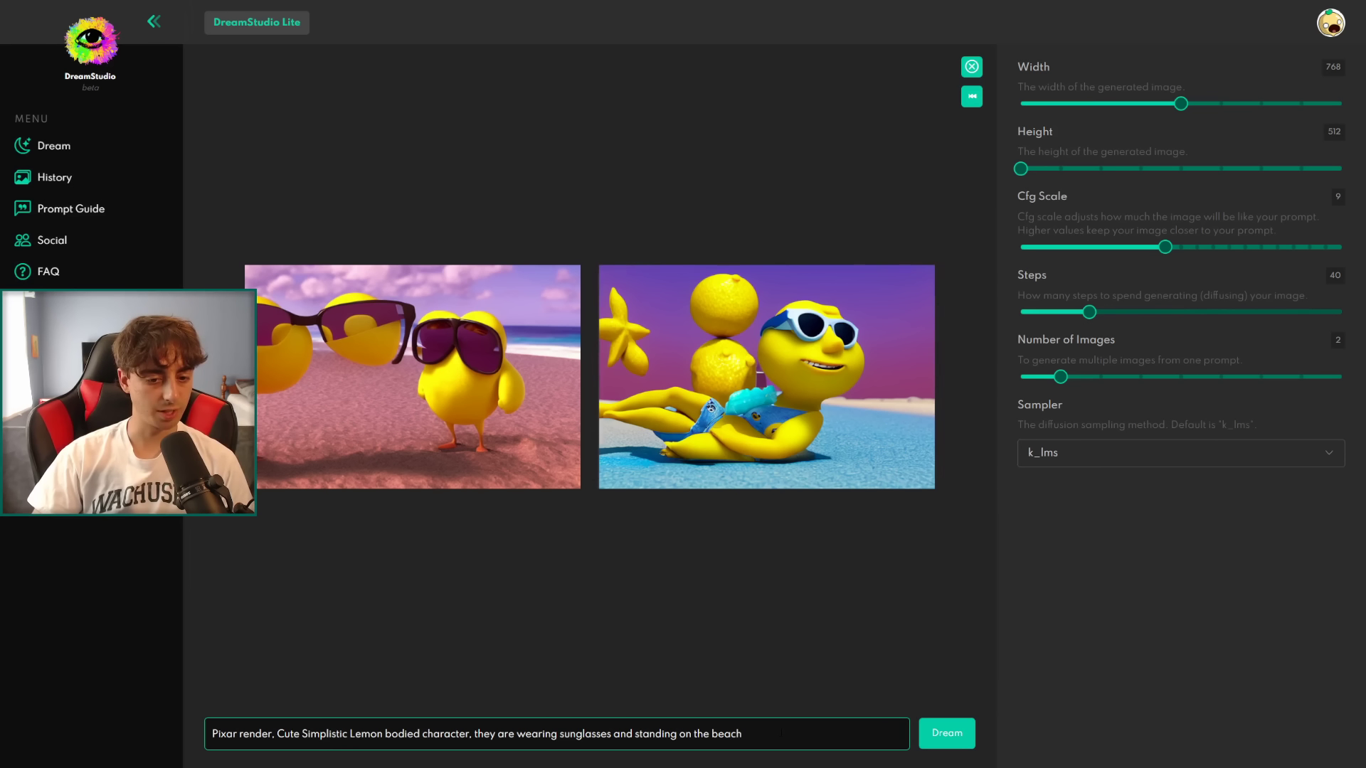
{"action": "left_click", "coordinate": [944, 734]}
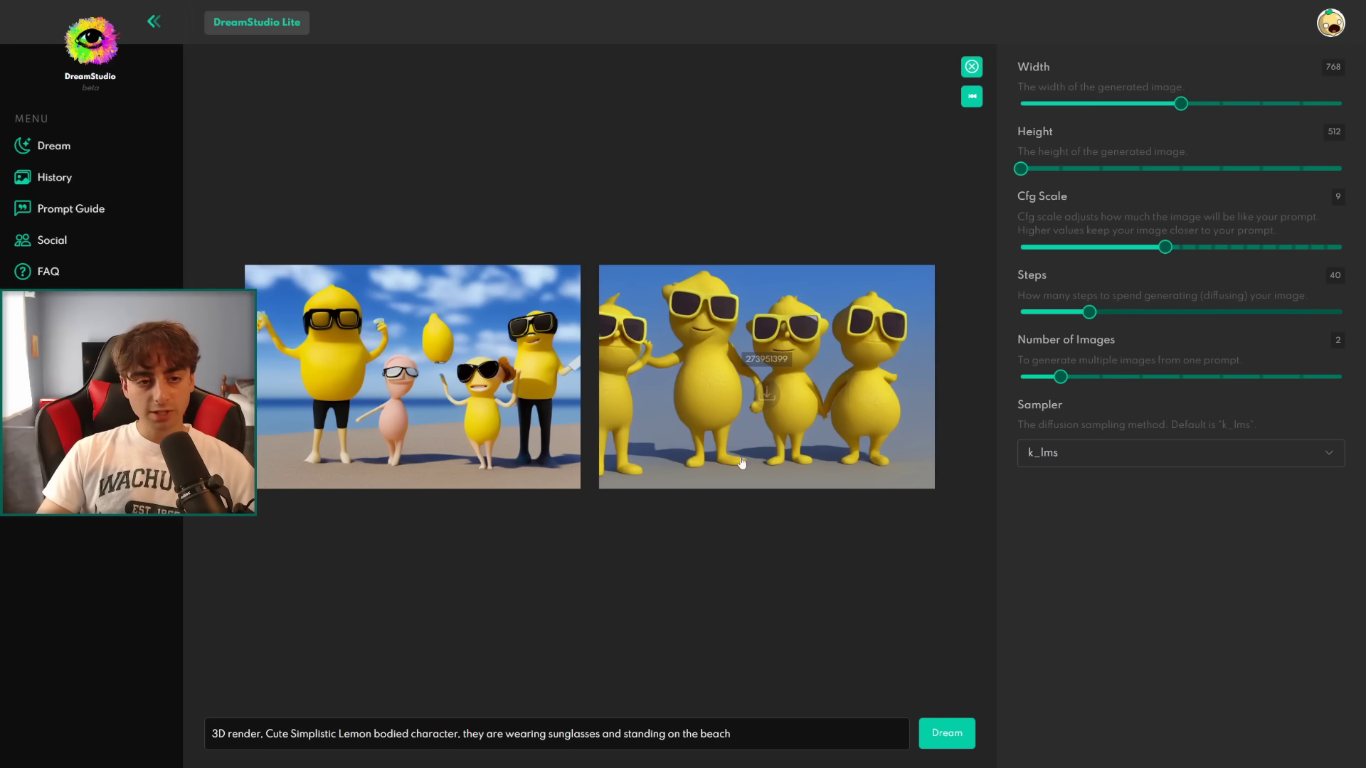
Set the image width to 512 and the height to 640
{"action": "mouse_move", "coordinate": [678, 477]}
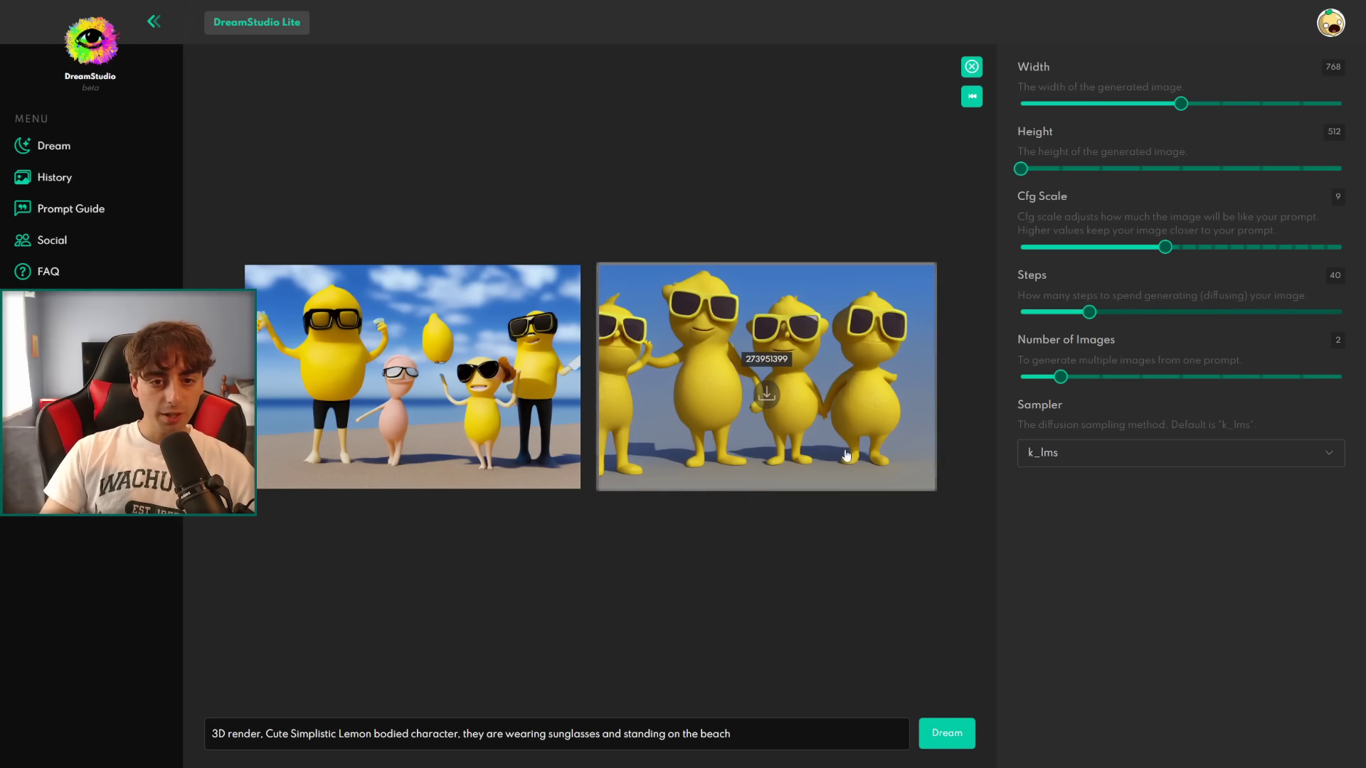
{"action": "left_click_drag", "start_coordinate": [1181, 103], "coordinate": [1021, 103]}
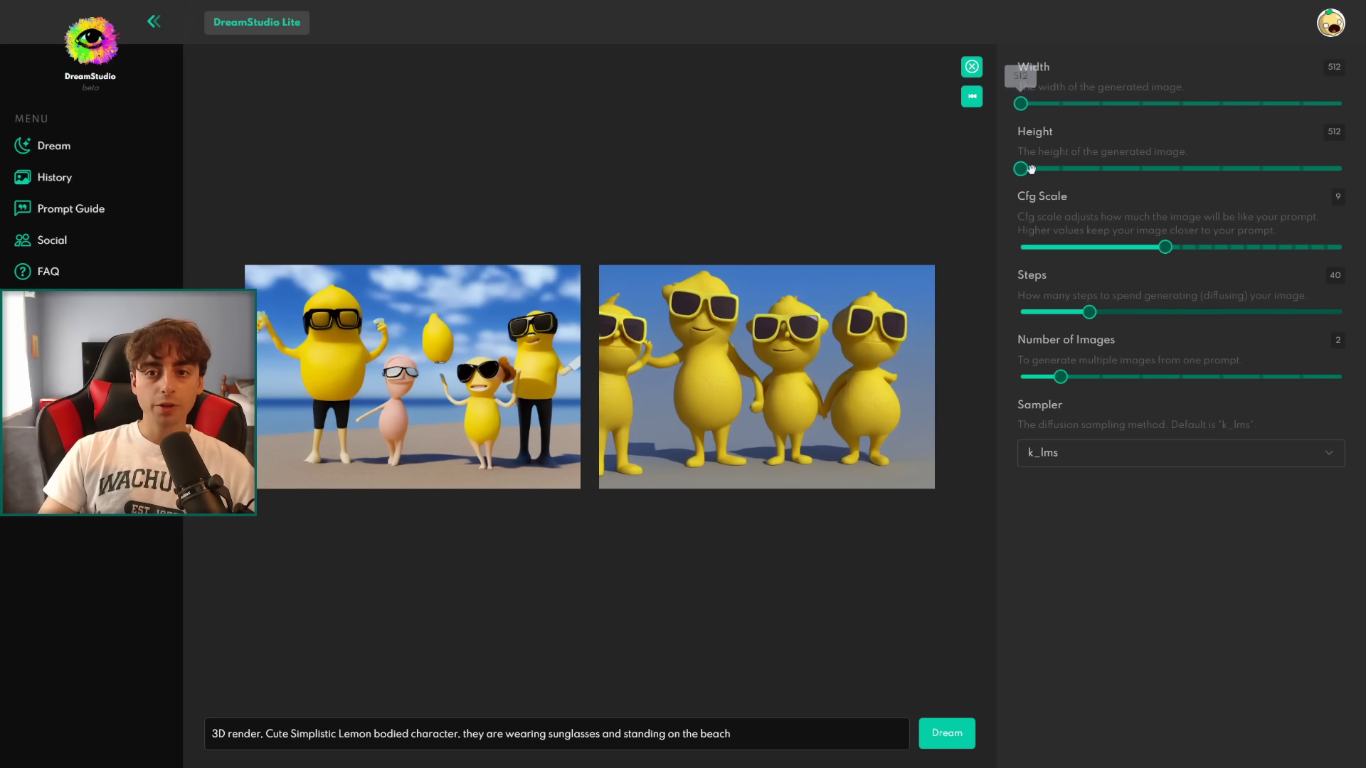
{"action": "mouse_move", "coordinate": [1020, 169]}
{"action": "left_mouse_down"}
{"action": "mouse_move", "coordinate": [1130, 166]}
{"action": "mouse_move", "coordinate": [1101, 169]}
{"action": "left_mouse_up"}
Replace "3D render" at the start of the prompt with "portrait" and generate the images
{"action": "left_click", "coordinate": [261, 733]}
{"action": "key", "text": "BackSpace"}
{"action": "key", "text": "BackSpace"}
{"action": "key", "text": "BackSpace"}
{"action": "key", "text": "BackSpace"}
{"action": "key", "text": "BackSpace"}
{"action": "key", "text": "BackSpace"}
{"action": "key", "text": "BackSpace"}
{"action": "key", "text": "BackSpace"}
{"action": "key", "text": "BackSpace"}
{"action": "type", "text": "portrait"}
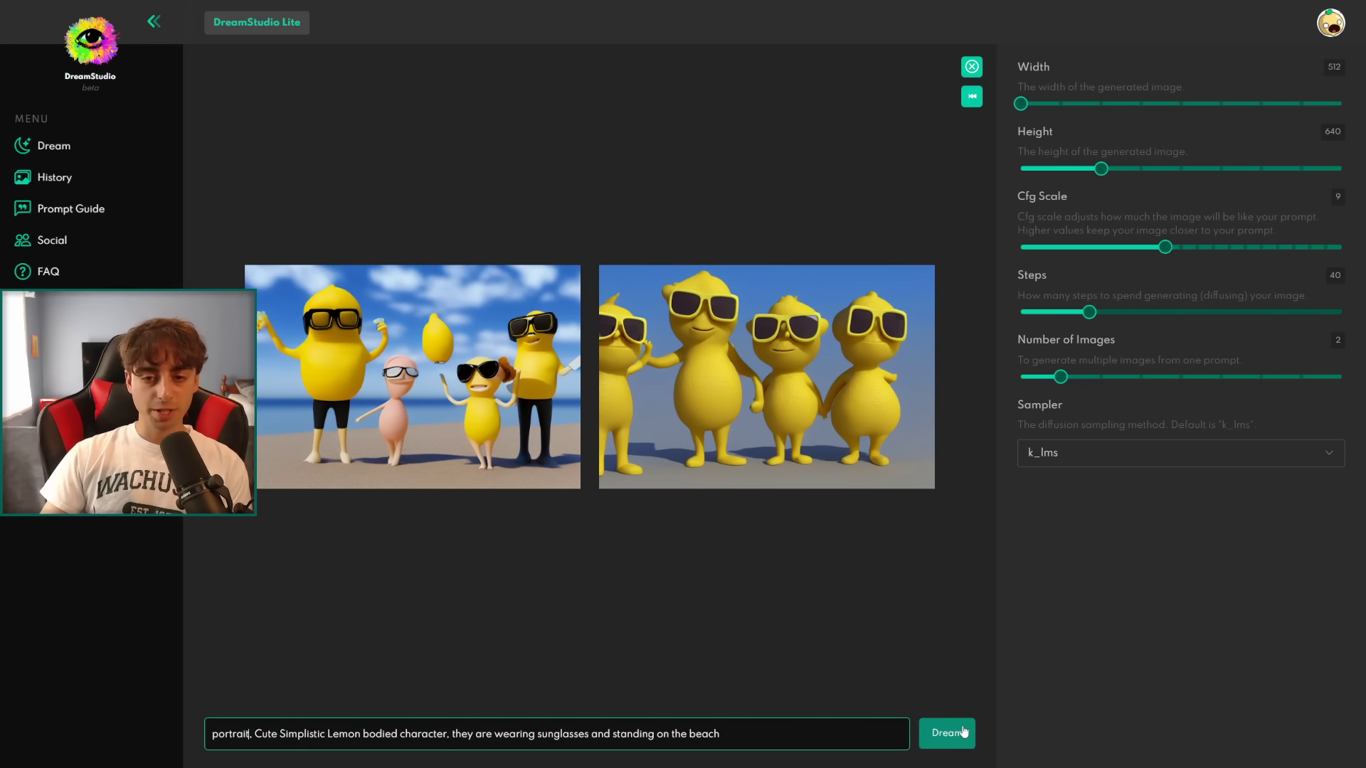
{"action": "left_click", "coordinate": [964, 732]}
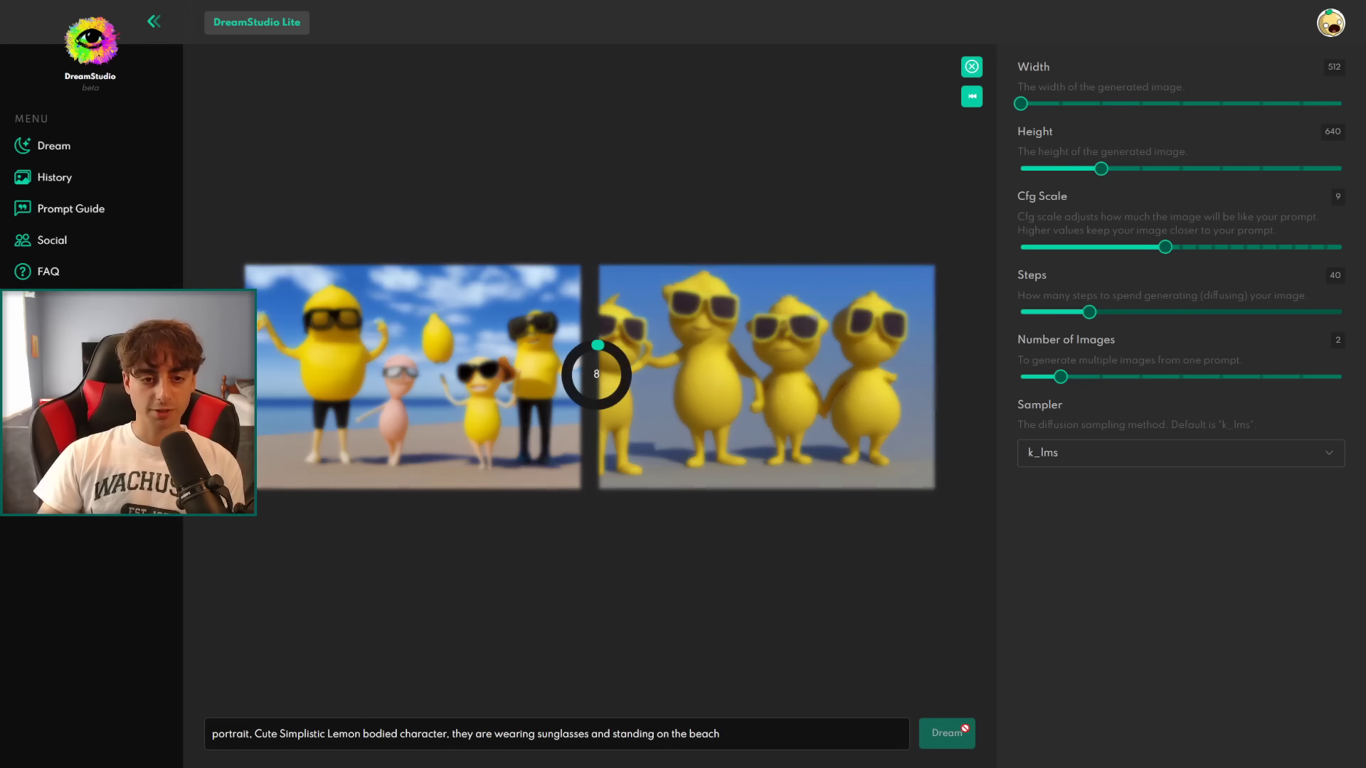
{"action": "mouse_move", "coordinate": [761, 539]}
{"action": "mouse_move", "coordinate": [541, 576]}
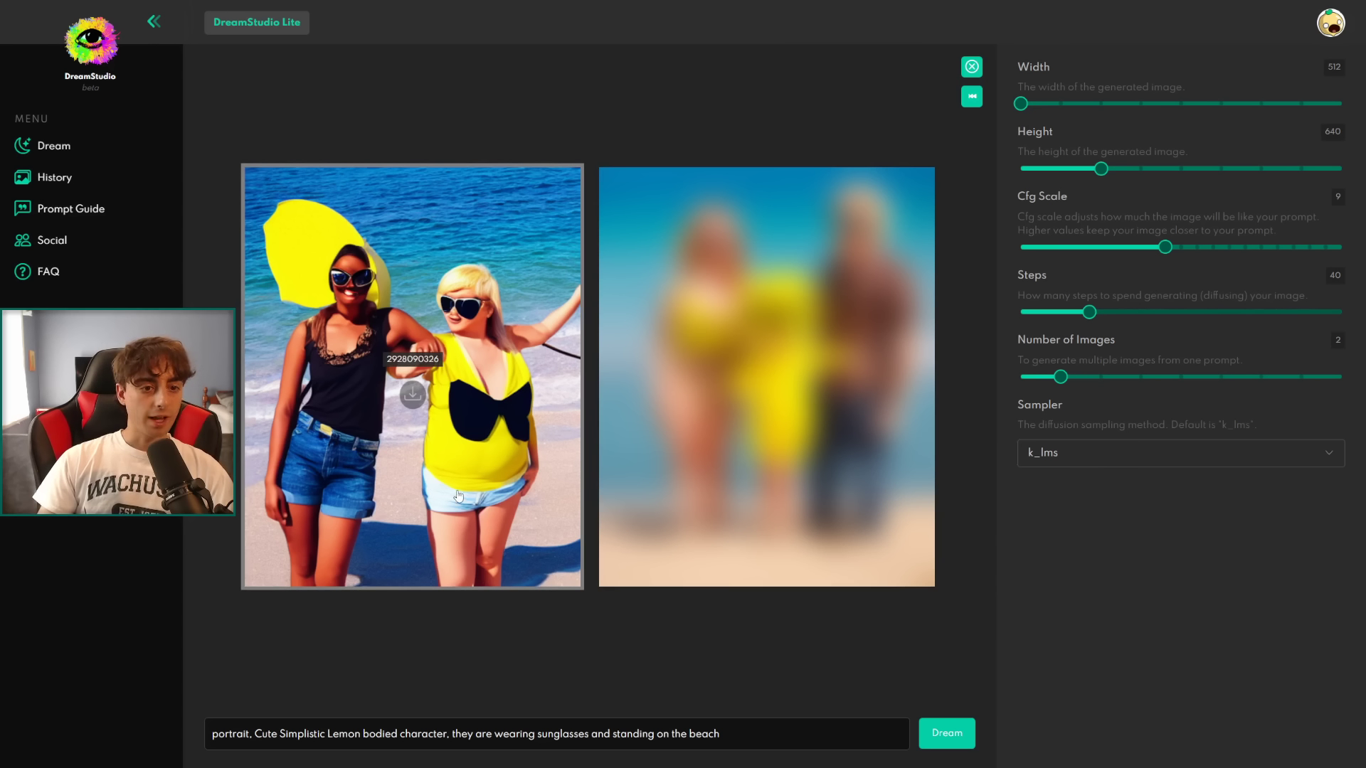
{"action": "mouse_move", "coordinate": [887, 390]}
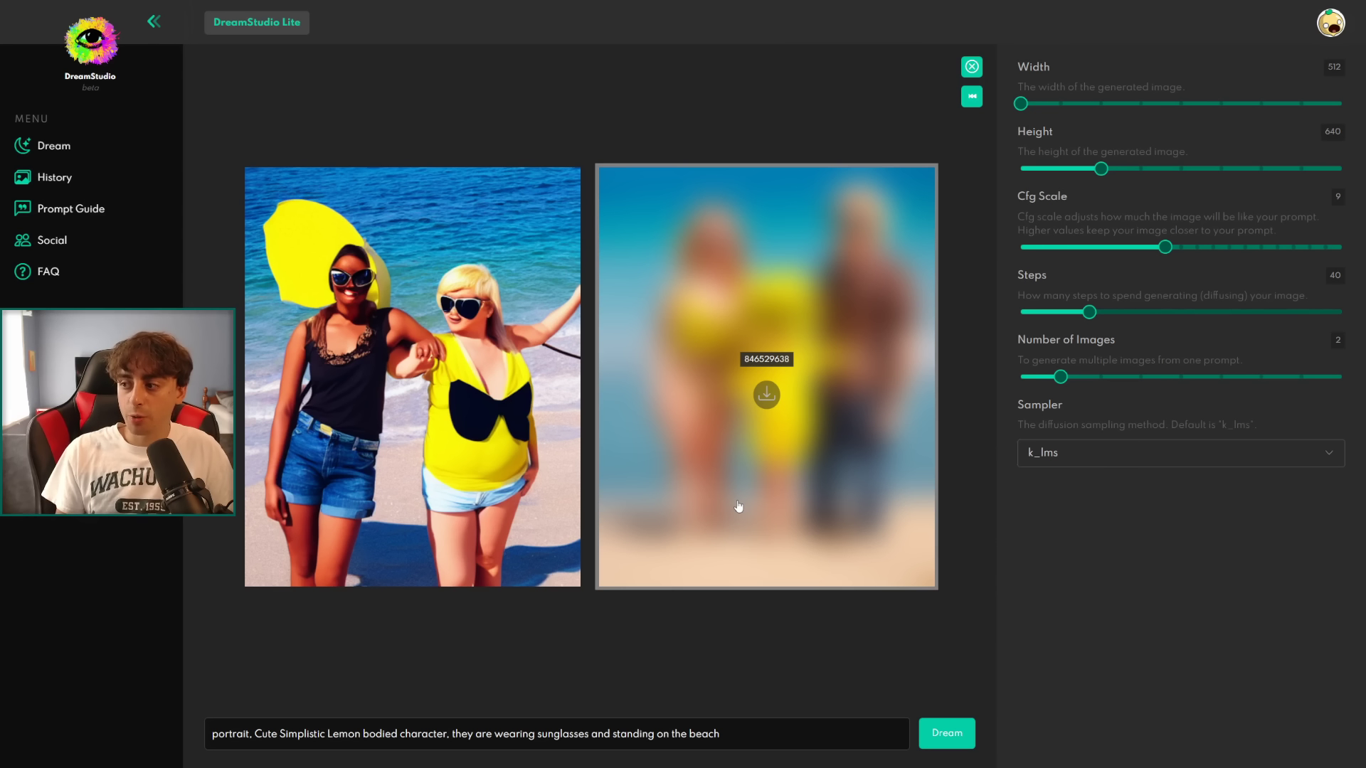
Reset the generator, prompt for photography of a black cat in a desert, and select the close-up cat result
{"action": "left_click", "coordinate": [972, 66]}
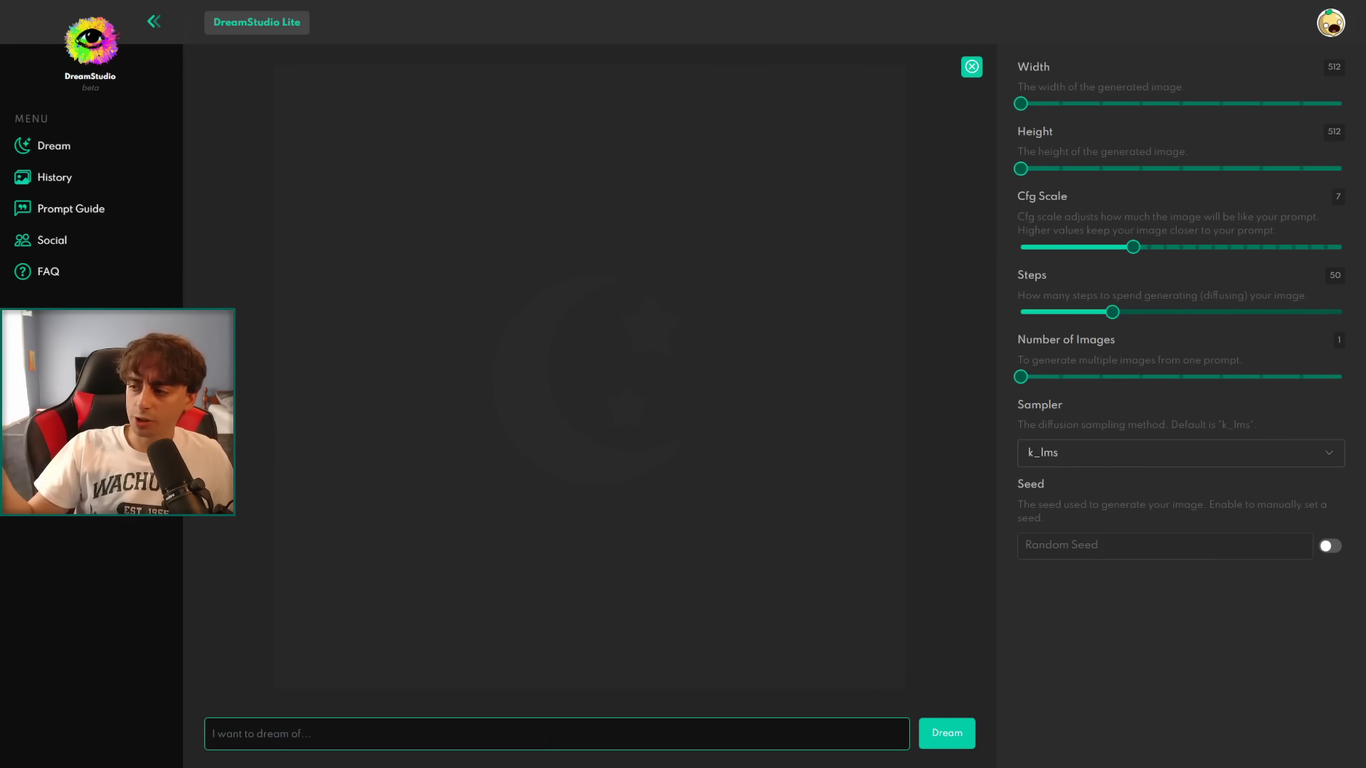
{"action": "type", "text": "photography, black cat walking through desert dunes in egypt at sunset, beautiful award winning"}
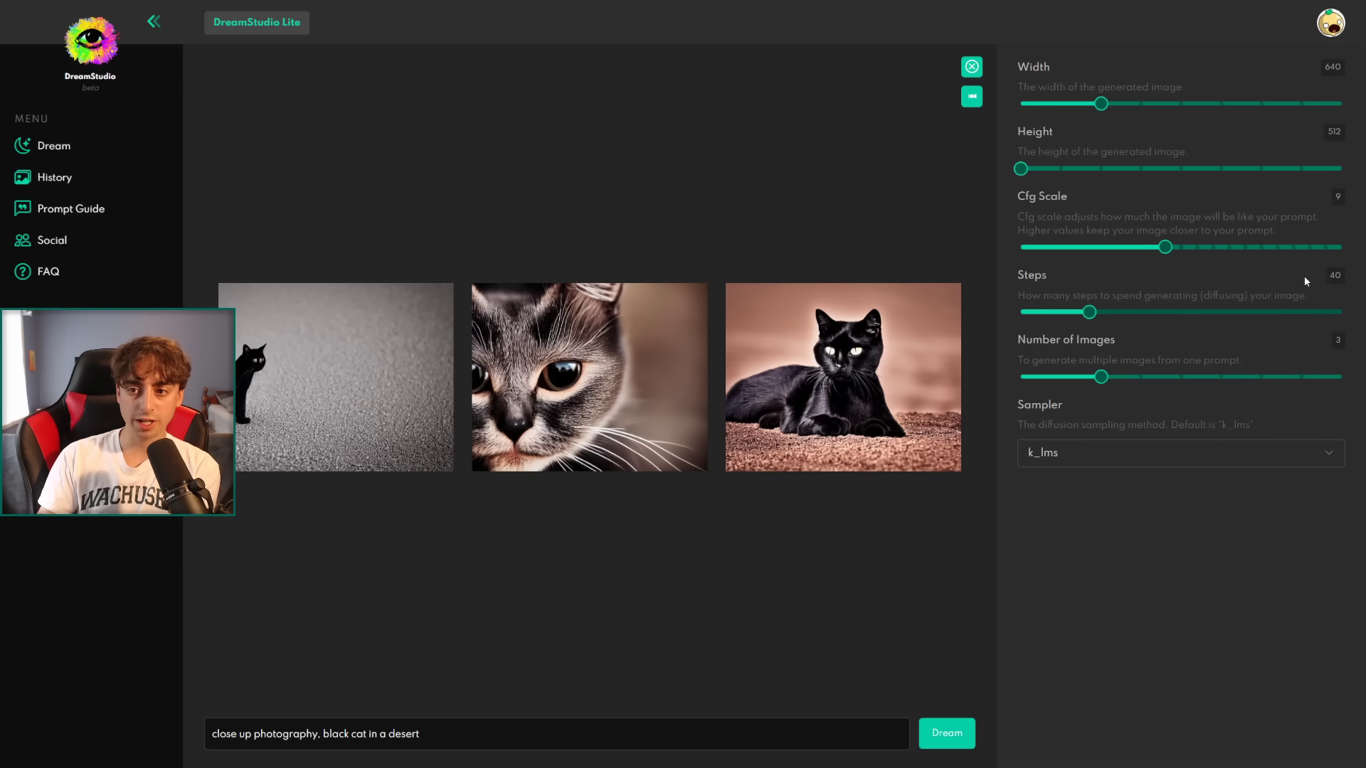
{"action": "left_click", "coordinate": [638, 403]}
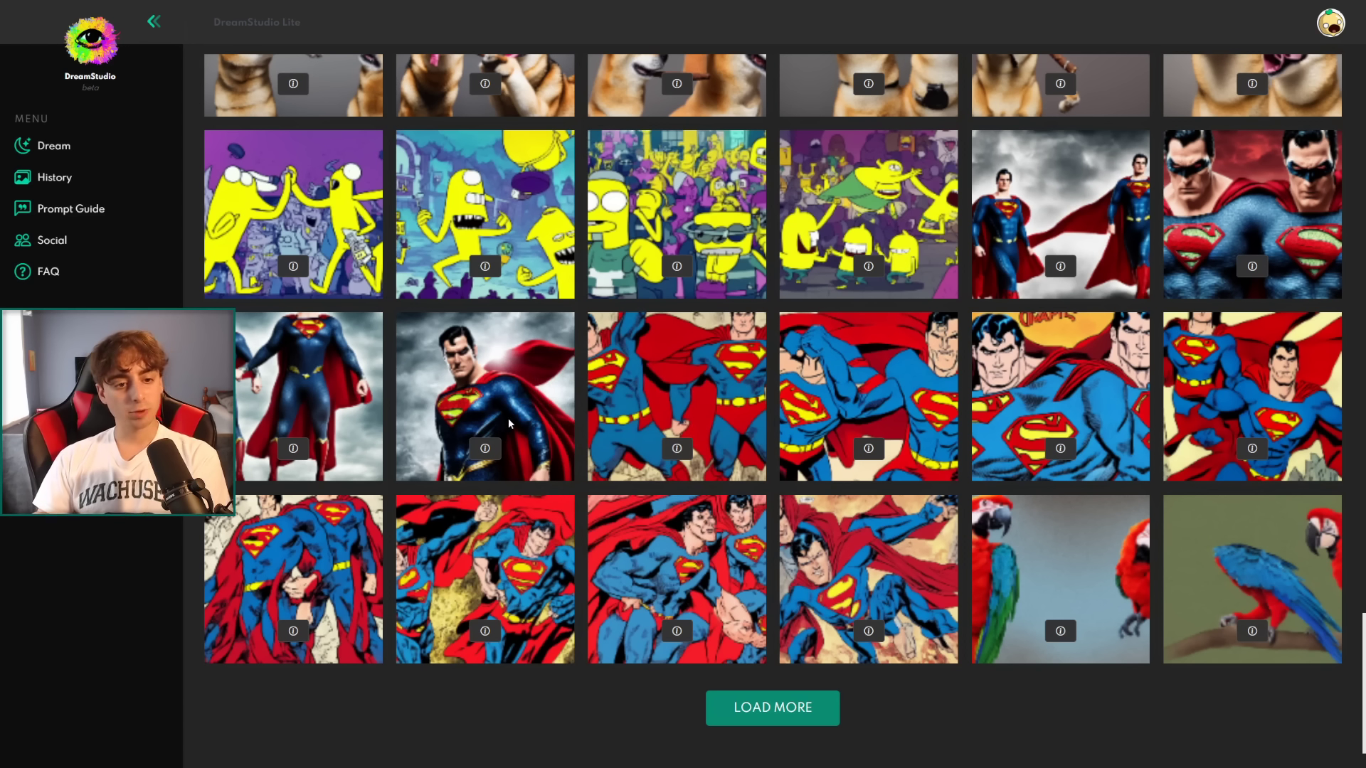
Inspect the history image of Superman against dark clouds enlarged, and redream it with its original prompt and settings
{"action": "mouse_move", "coordinate": [496, 447]}
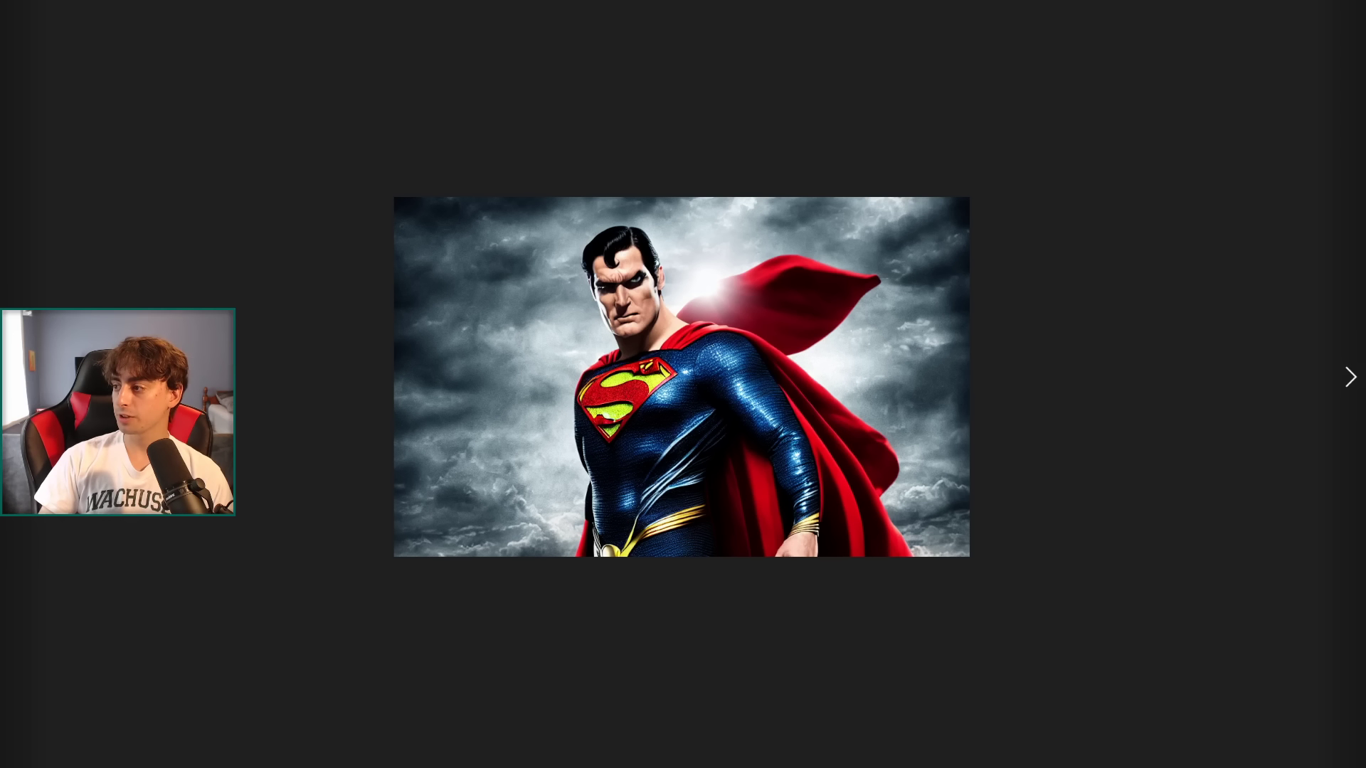
{"action": "scroll", "coordinate": [1031, 273], "scroll_direction": "up", "scroll_amount": 4}
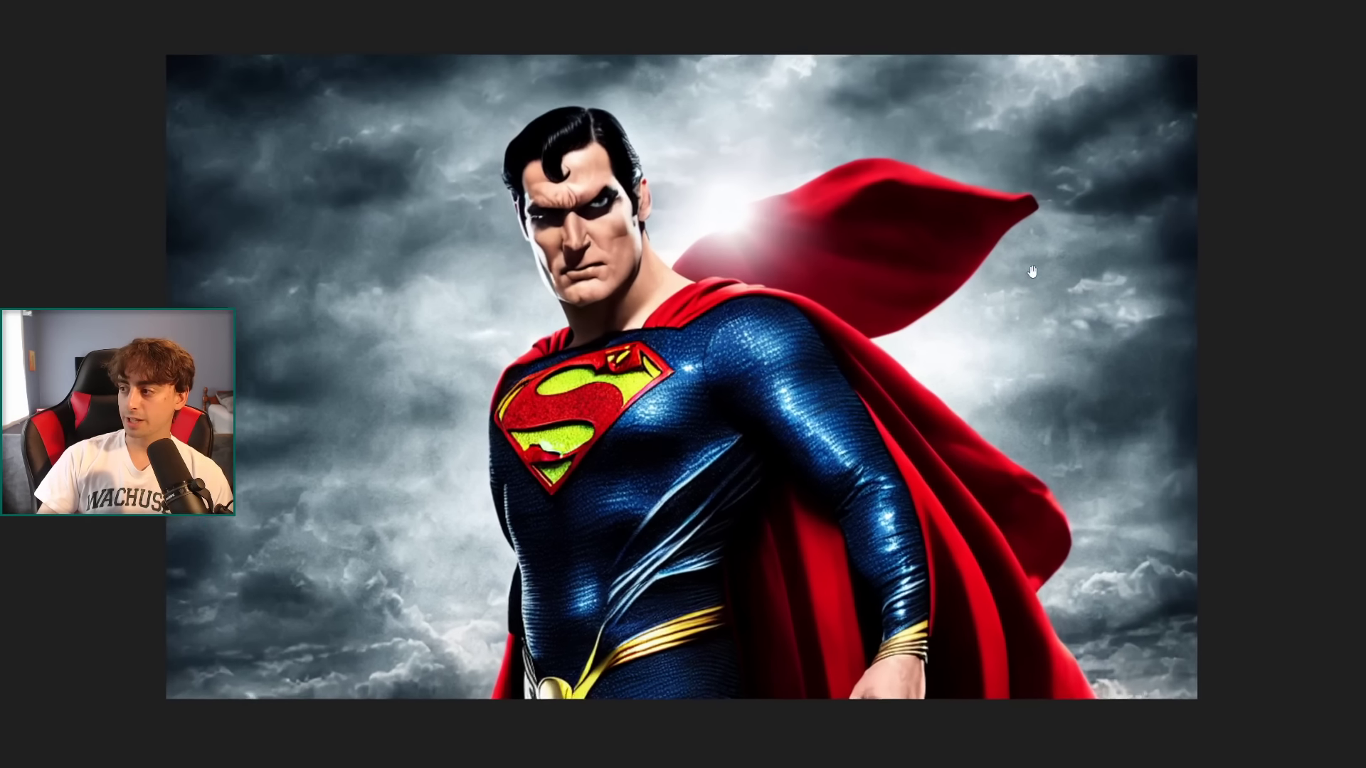
{"action": "scroll", "coordinate": [1169, 170], "scroll_direction": "down", "scroll_amount": 4}
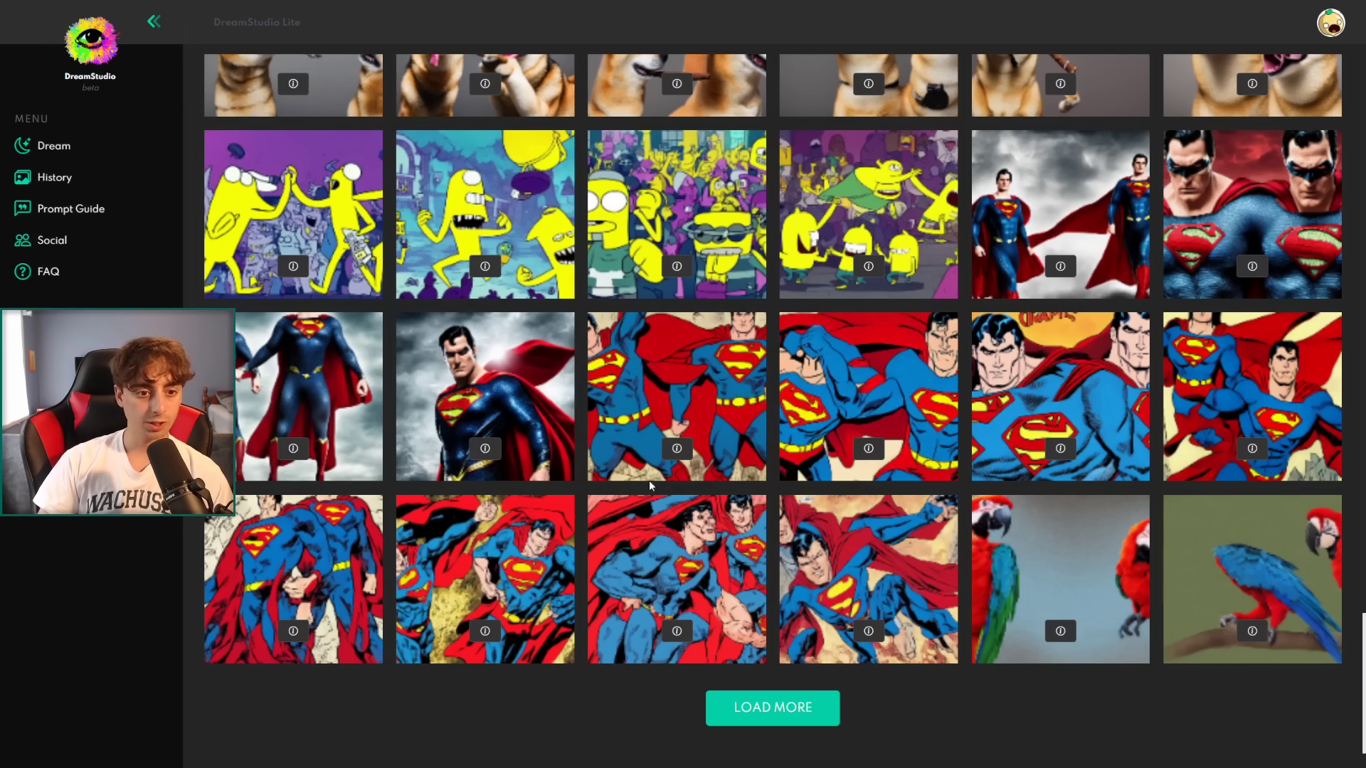
{"action": "mouse_move", "coordinate": [483, 456]}
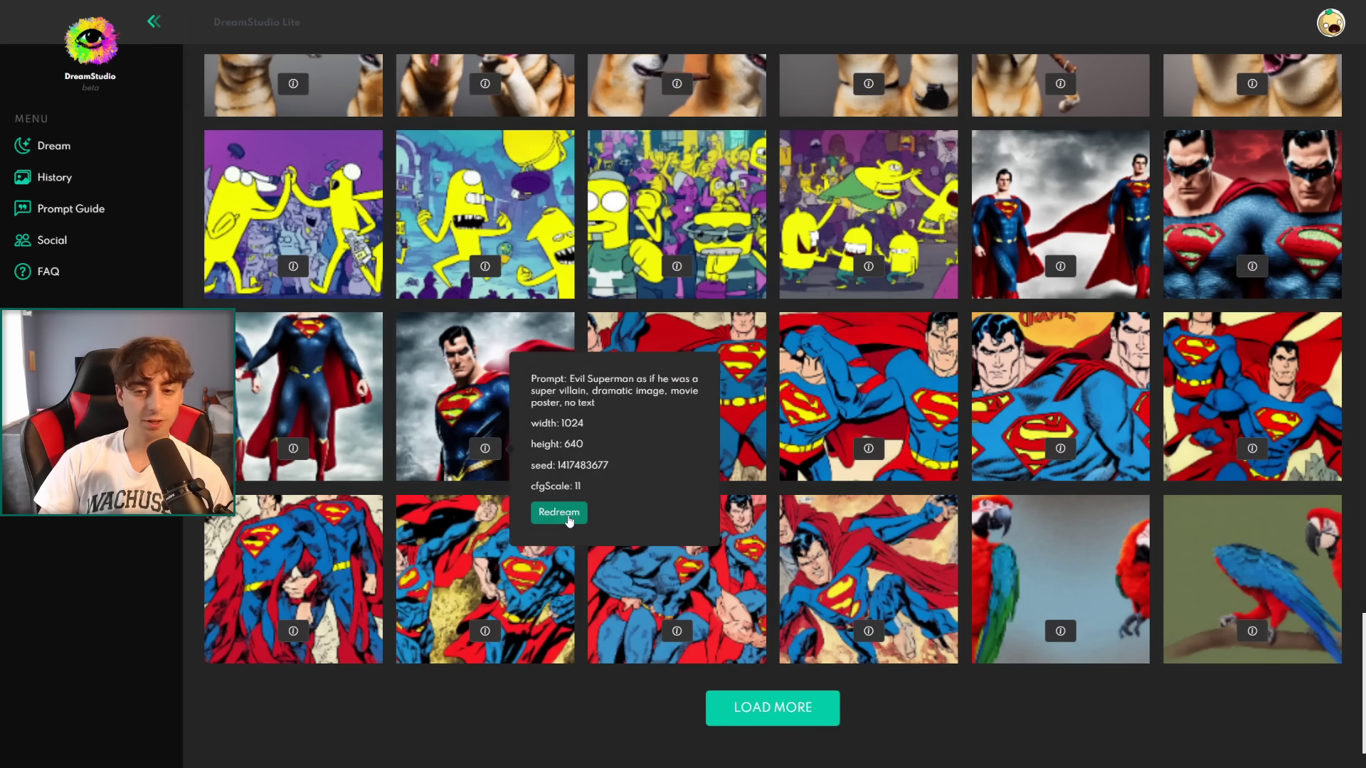
{"action": "left_click", "coordinate": [558, 512]}
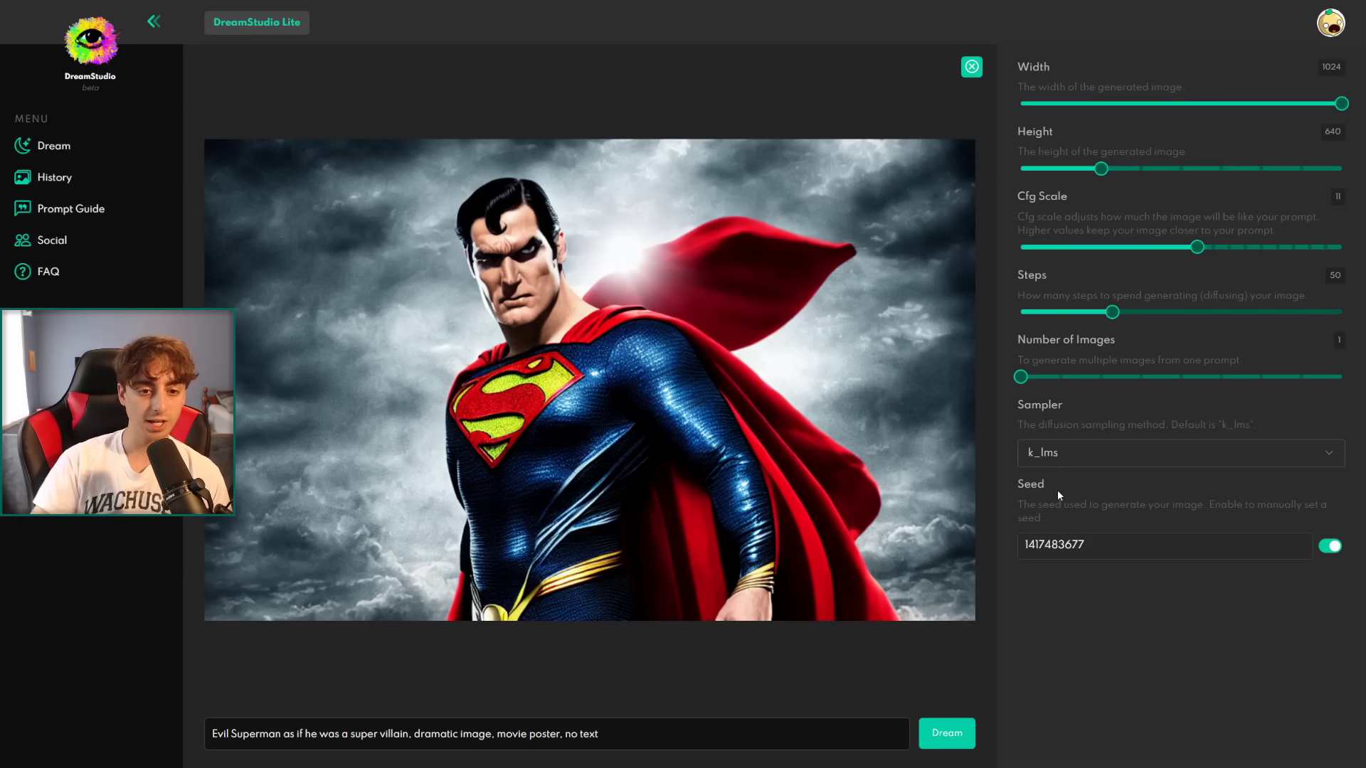
Replace "Superman" with "Walter White" in the super villain prompt and generate the image
{"action": "left_click_drag", "start_coordinate": [282, 733], "coordinate": [230, 733]}
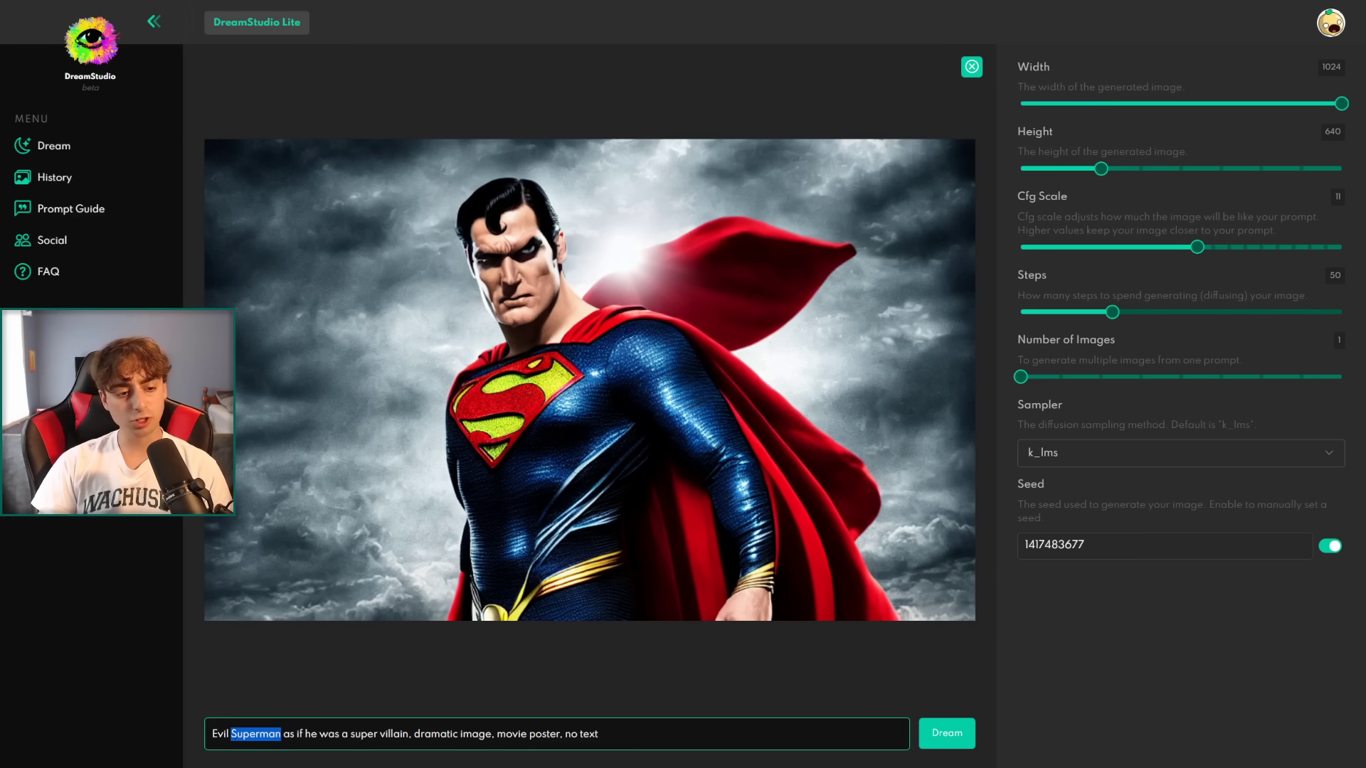
{"action": "key", "text": "BackSpace"}
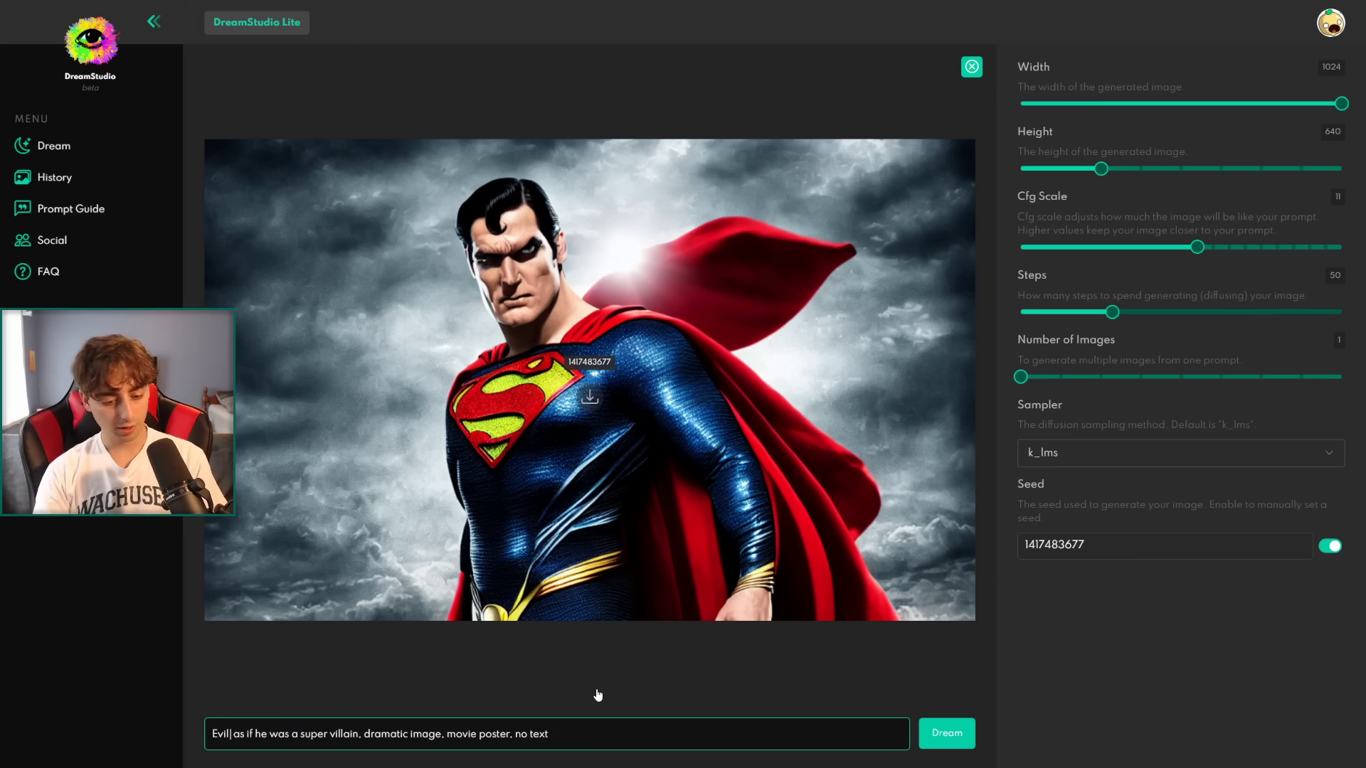
{"action": "type", "text": "Walter White"}
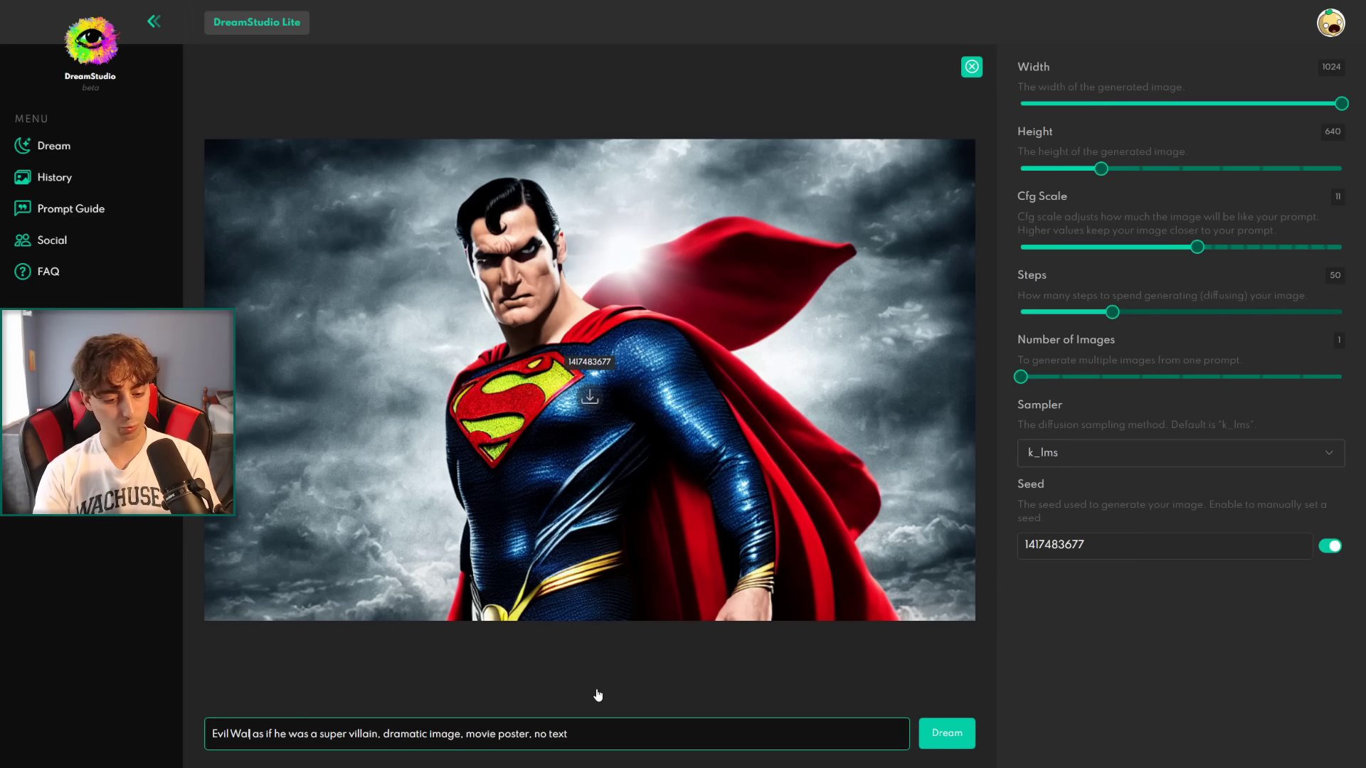
{"action": "key", "text": "Return"}
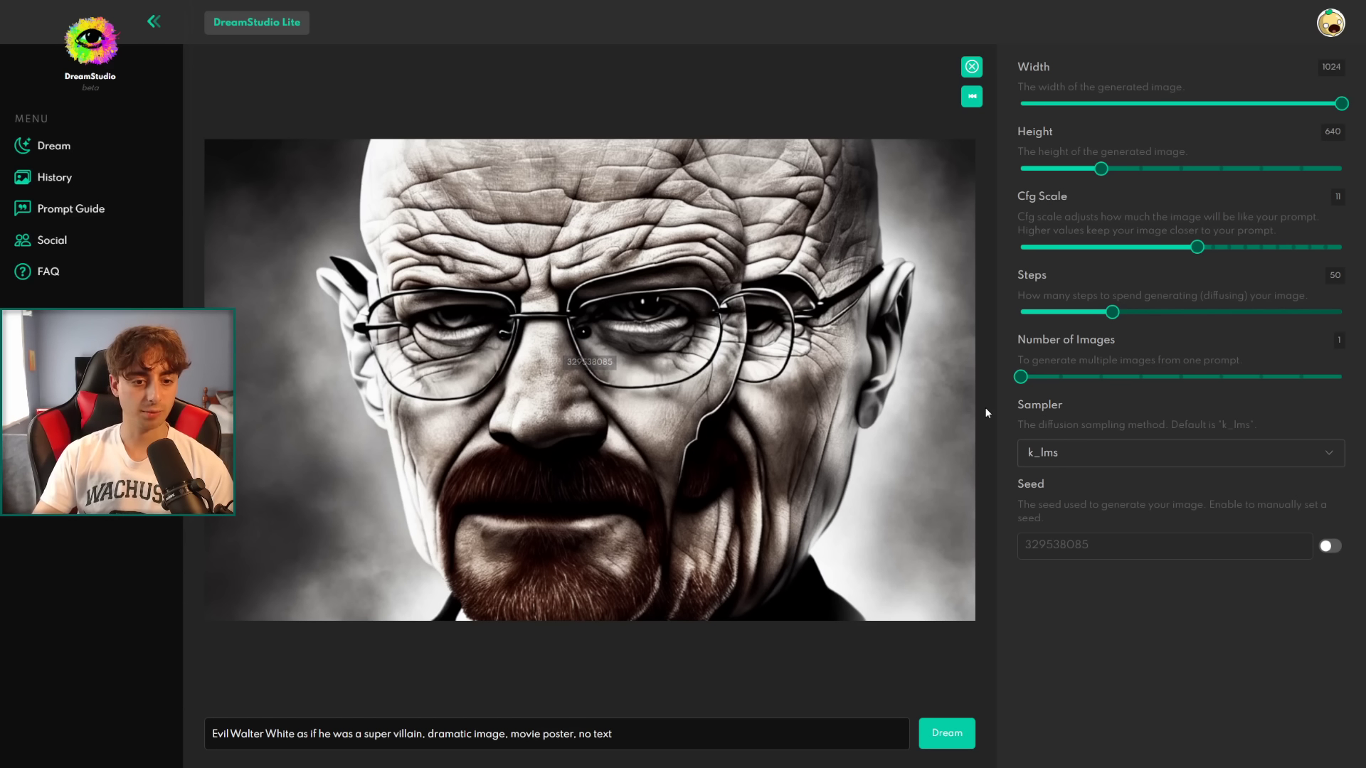
Generate five Walter White images at width 512 and height 704, with Cfg Scale 10 and 38 steps
{"action": "left_click_drag", "start_coordinate": [1341, 103], "coordinate": [1142, 106]}
{"action": "left_click_drag", "start_coordinate": [1101, 169], "coordinate": [1072, 174]}
{"action": "left_click_drag", "start_coordinate": [1111, 312], "coordinate": [1087, 313]}
{"action": "left_click", "coordinate": [962, 733]}
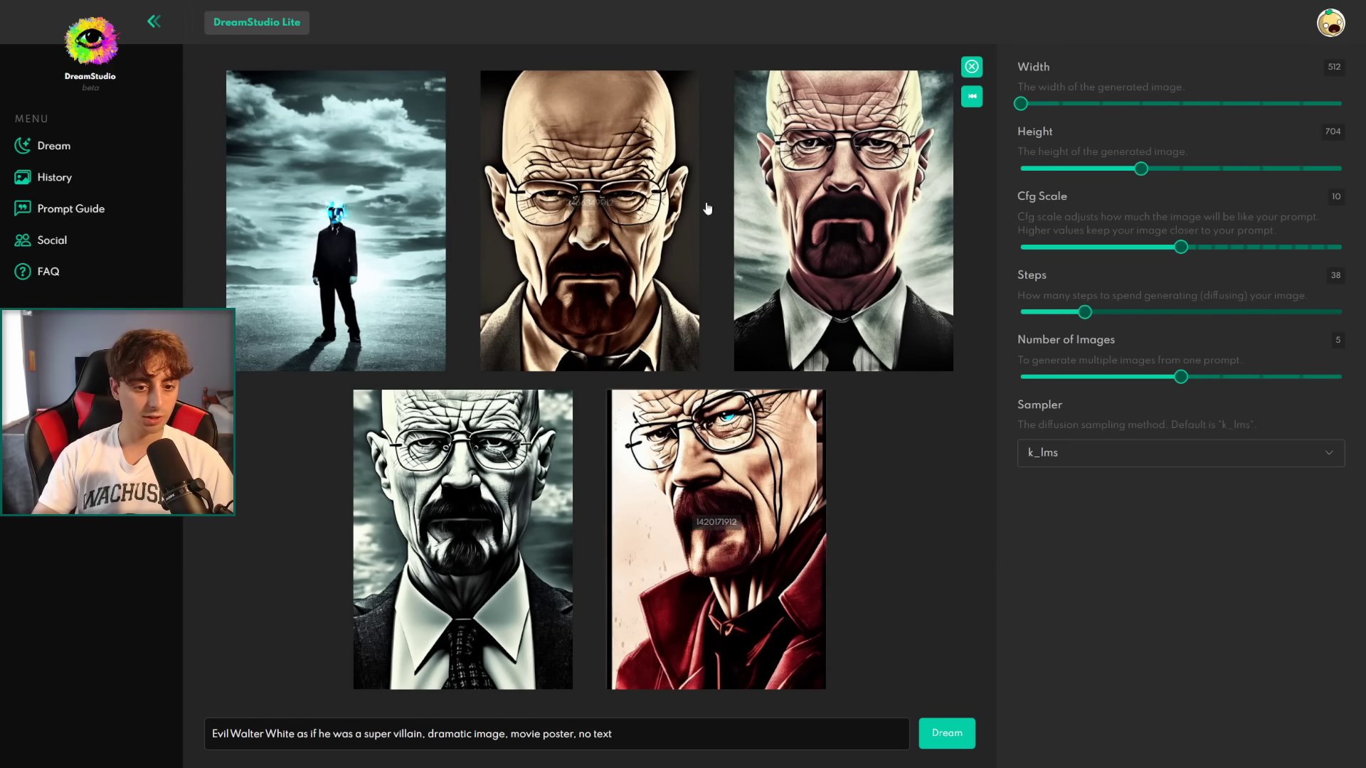
Open the generated image of the dark-suited figure standing under the clouds on its own
{"action": "mouse_move", "coordinate": [785, 421]}
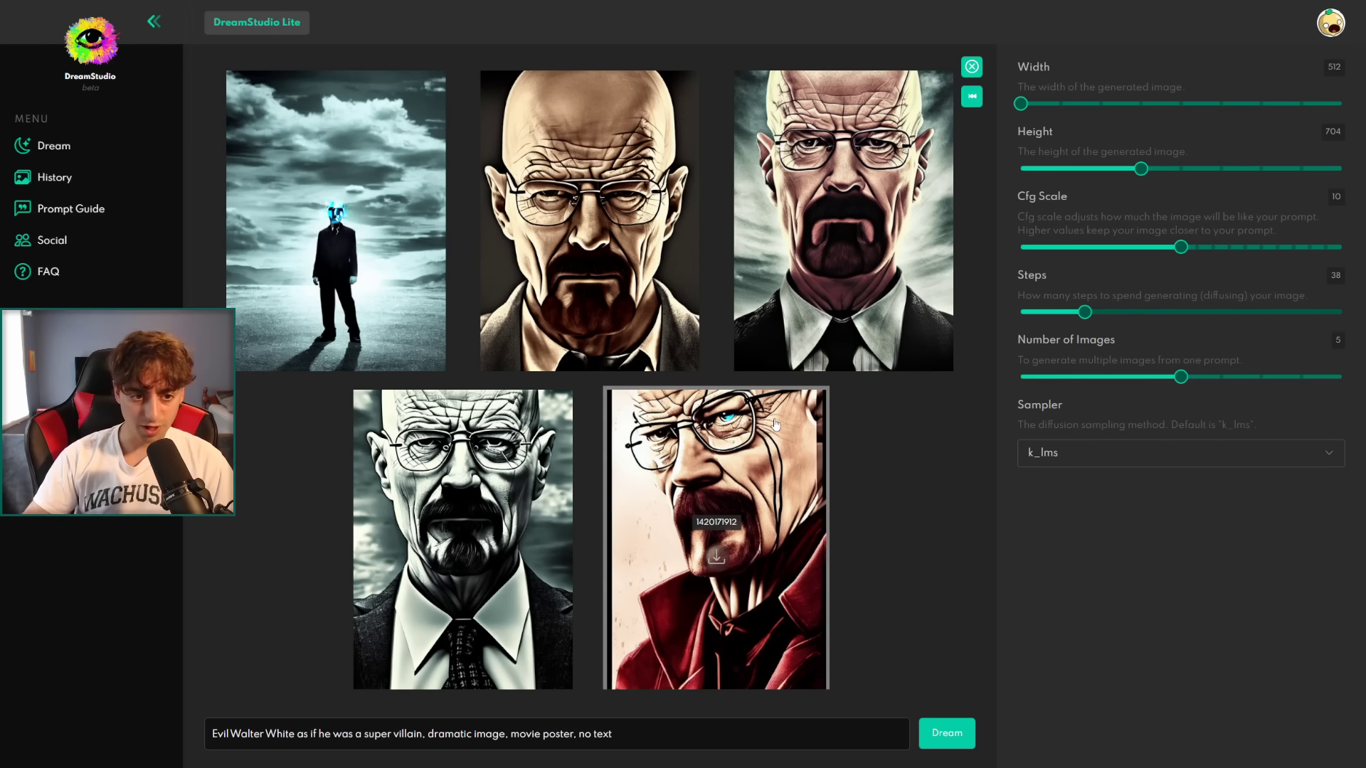
{"action": "left_click", "coordinate": [356, 228]}
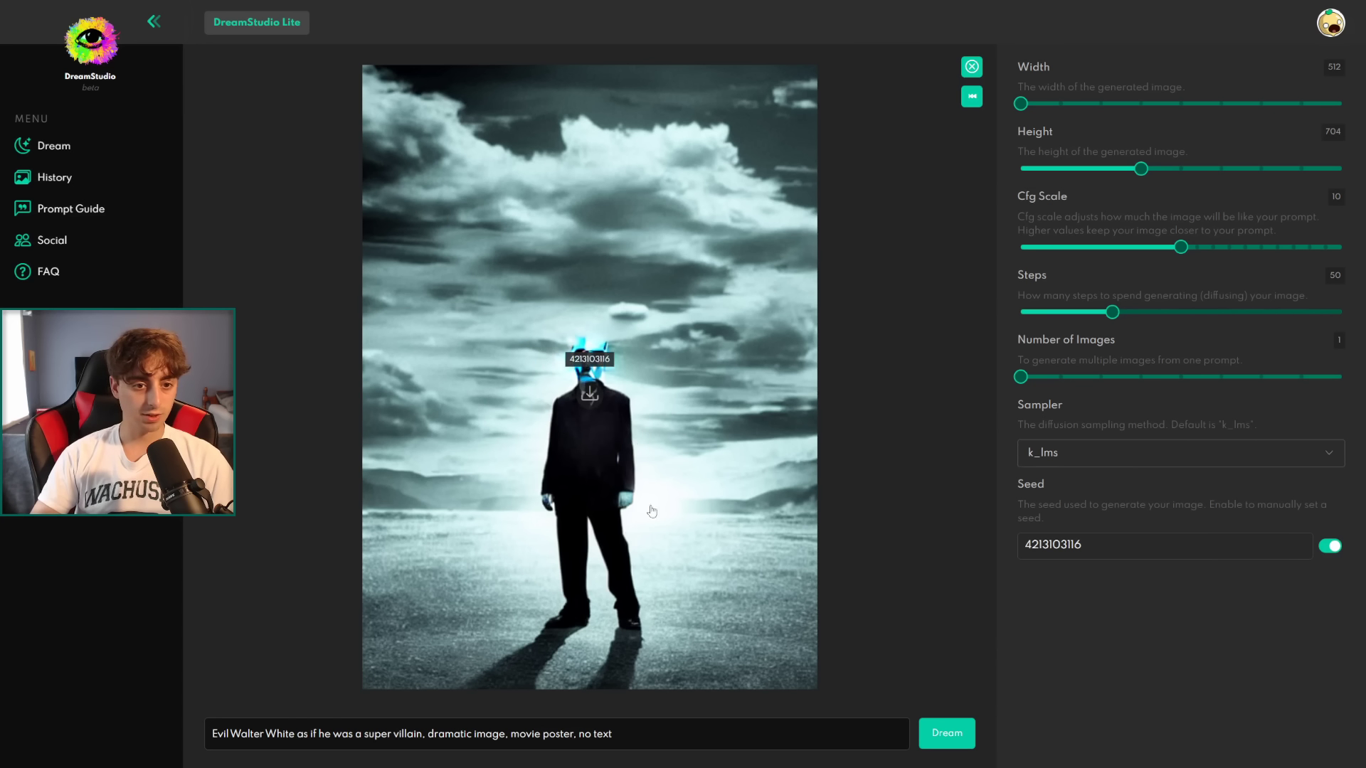
{"action": "mouse_move", "coordinate": [1112, 316]}
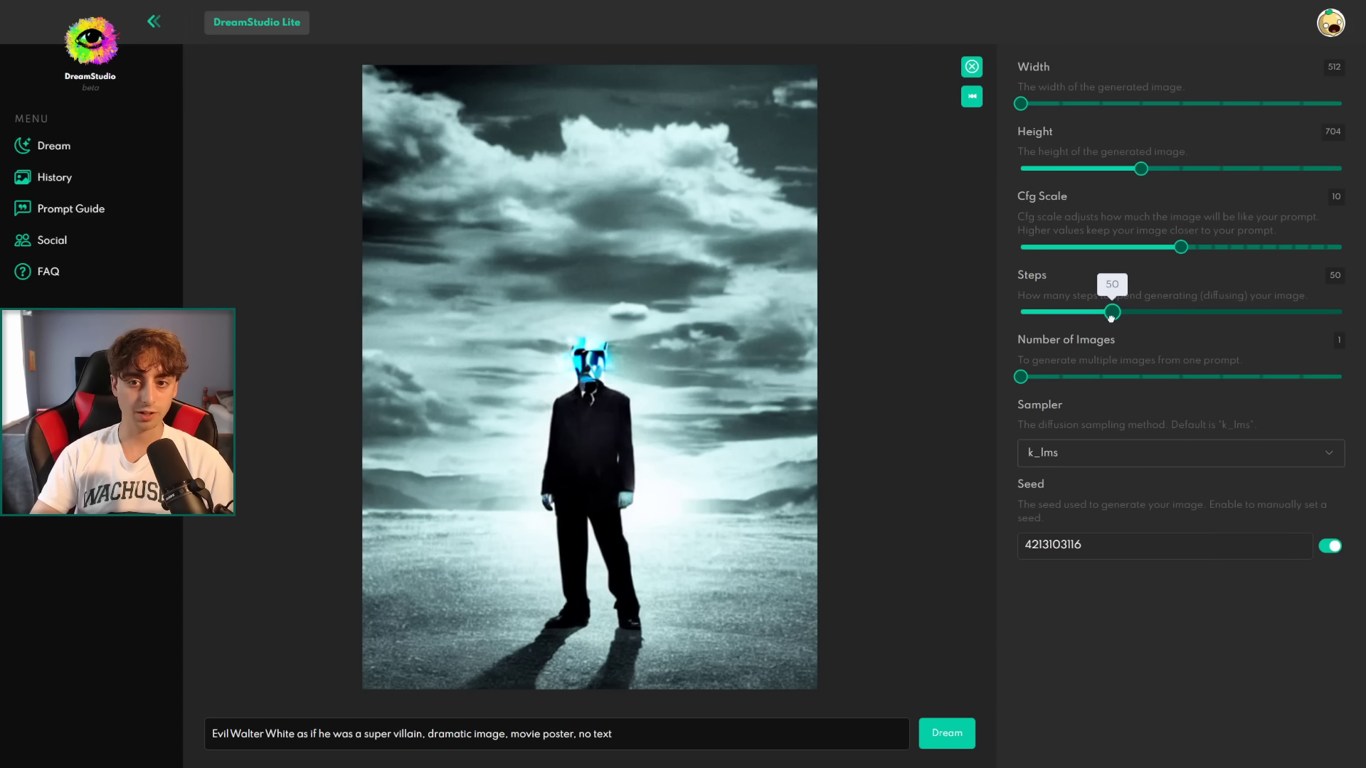
Generate the Walter White image at Cfg Scale 12 with 55 steps, and again at Cfg Scale 20
{"action": "left_click_drag", "start_coordinate": [1181, 247], "coordinate": [1213, 247]}
{"action": "left_click_drag", "start_coordinate": [1112, 313], "coordinate": [1123, 312]}
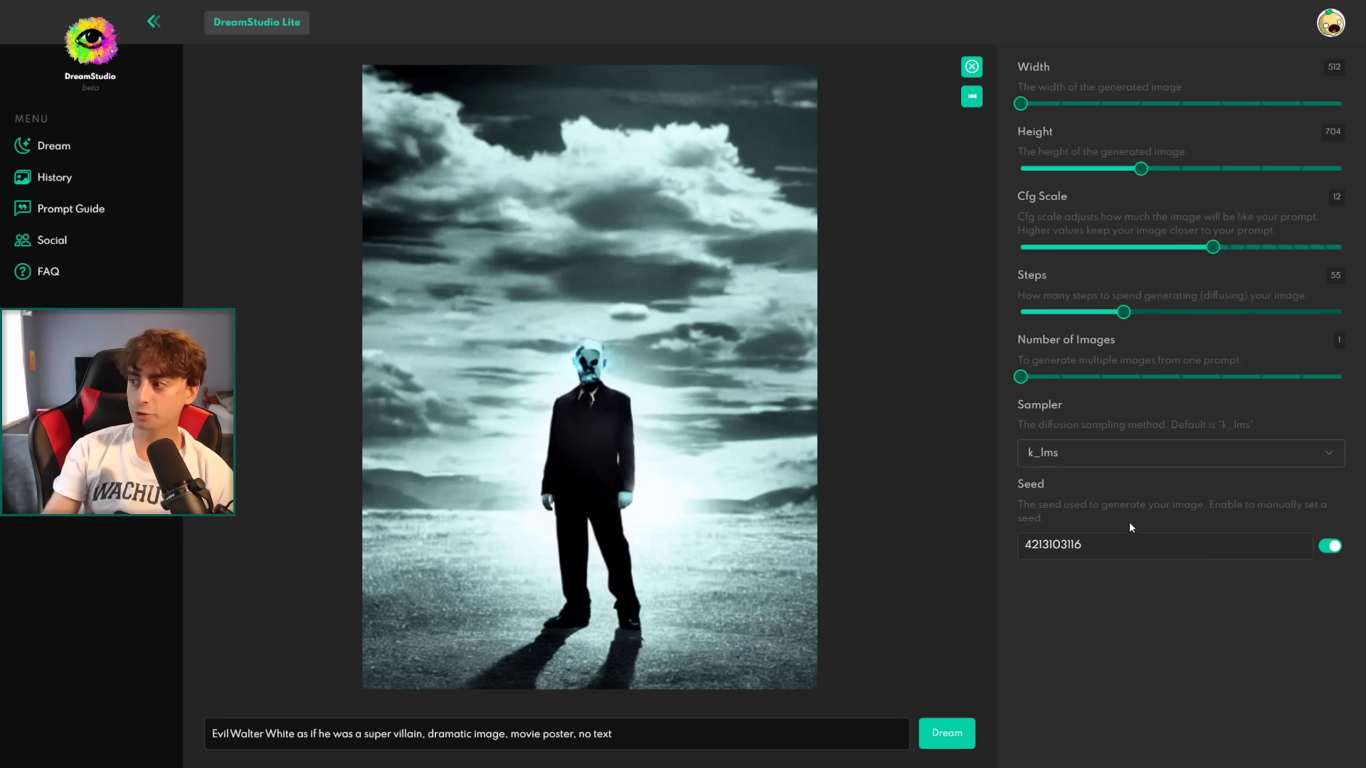
{"action": "left_click_drag", "start_coordinate": [1084, 249], "coordinate": [1344, 247]}
{"action": "left_click", "coordinate": [942, 733]}
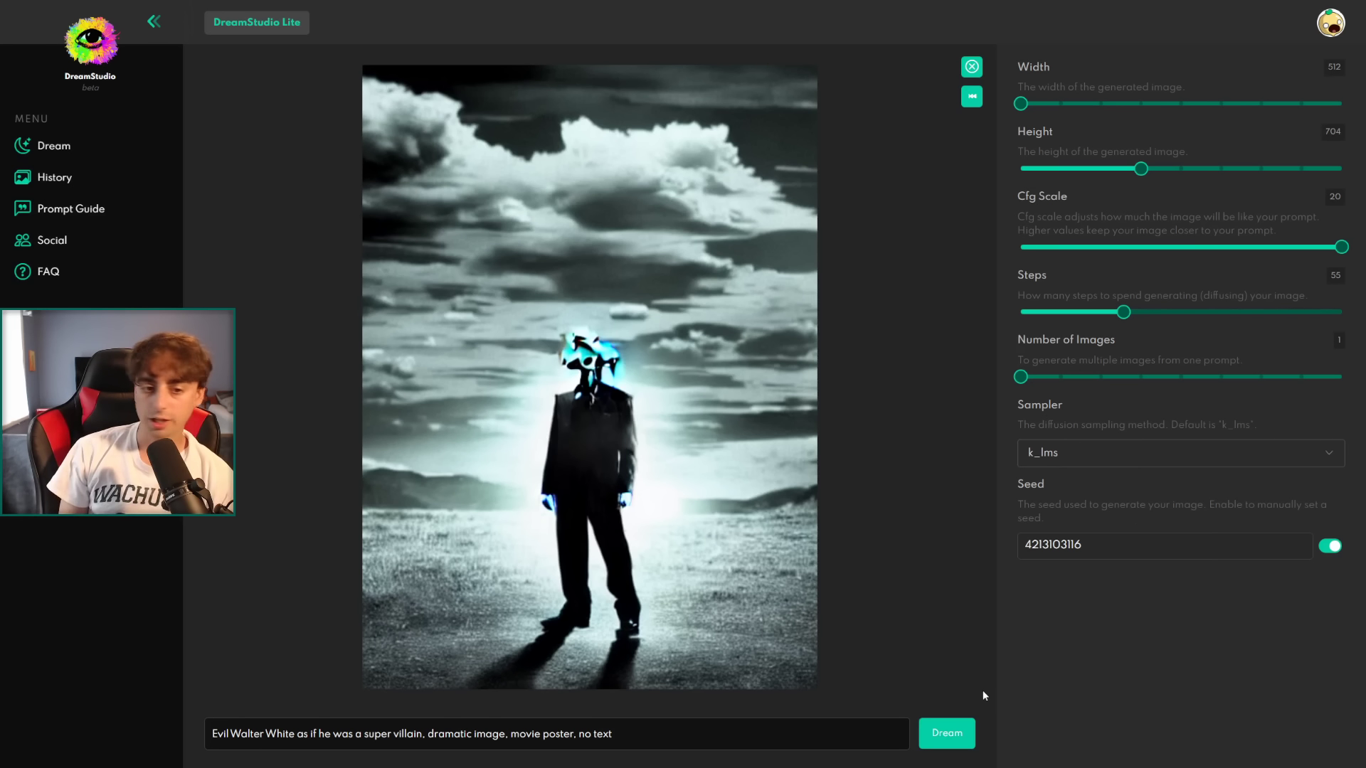
Return Cfg Scale to 10 and generate the Walter White image with 104 steps, and again with 150 steps
{"action": "left_click", "coordinate": [1181, 246]}
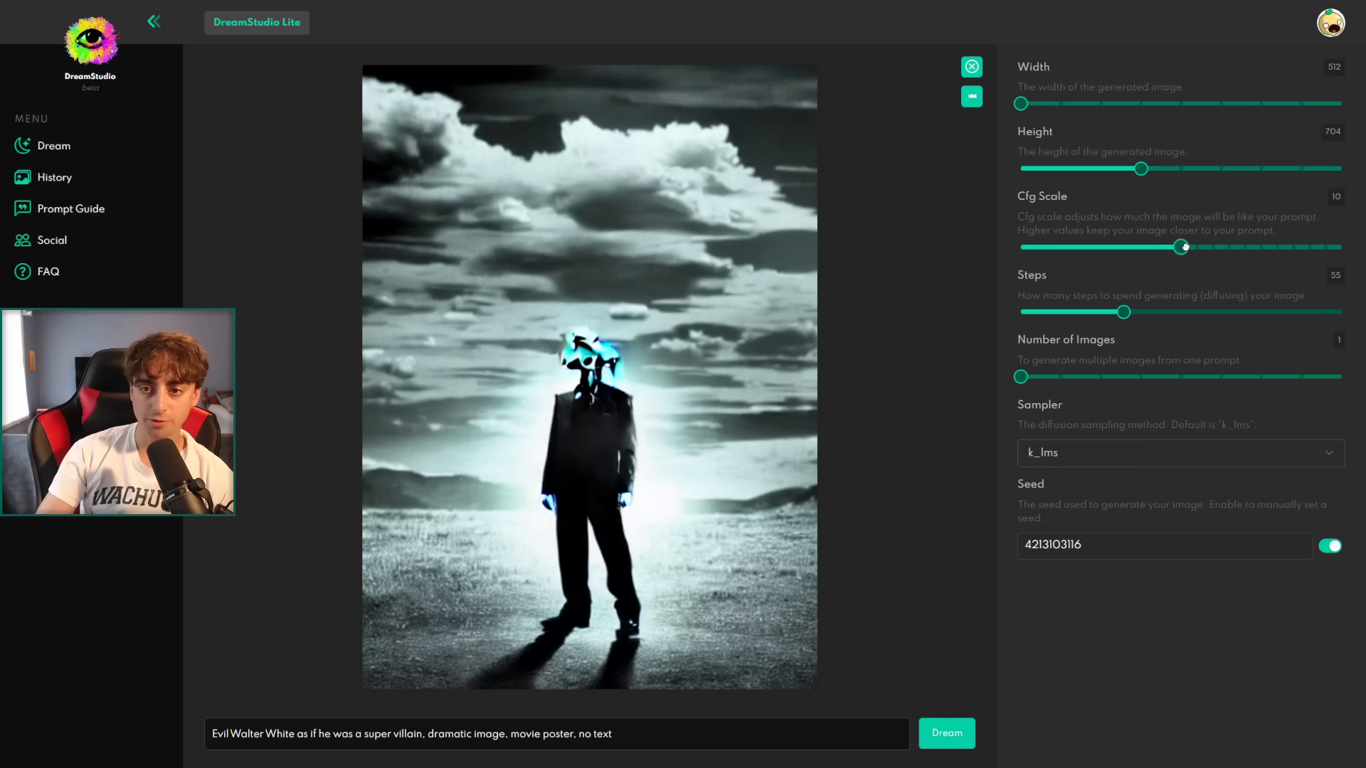
{"action": "left_click_drag", "start_coordinate": [1123, 312], "coordinate": [1236, 324]}
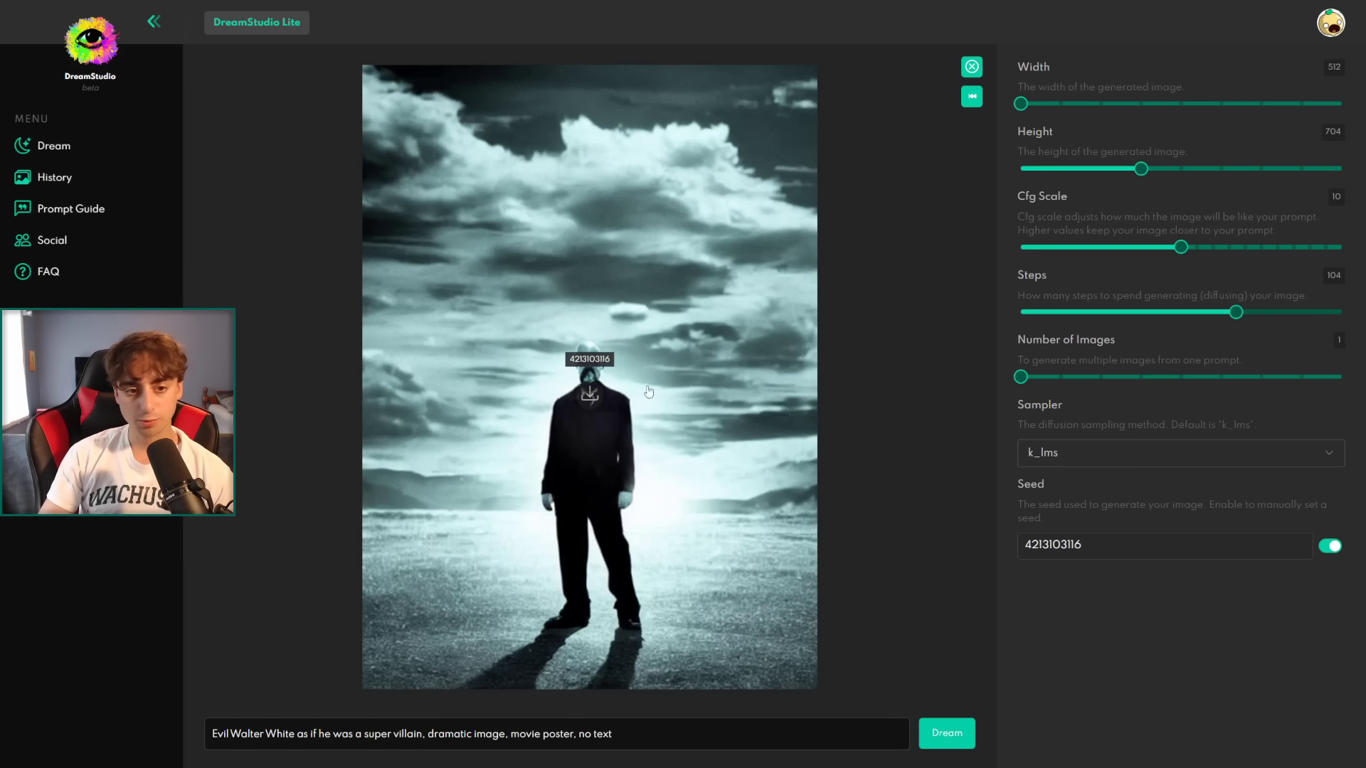
{"action": "left_click_drag", "start_coordinate": [1236, 312], "coordinate": [1342, 312]}
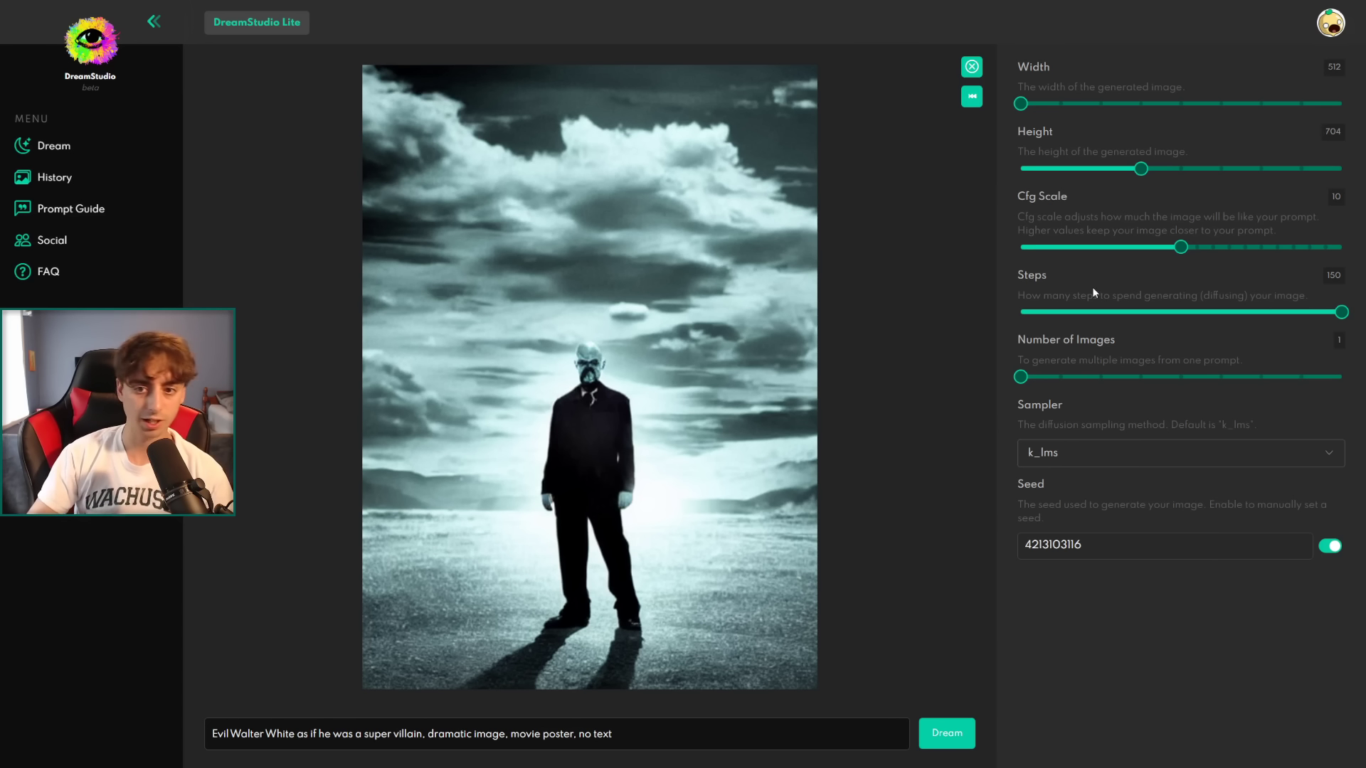
Lower the steps to 21 and replace the whole prompt with "watermelon"
{"action": "left_click", "coordinate": [1046, 312]}
{"action": "left_click_drag", "start_coordinate": [840, 734], "coordinate": [473, 734]}
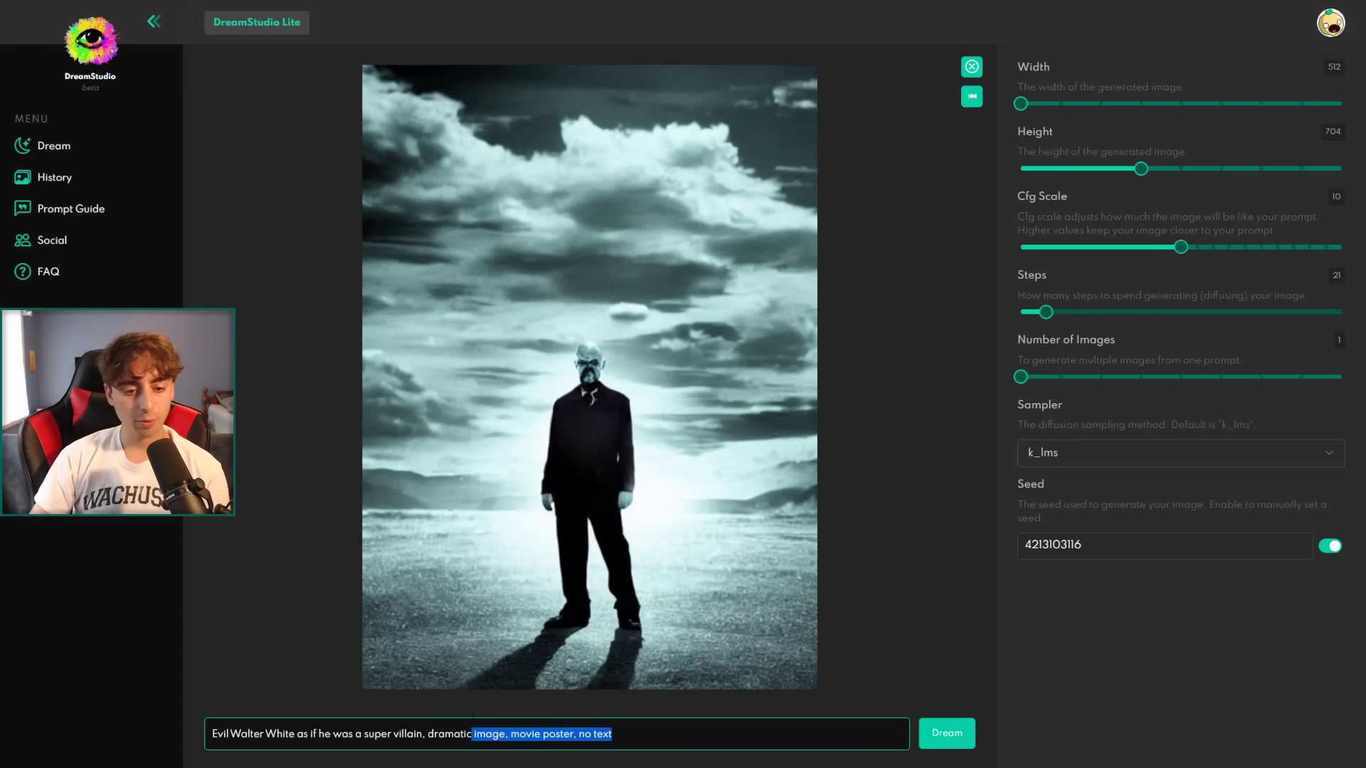
{"action": "key", "text": "ctrl+a"}
{"action": "key", "text": "BackSpace"}
{"action": "type", "text": "w"}
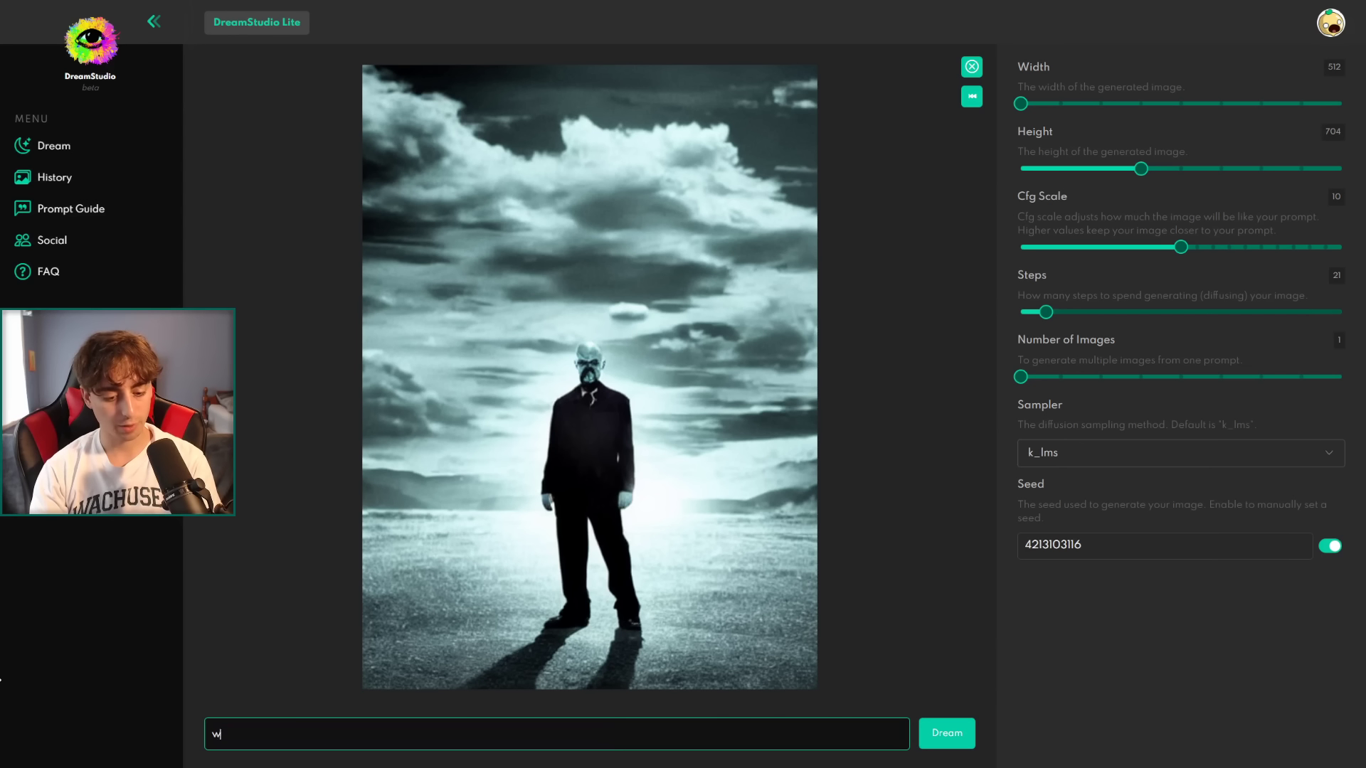
{"action": "type", "text": "atermelon"}
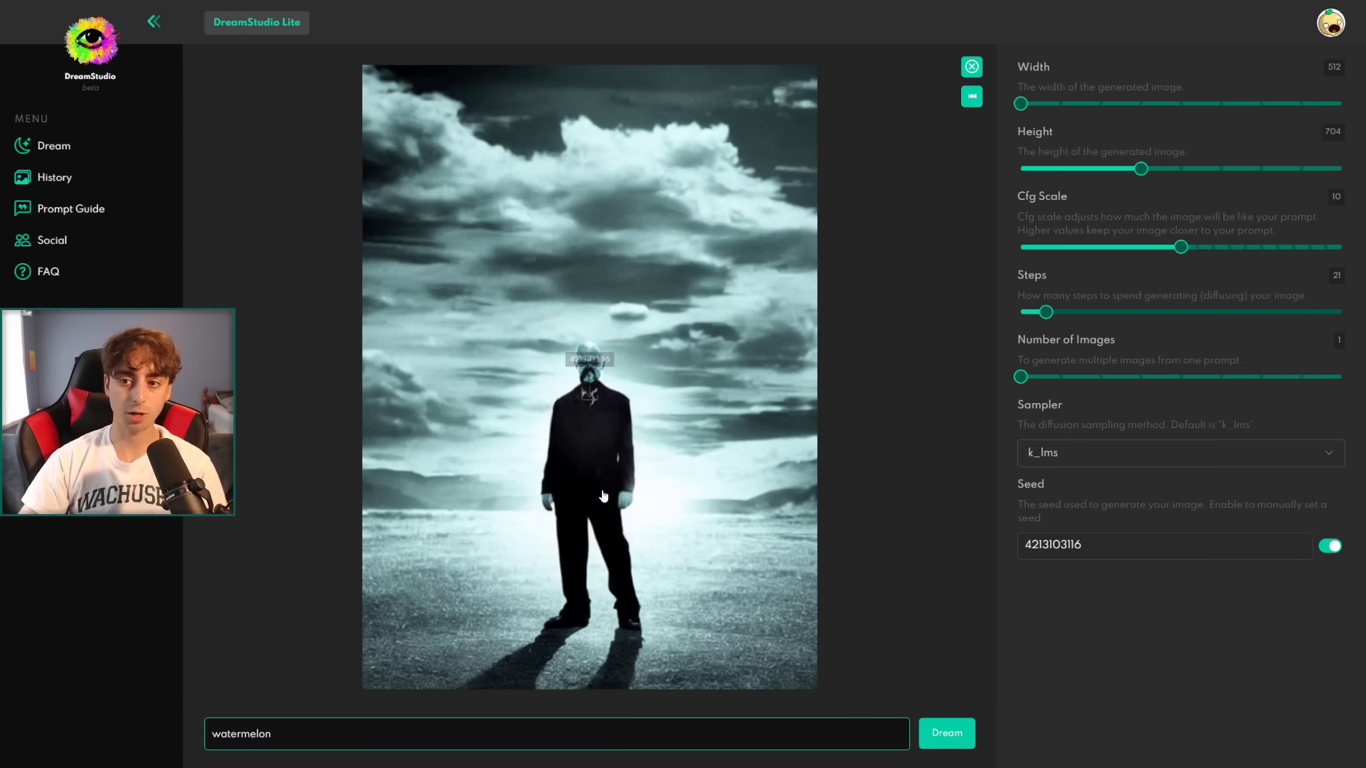
Generate the watermelon at height 512, Cfg Scale 5 and 15 steps with the manual seed disabled, and again with the maximum number of steps
{"action": "left_click_drag", "start_coordinate": [1035, 318], "coordinate": [1031, 312]}
{"action": "left_click_drag", "start_coordinate": [1180, 247], "coordinate": [1095, 259]}
{"action": "left_click", "coordinate": [1022, 169]}
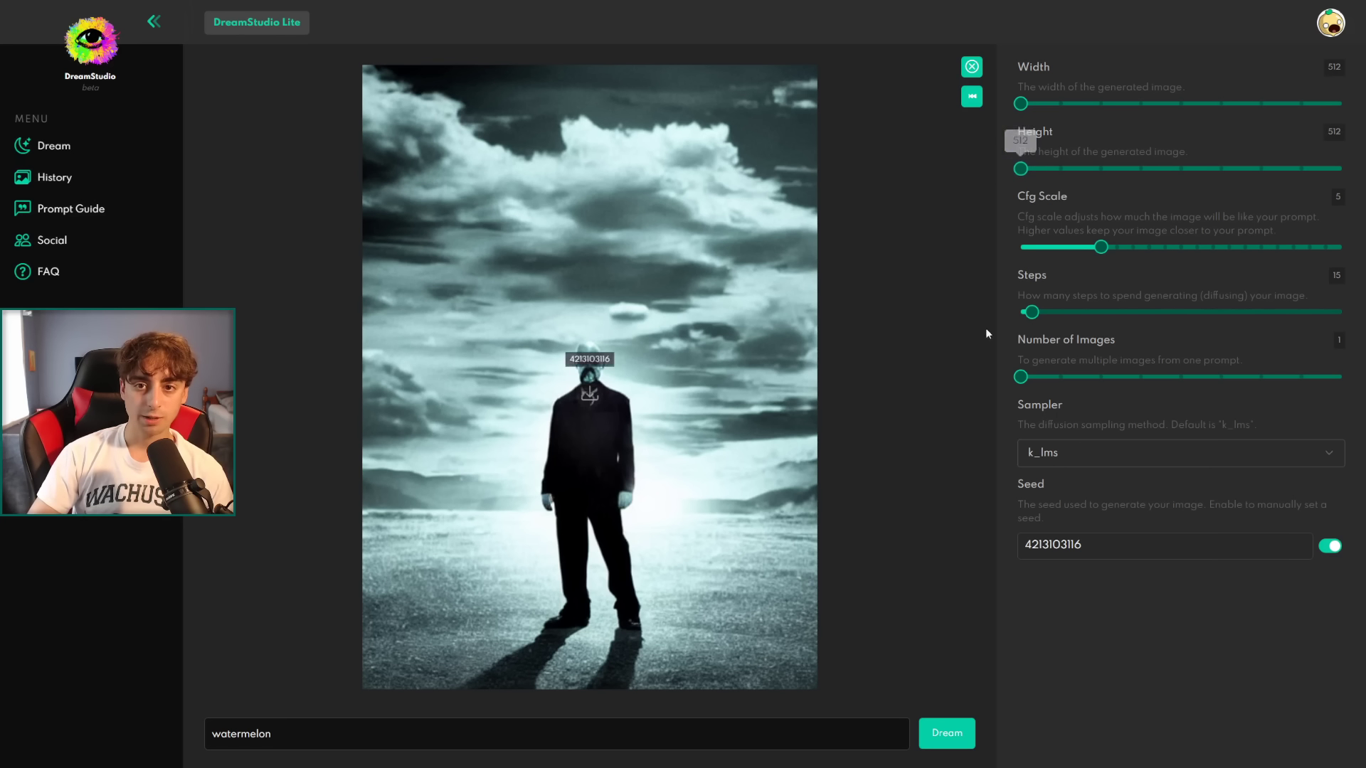
{"action": "left_click", "coordinate": [947, 733]}
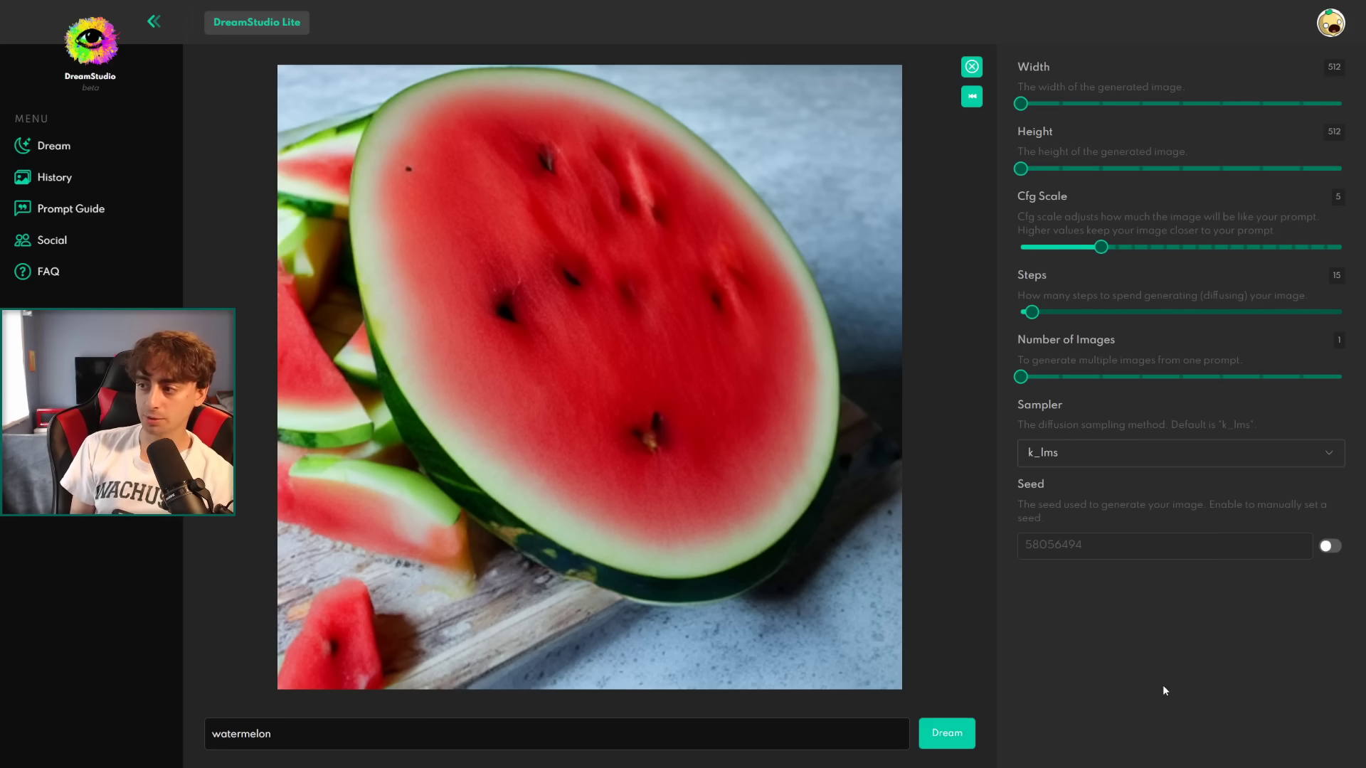
{"action": "left_click_drag", "start_coordinate": [1031, 312], "coordinate": [1341, 312]}
{"action": "left_click", "coordinate": [947, 733]}
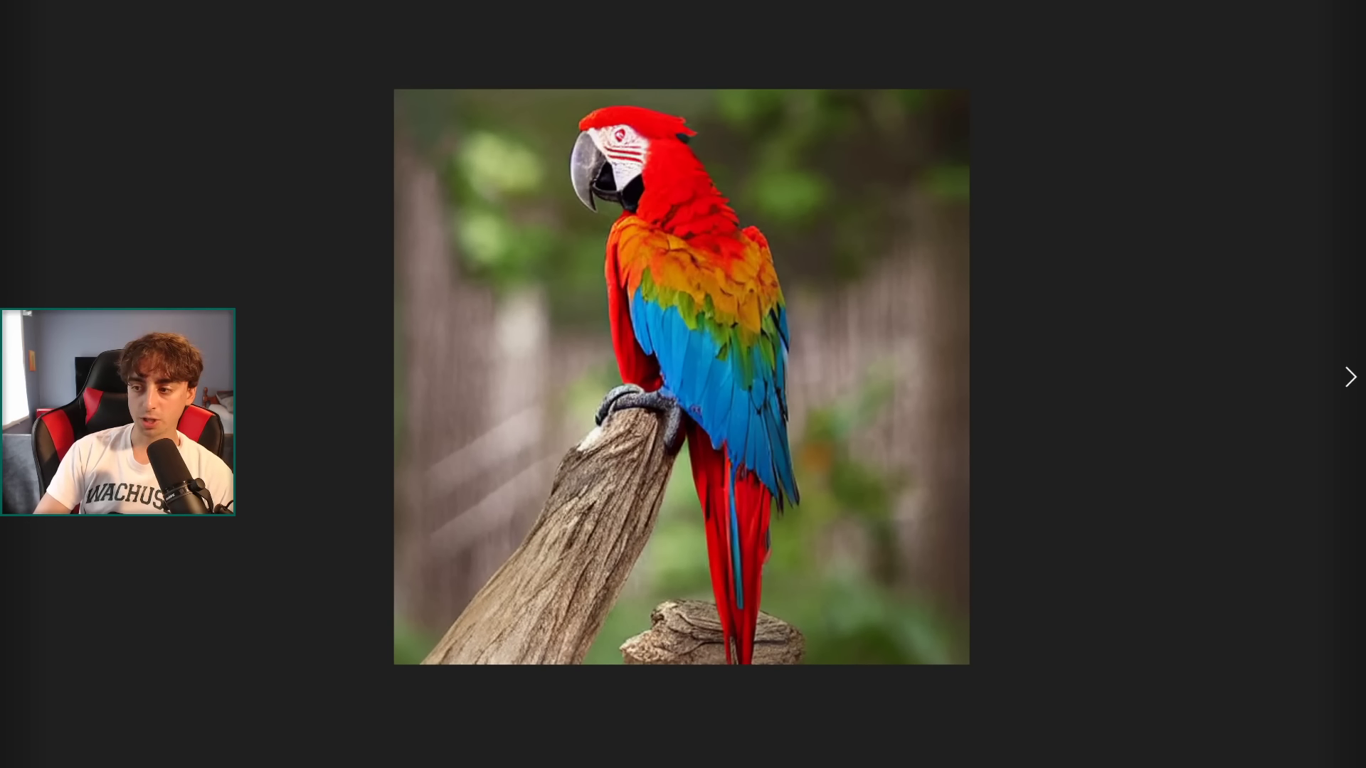
Compare the enlarged parrot image with the enlarged Superman image, ending on the parrot
{"action": "key", "text": "Right"}
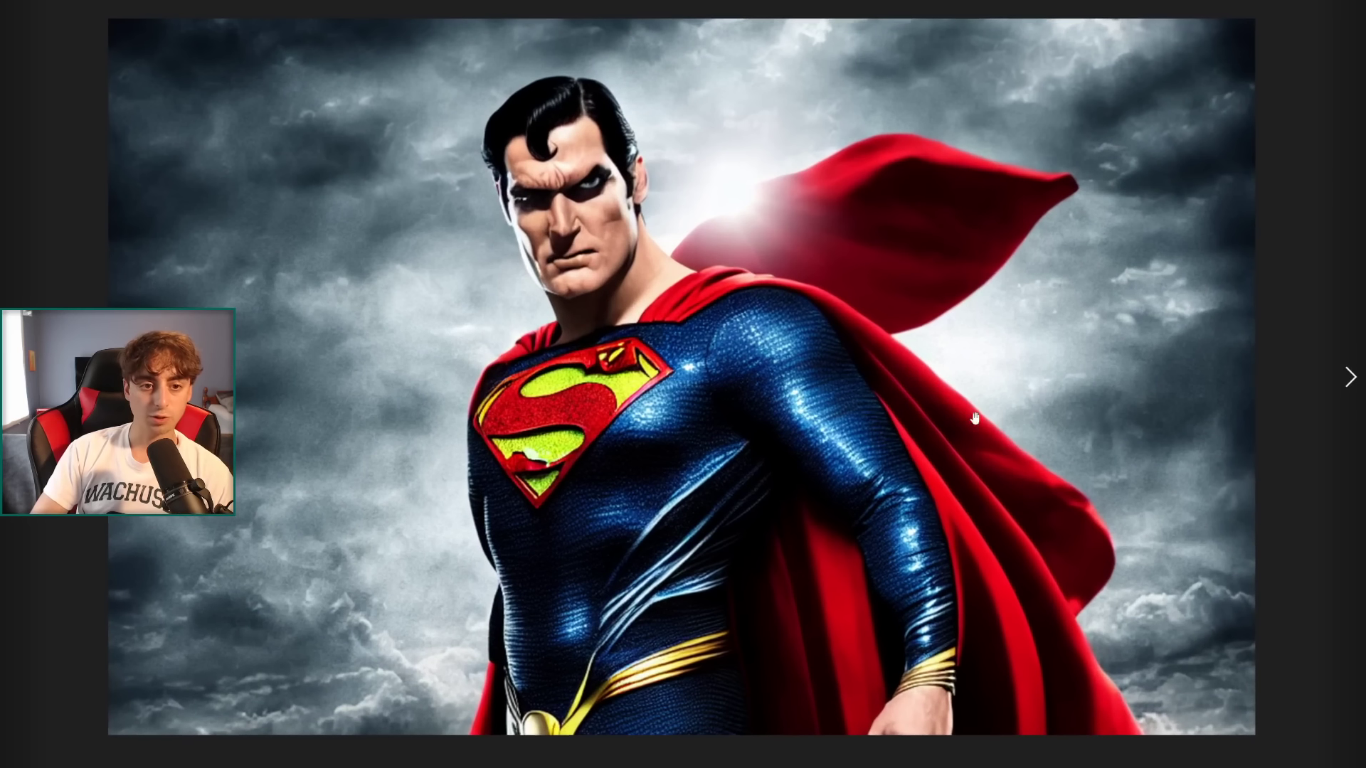
{"action": "left_click", "coordinate": [981, 434]}
{"action": "key", "text": "Left"}
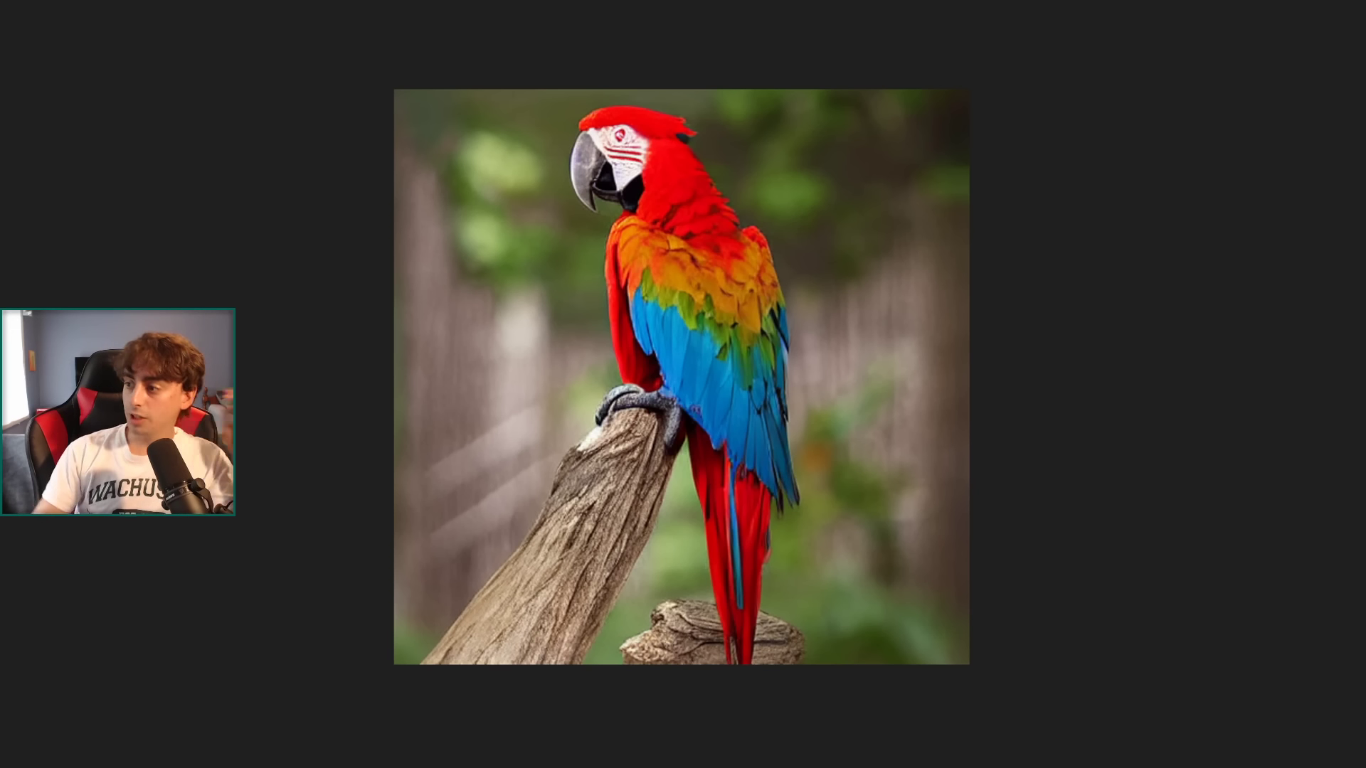